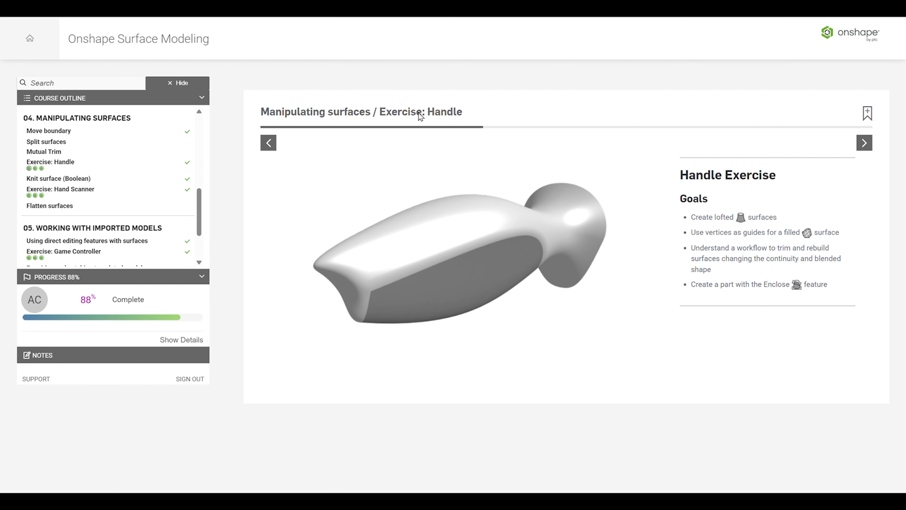
- Advance to step 1 of the Handle exercise and open its linked public document, Exercise: Handle
left_click(864, 143)
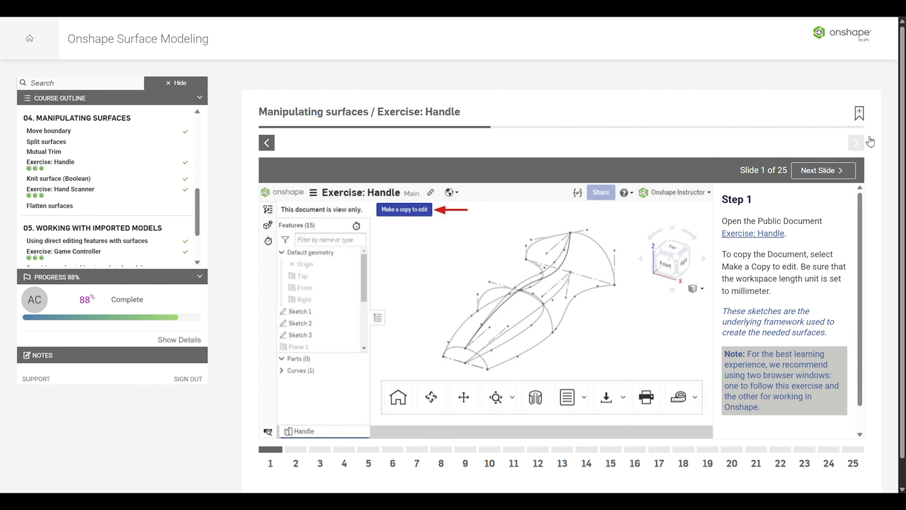
scroll(629, 224, "down", 1)
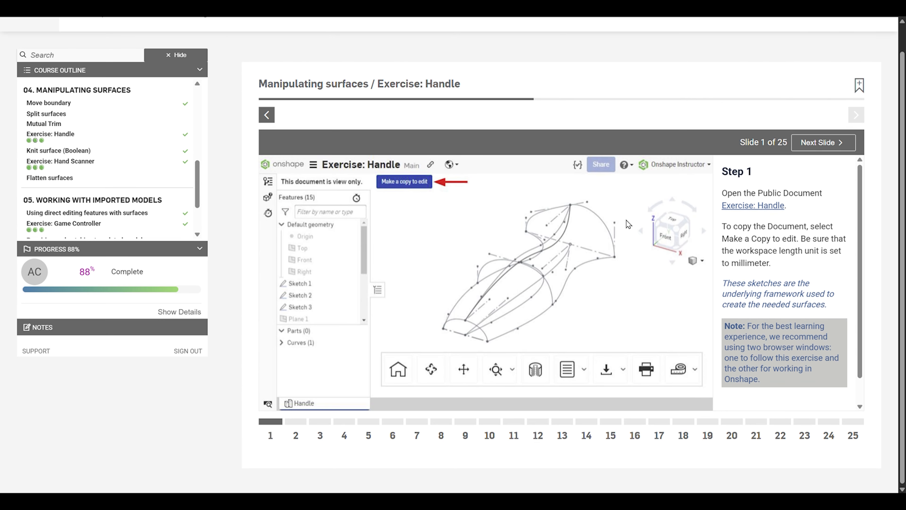
left_click(749, 206)
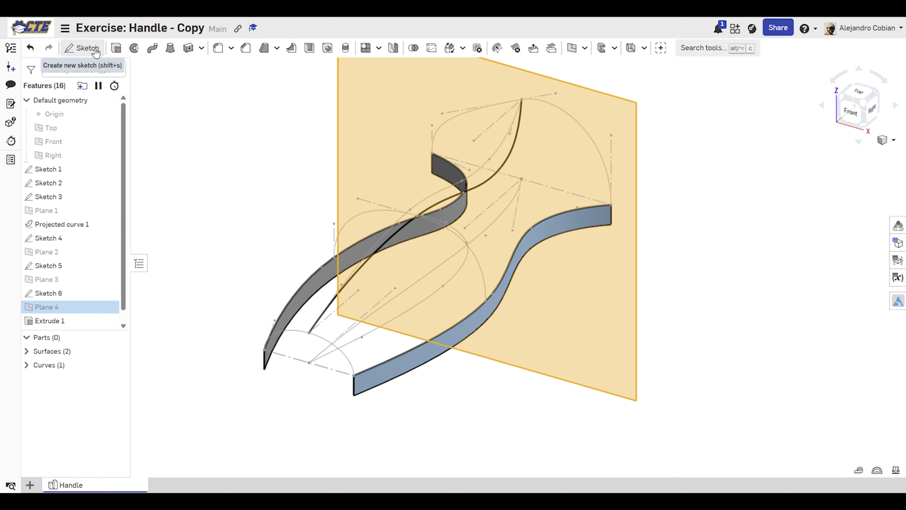
- Start a sketch on Plane 4 and draw two connected two-point splines, the second one sharing the first one's upper endpoint
left_click(82, 47)
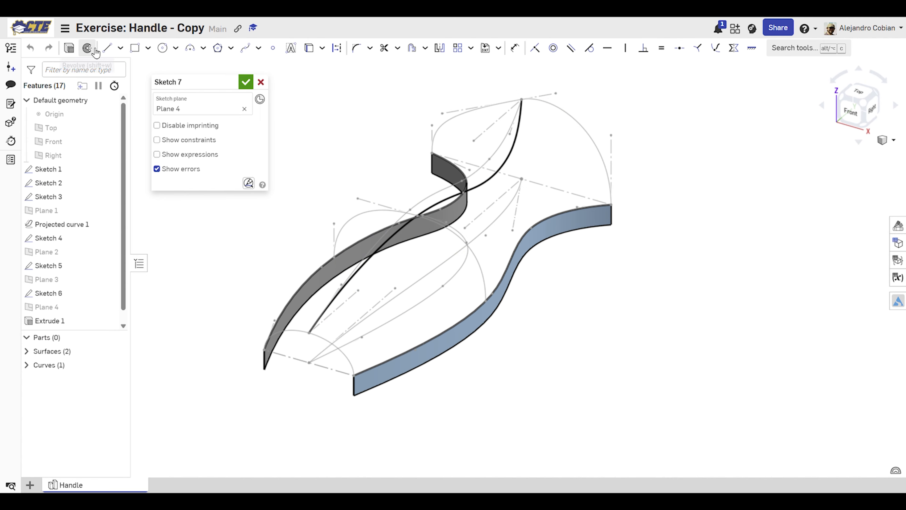
left_click(851, 112)
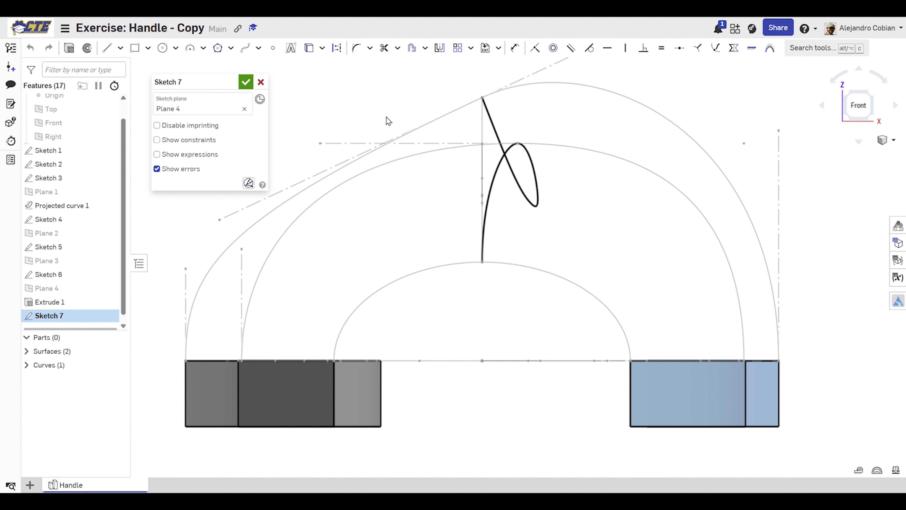
left_click(245, 48)
left_click(385, 318)
left_click(400, 295)
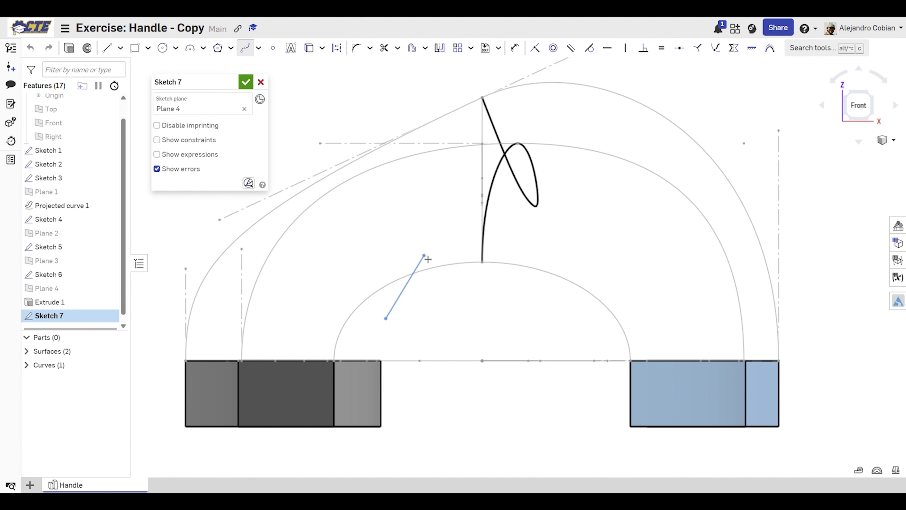
left_click(415, 270)
double_click(430, 247)
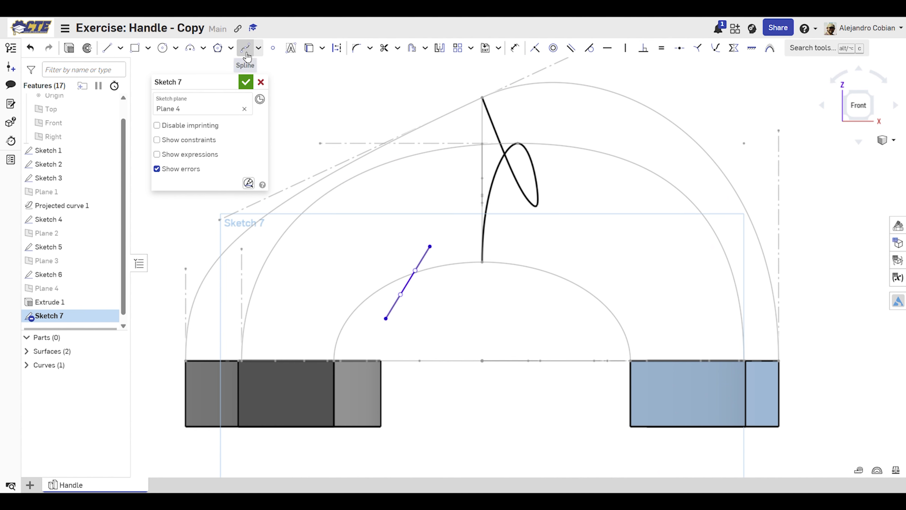
left_click(431, 247)
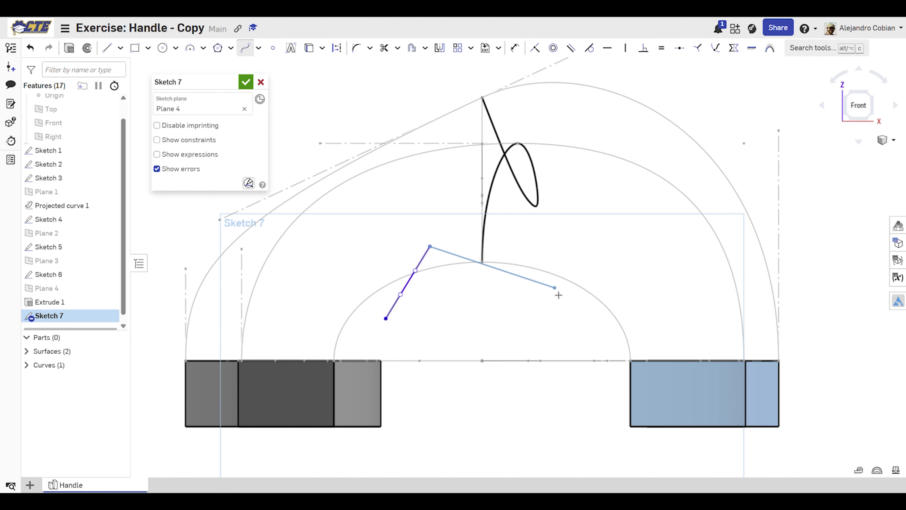
double_click(554, 300)
key("Escape")
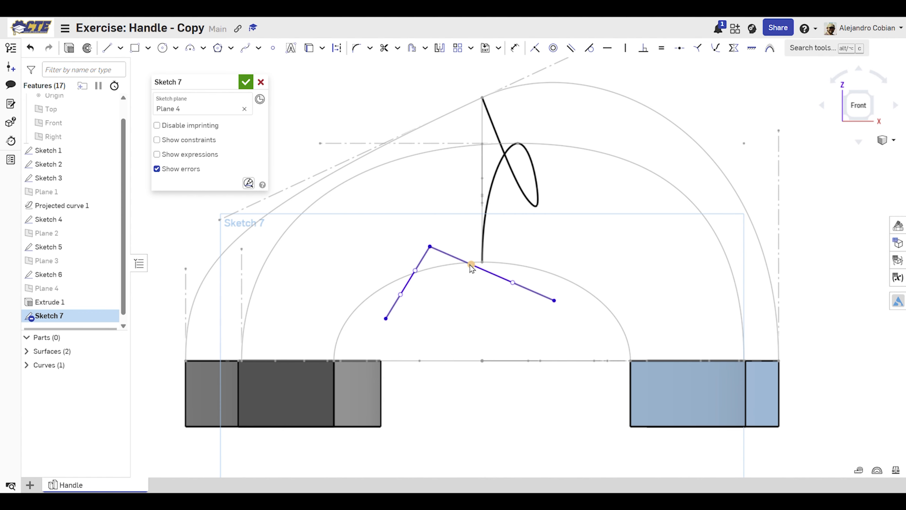
- Pull the tangent handles of both splines outward so that together they form a rounded arch
left_click_drag(471, 264, 533, 235)
left_click_drag(514, 283, 595, 257)
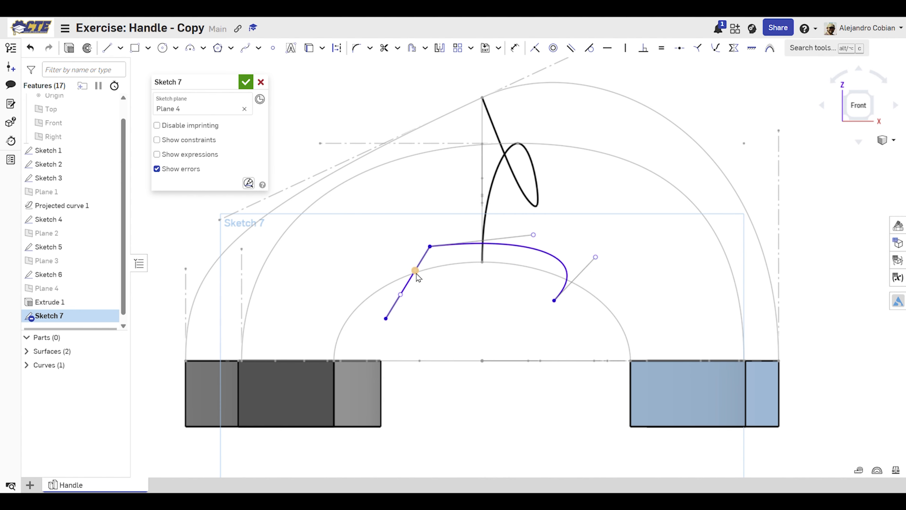
left_click_drag(414, 270, 390, 244)
left_click_drag(401, 294, 359, 275)
- Constrain the tangent handles at the two outer ends of the spline chain to equal length
left_click(366, 287)
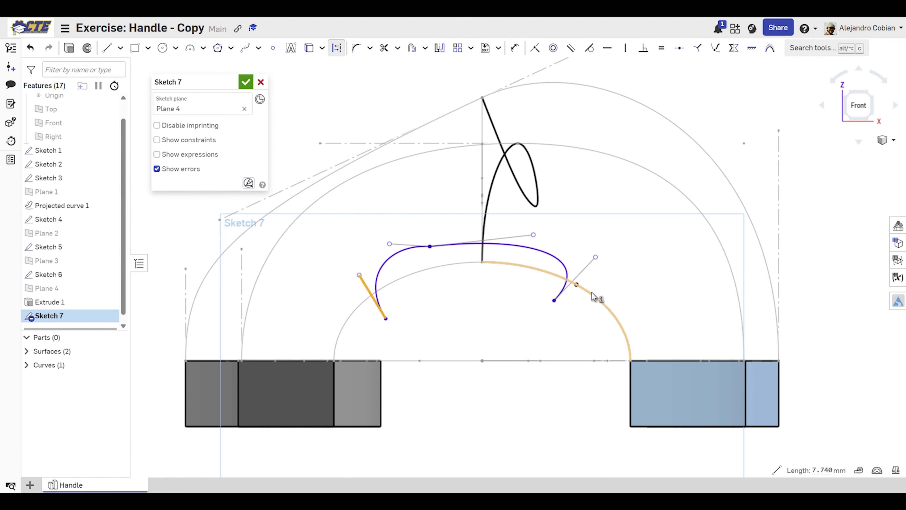
left_click(585, 274)
key("e")
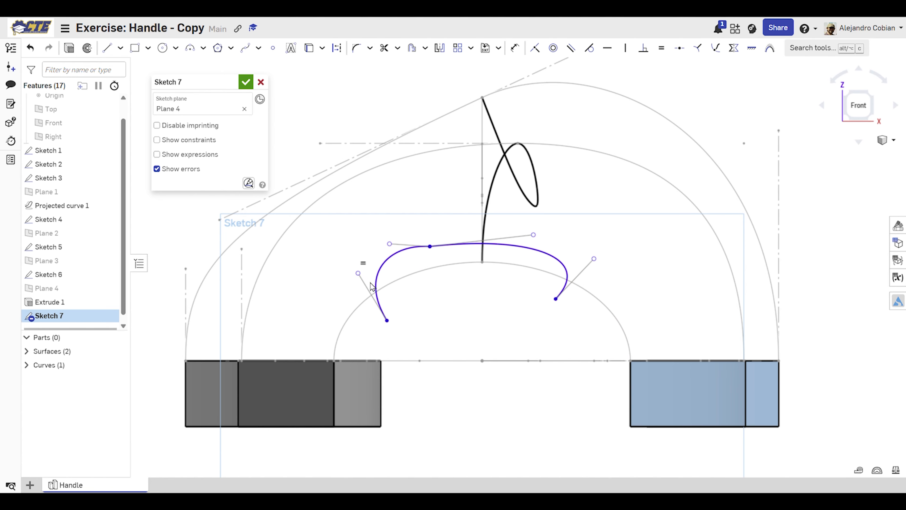
- Draw construction lines over both tangent handles of the left spline
key("l")
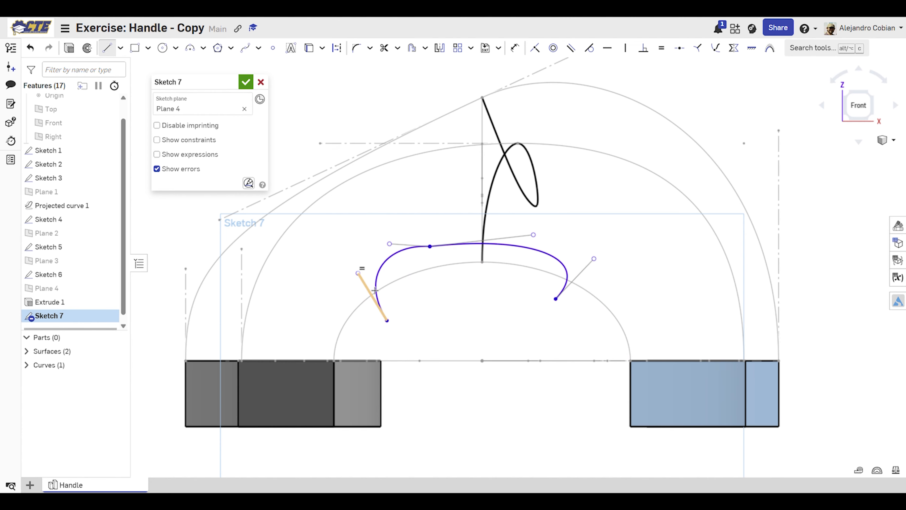
key("q")
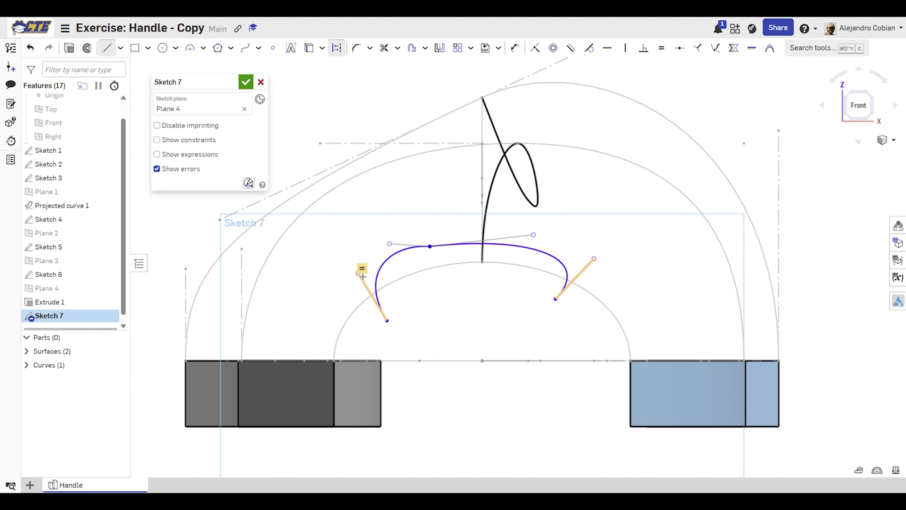
left_click(387, 320)
left_click(358, 274)
left_click(389, 244)
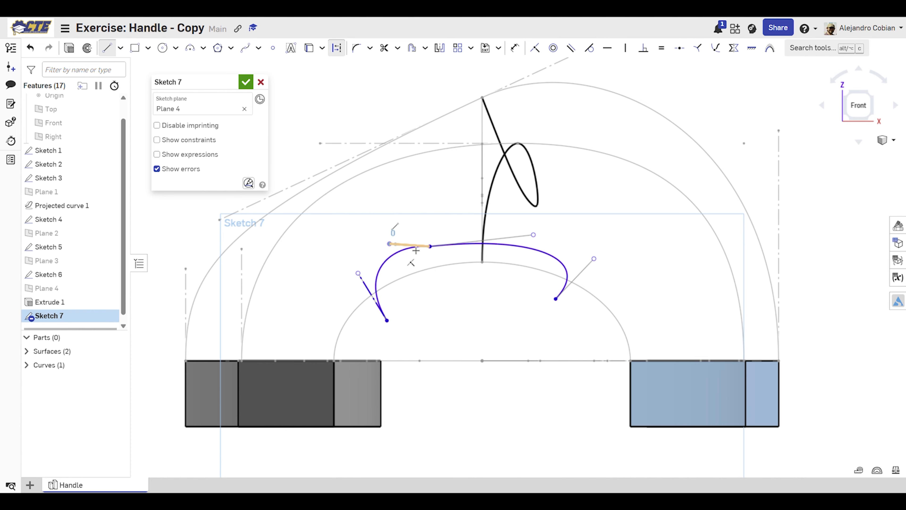
left_click(430, 247)
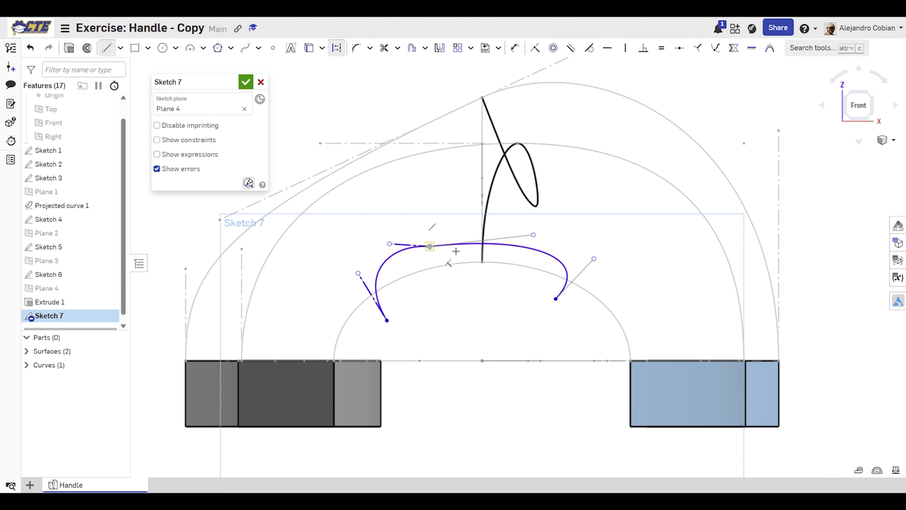
- Draw construction lines over both tangent handles of the right spline, making the outer line's end coincident with the handle tip
left_click(533, 234)
left_click(595, 259)
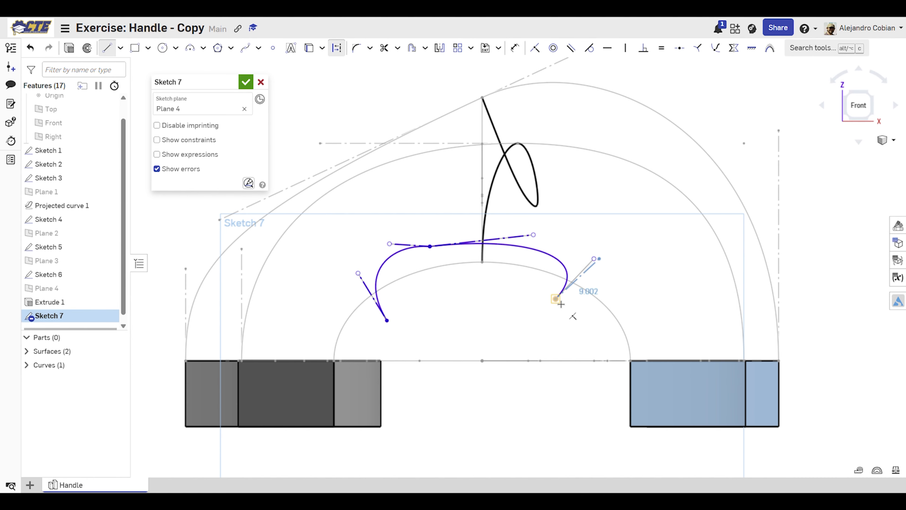
left_click(556, 299)
key("Escape")
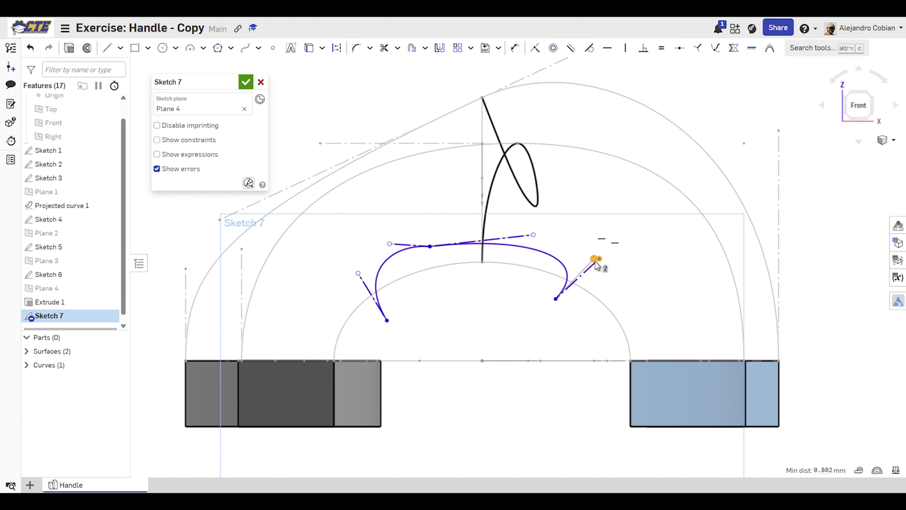
scroll(601, 262, "up", 5)
key("i")
- Constrain the construction lines on the two outer end handles to be vertical
scroll(529, 282, "down", 5)
middle_click_drag(453, 292, 511, 309)
left_click(337, 335)
left_click(342, 332)
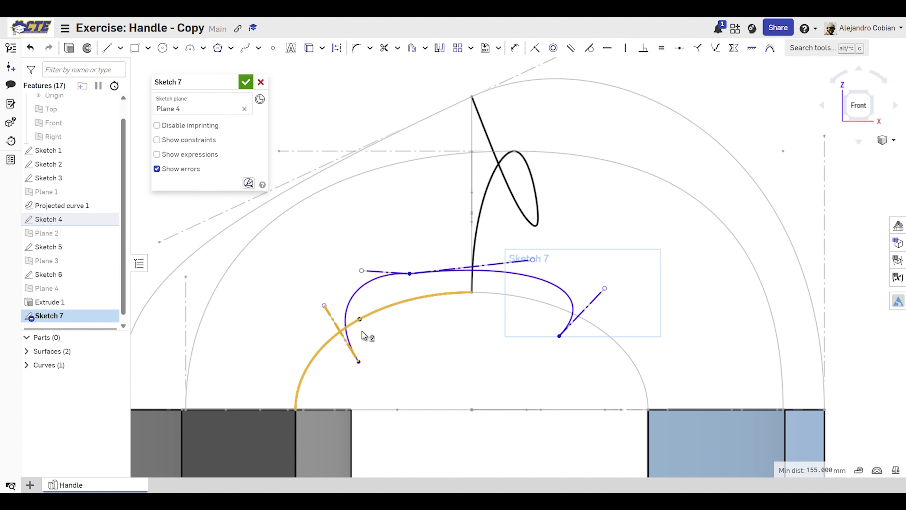
key("v")
left_click(332, 319)
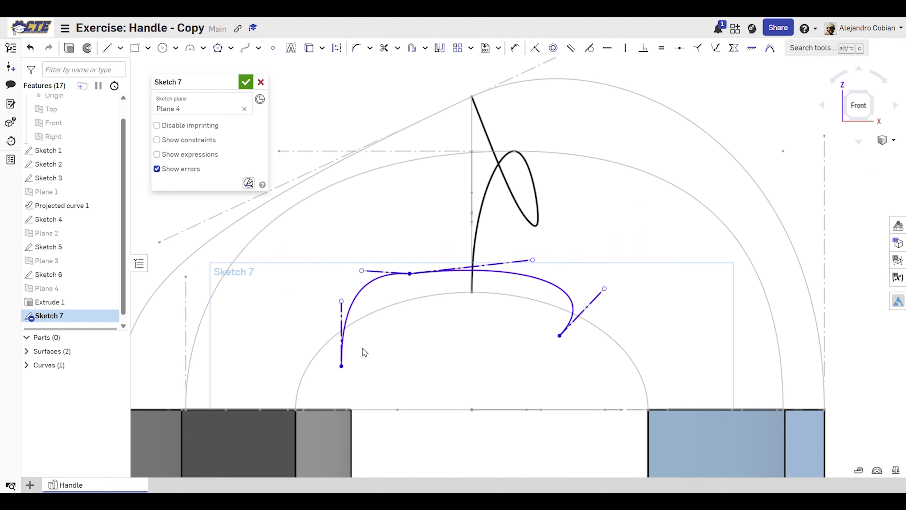
left_click(590, 302)
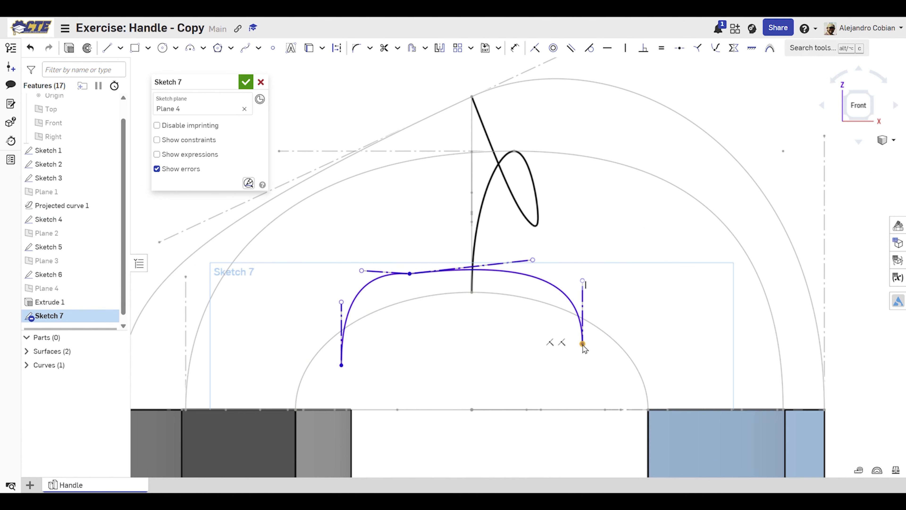
- Add a pierce constraint between the right spline's outer endpoint and the Sketch 1 curve along the blue surface's upper edge
right_click_drag(661, 354, 655, 361)
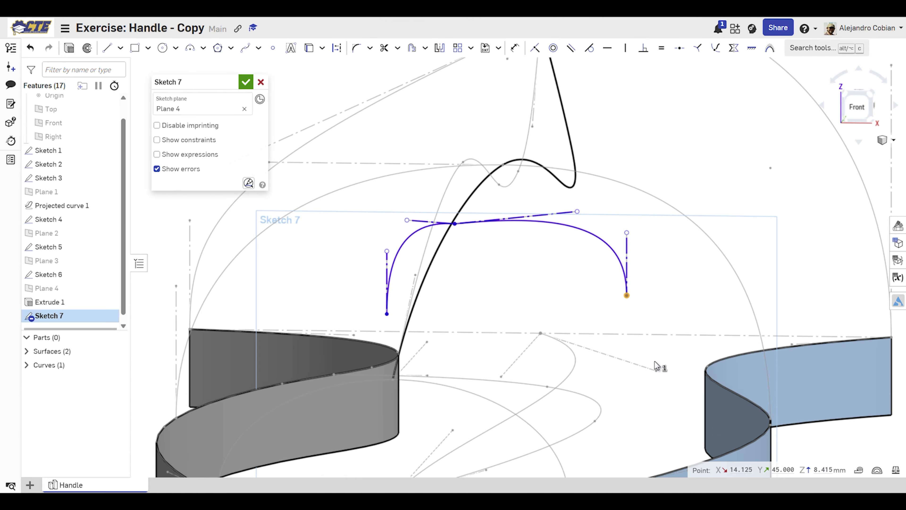
scroll(625, 295, "up", 3)
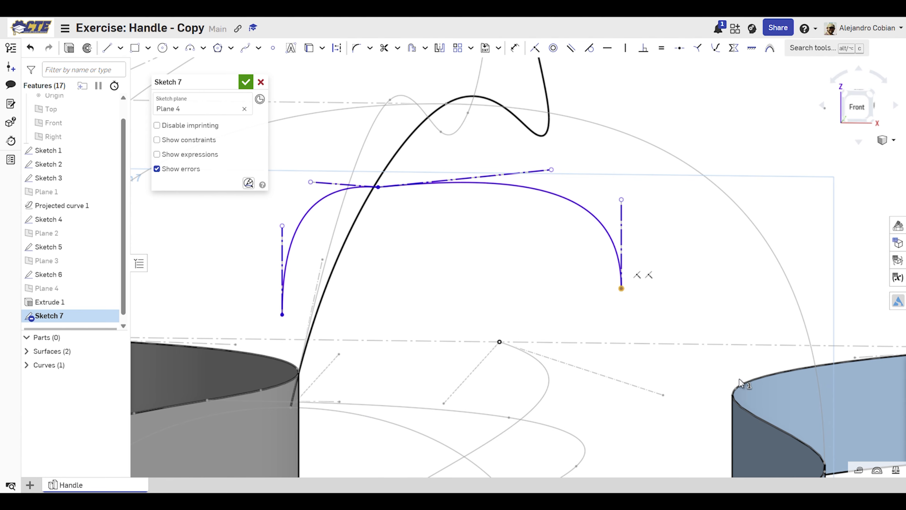
left_click(748, 417)
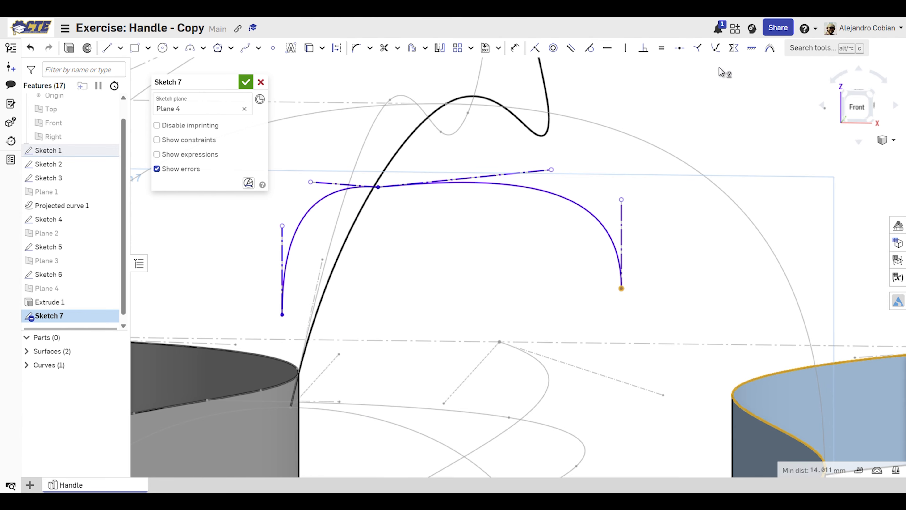
left_click(720, 52)
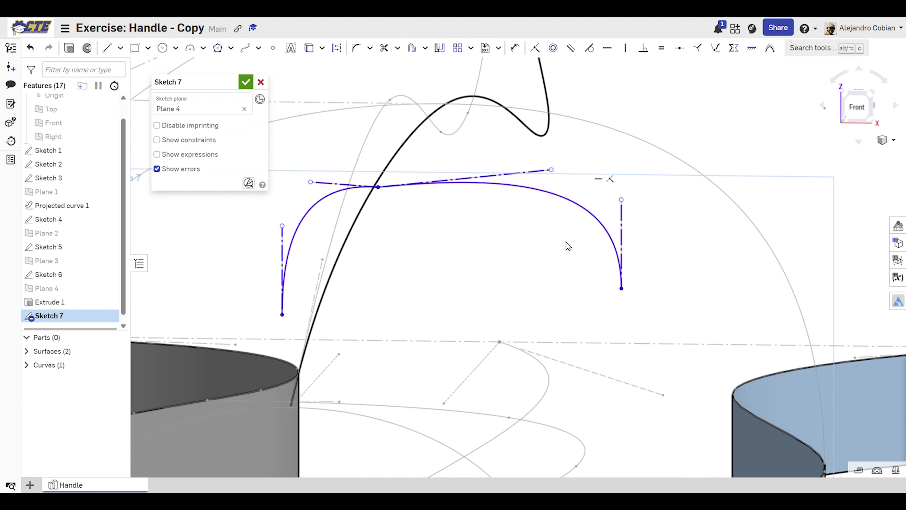
- Pierce the left spline's outer endpoint onto the Sketch 1 curve along the grey surface's upper edge
left_click(282, 317)
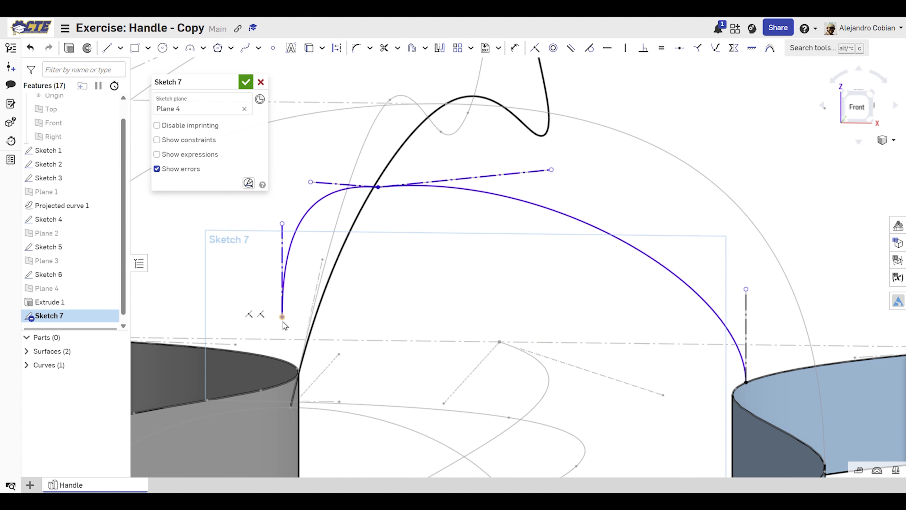
left_click(292, 384)
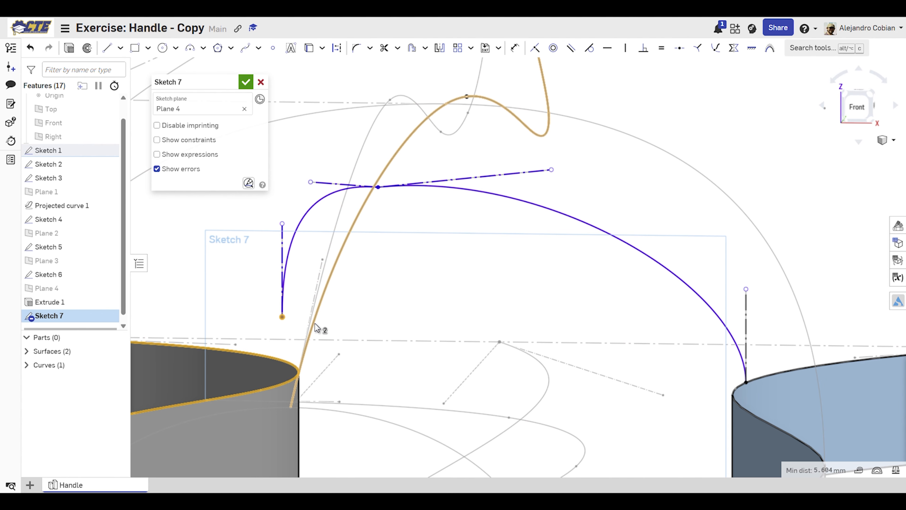
key("shift+p")
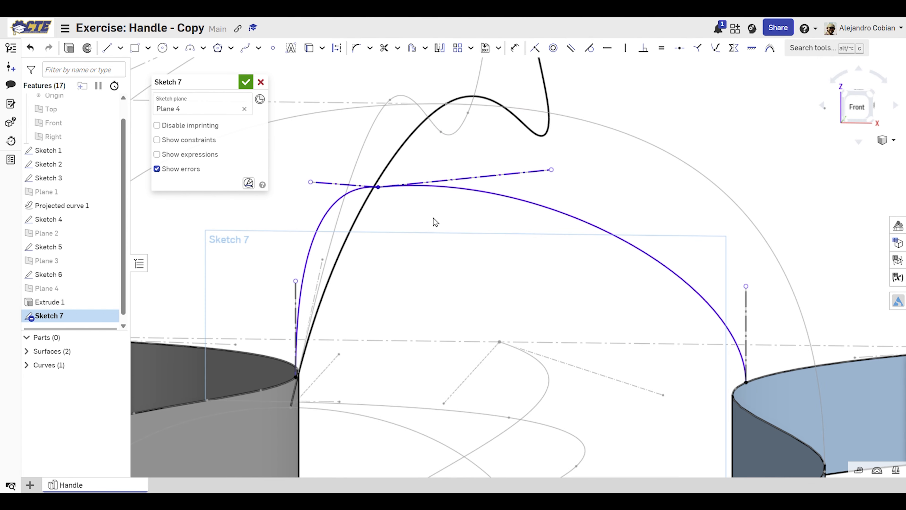
- Pierce the point shared by the two splines onto Projected curve 1
left_click(378, 187)
right_click_drag(386, 214, 392, 219)
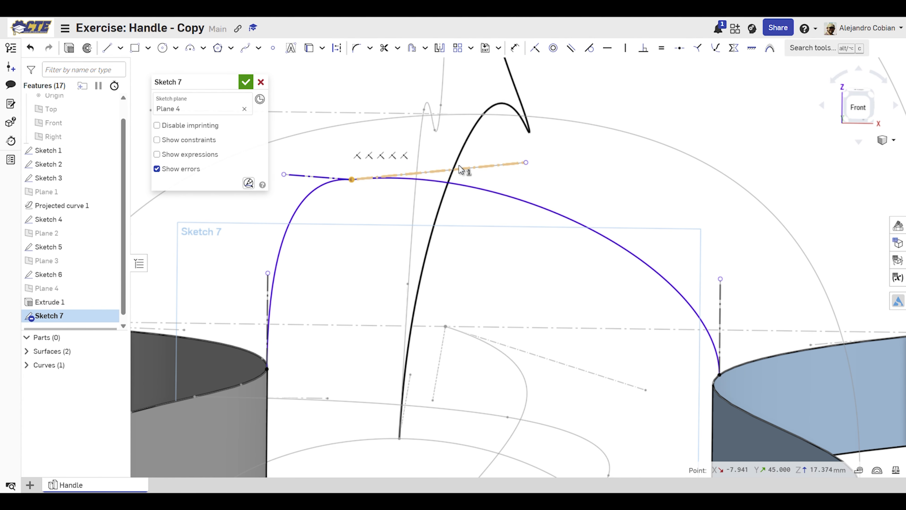
left_click(459, 157)
right_click_drag(500, 163, 495, 165)
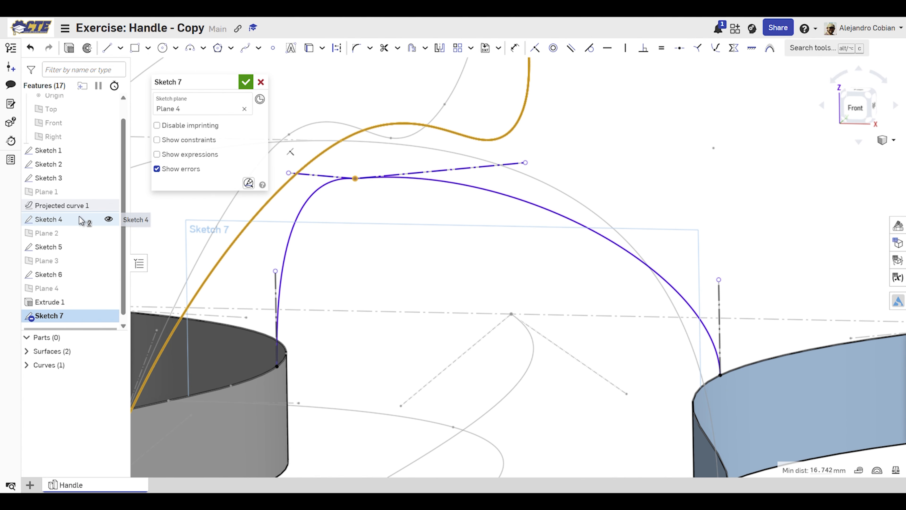
key("shift+p")
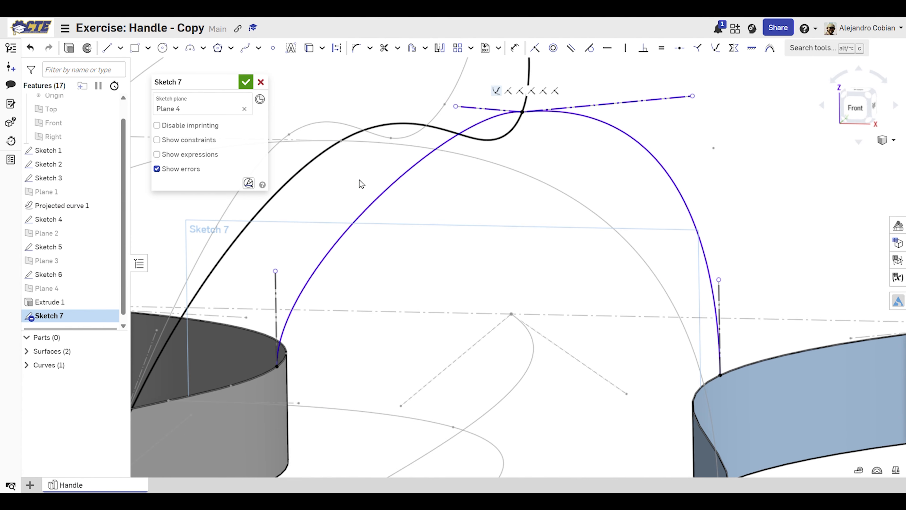
- Constrain the construction lines on both handles at the splines' shared point to be horizontal
right_click_drag(414, 209, 478, 232)
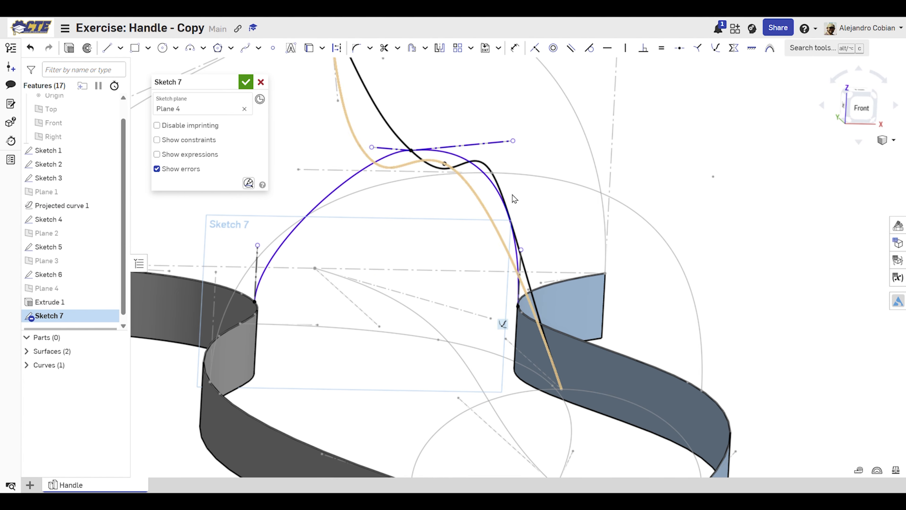
key("n")
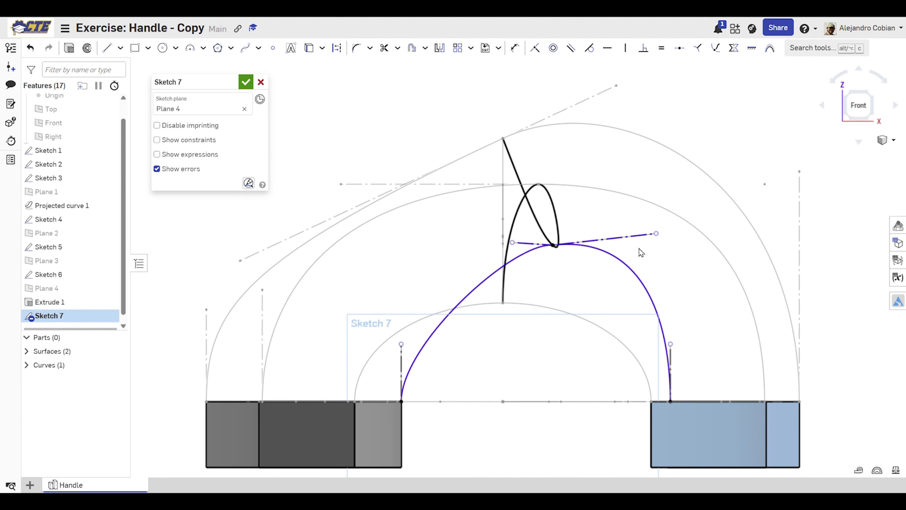
left_click(638, 236)
key("h")
left_click(536, 244)
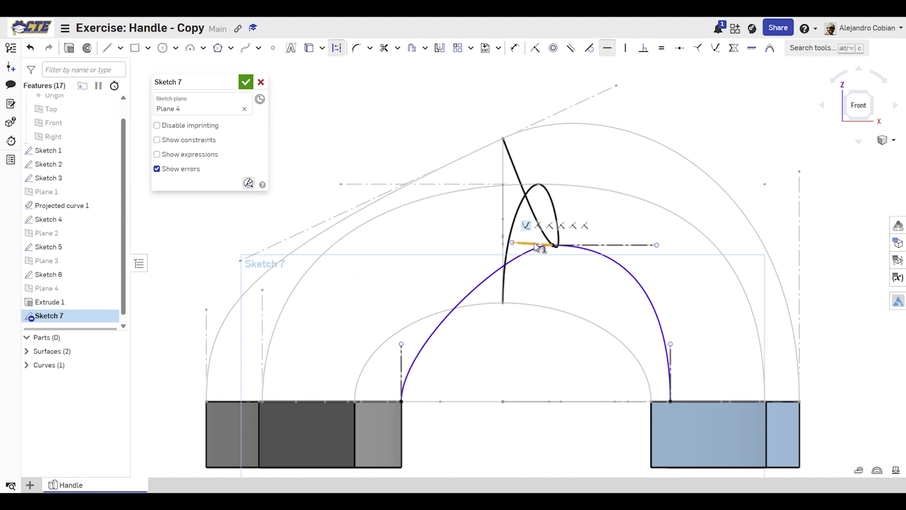
- Add a tangent constraint between the two splines at their shared point
left_click(528, 254)
left_click(605, 256)
key("t")
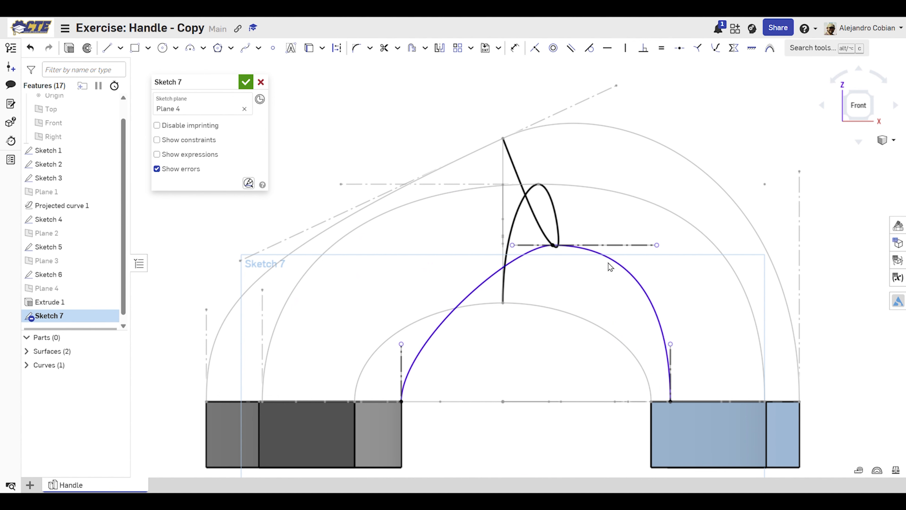
- Show the sketch constraints and dimension the left handle at the splines' shared point to 17 mm
left_click(200, 141)
key("d")
left_click(533, 245)
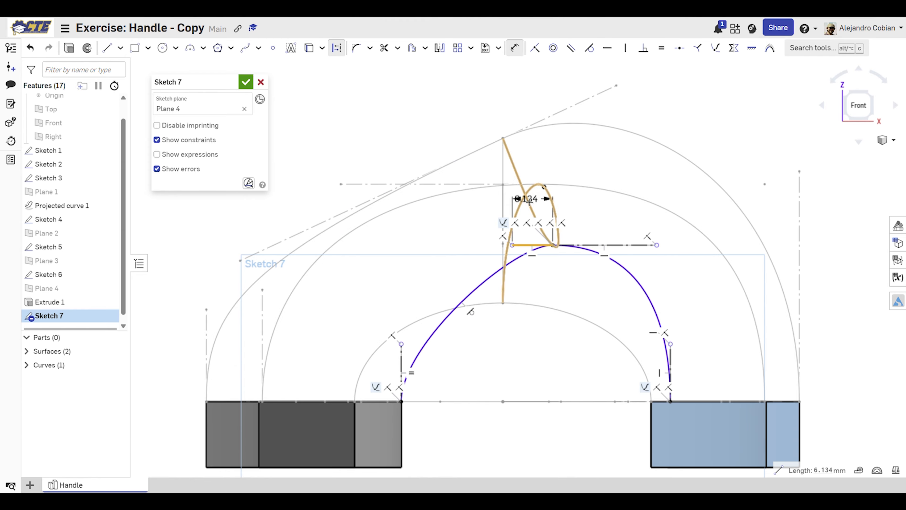
left_click(414, 217)
type("17")
key("Return")
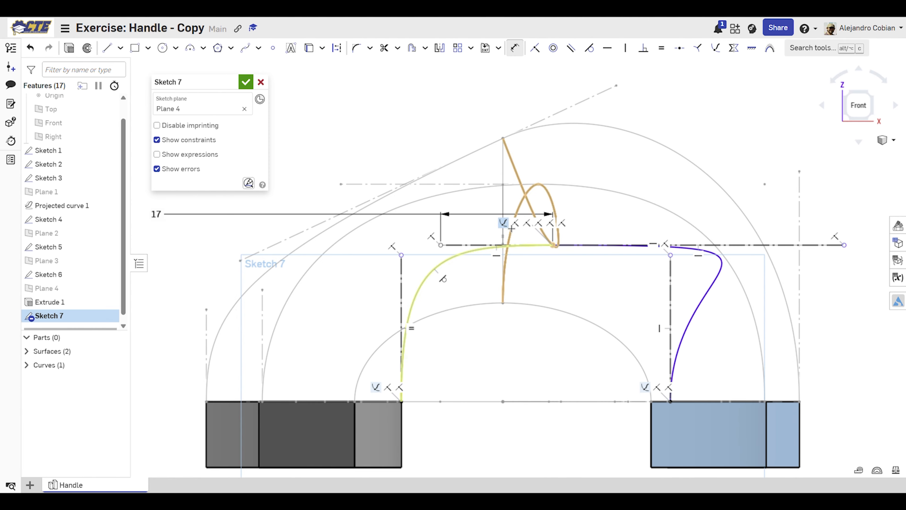
- Dimension the right handle at the splines' shared point to 16 mm
left_click(721, 245)
left_click(708, 187)
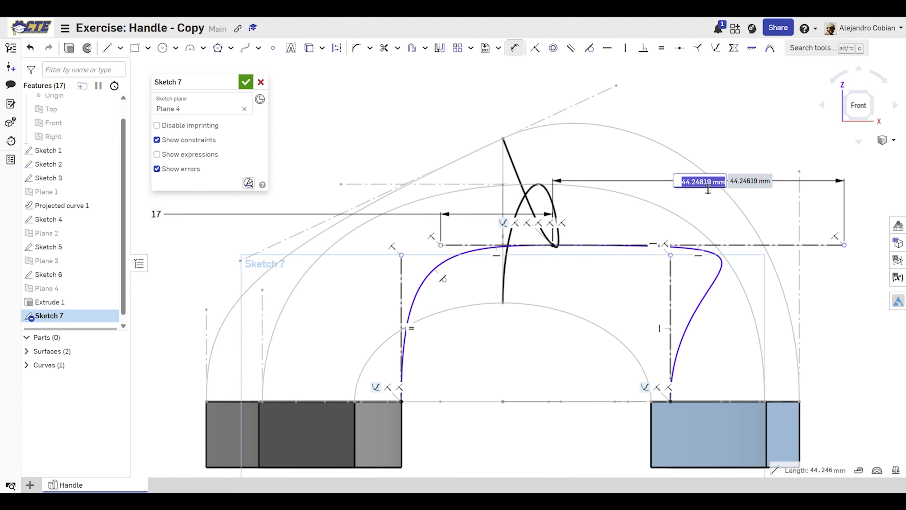
type("16")
key("Return")
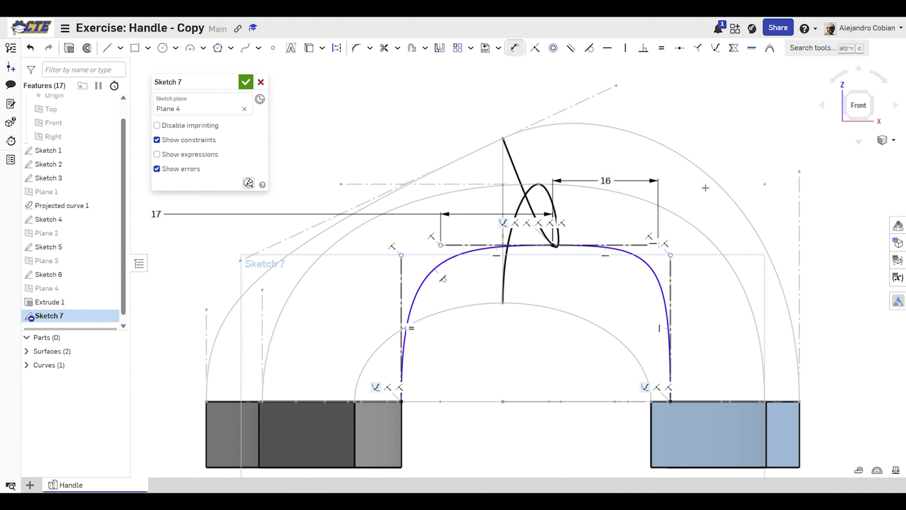
- Dimension the vertical handle at the left spline's lower endpoint to 10 mm
scroll(461, 356, "down", 4)
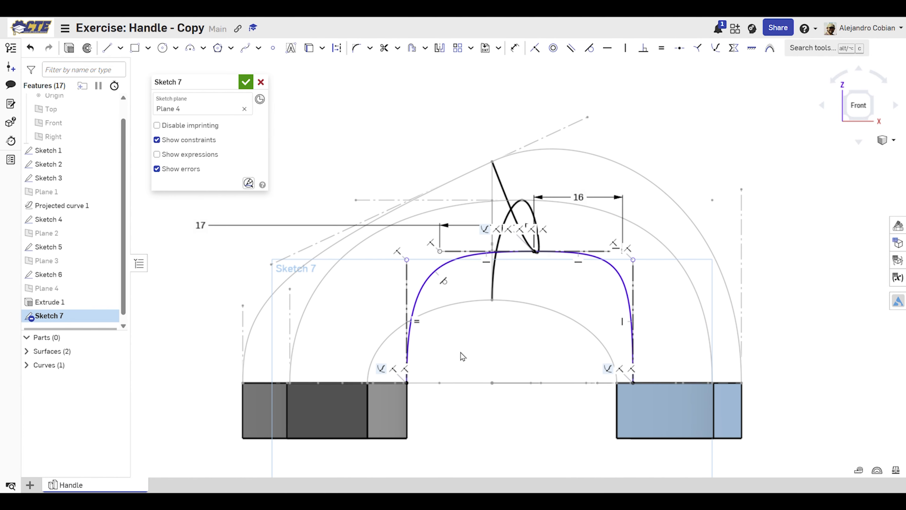
left_click(367, 296)
left_click(315, 301)
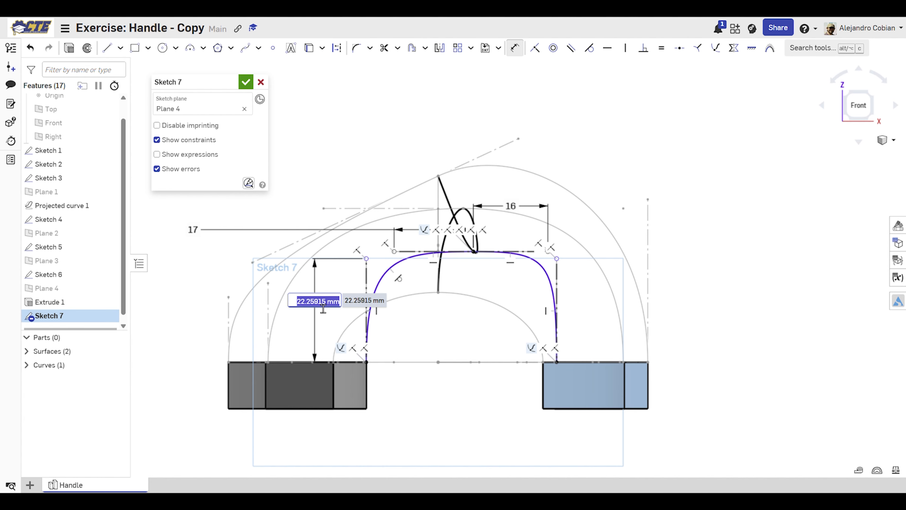
type("10")
key("Return")
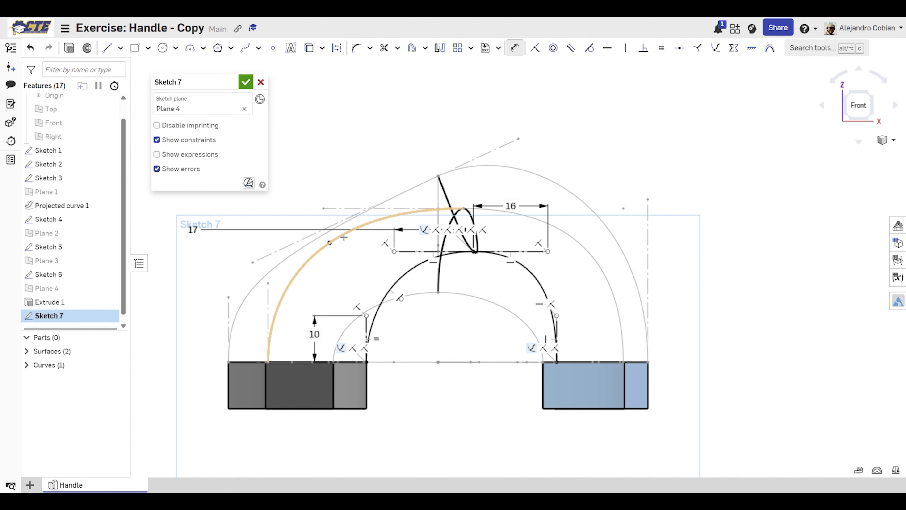
- Compare Sketch 7 with the Step 3 slide in the course page and accept the sketch
key("alt+Tab")
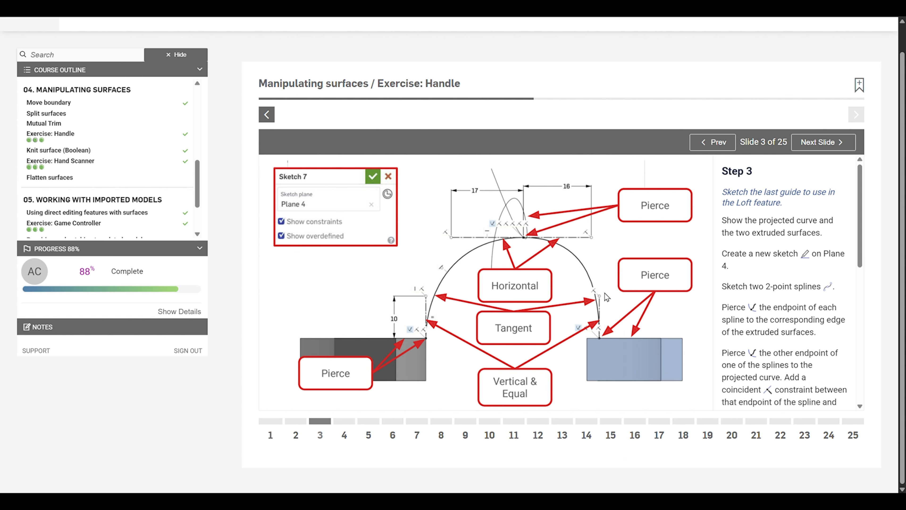
key("alt+Tab")
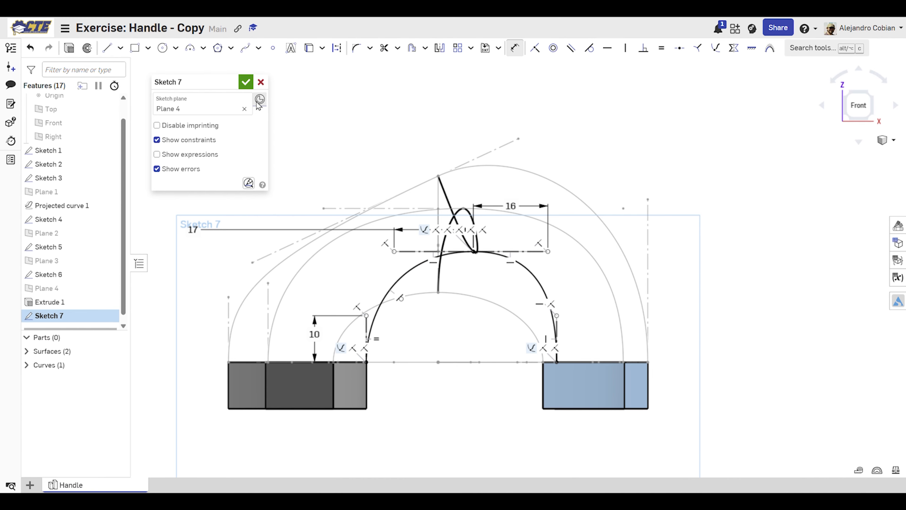
left_click(245, 85)
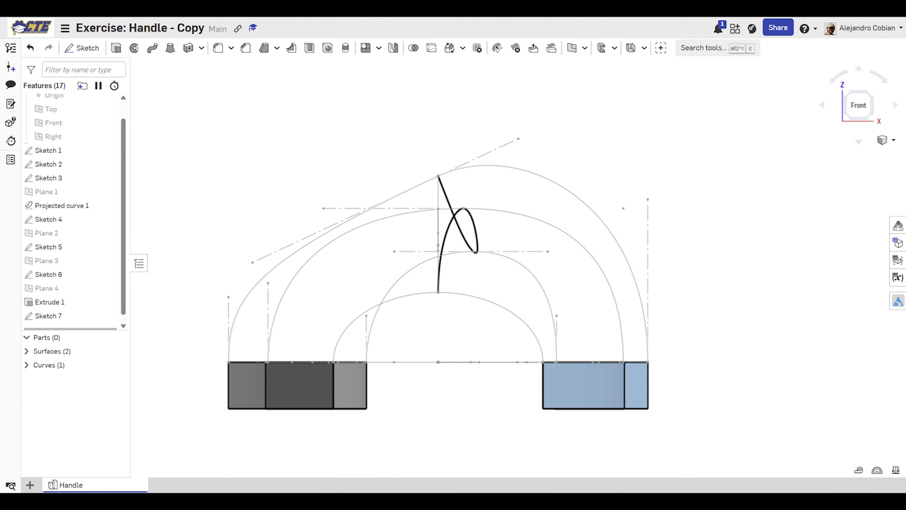
- Switch to the course page, read the loft instructions on slide 4, and return to the Onshape model
key("alt+Tab")
left_click(343, 427)
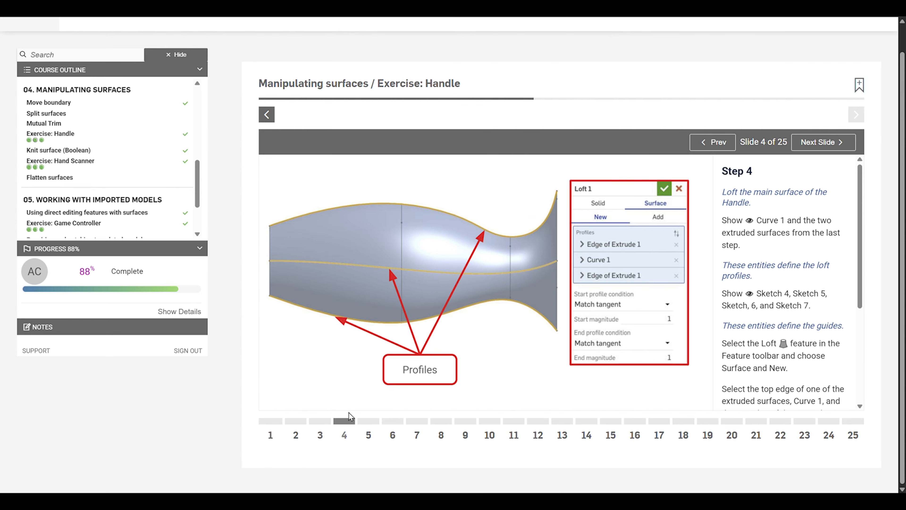
key("alt+Tab")
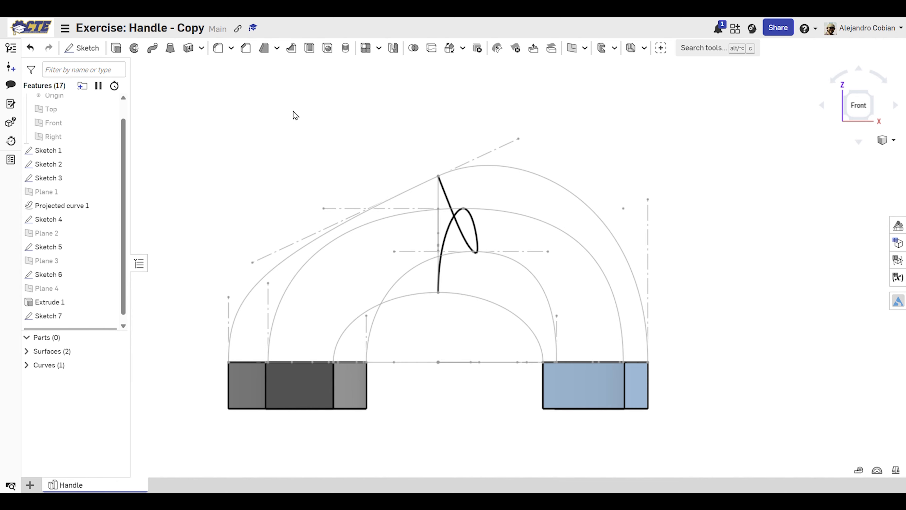
- Start a surface loft with the grey surface's upper edge, Projected curve 1 and the blue surface's upper edge as profiles
right_click_drag(292, 111, 293, 123)
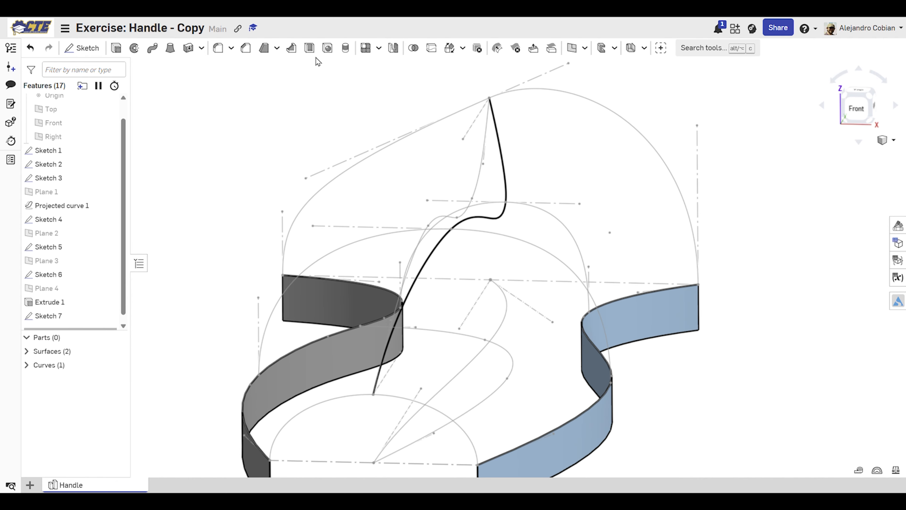
left_click(170, 48)
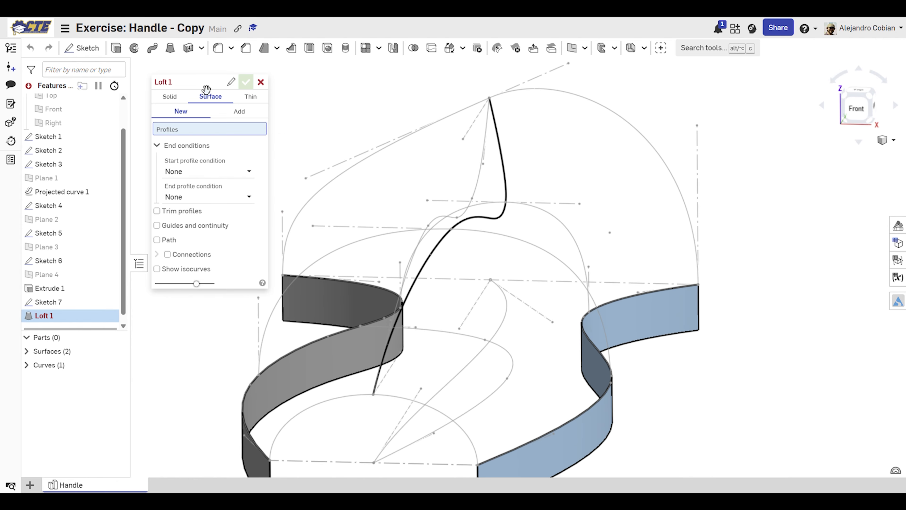
left_click(317, 338)
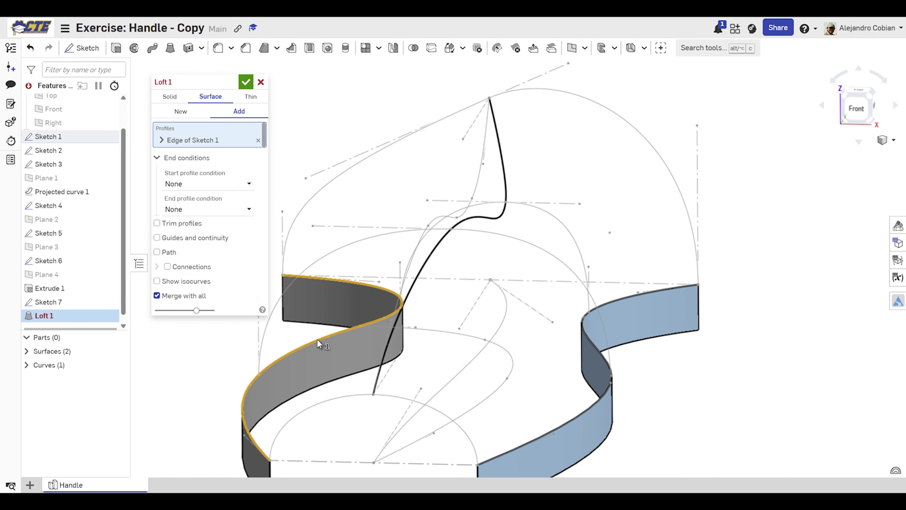
left_click(505, 178)
left_click(625, 296)
middle_click_drag(615, 246, 639, 176)
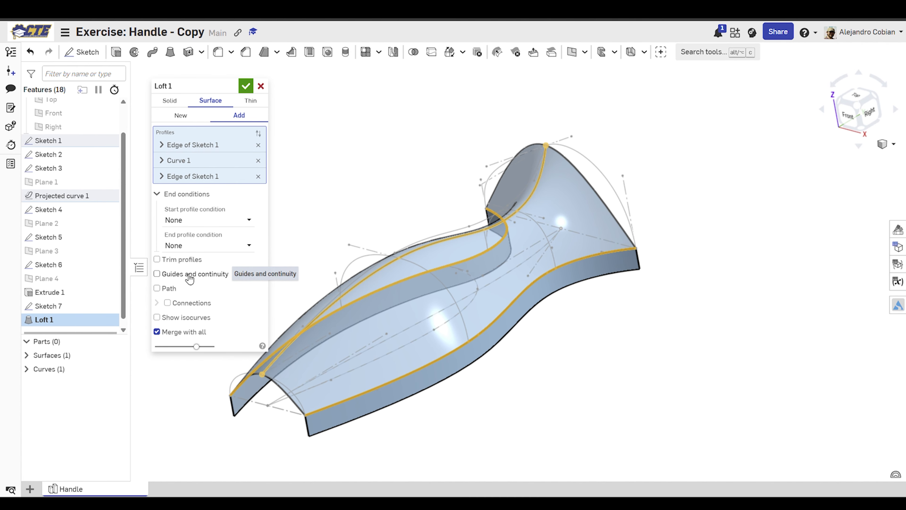
- Enable Guides and continuity for the loft and group both Sketch 4 curves as the first guide
left_click(157, 274)
middle_click_drag(289, 244, 419, 171)
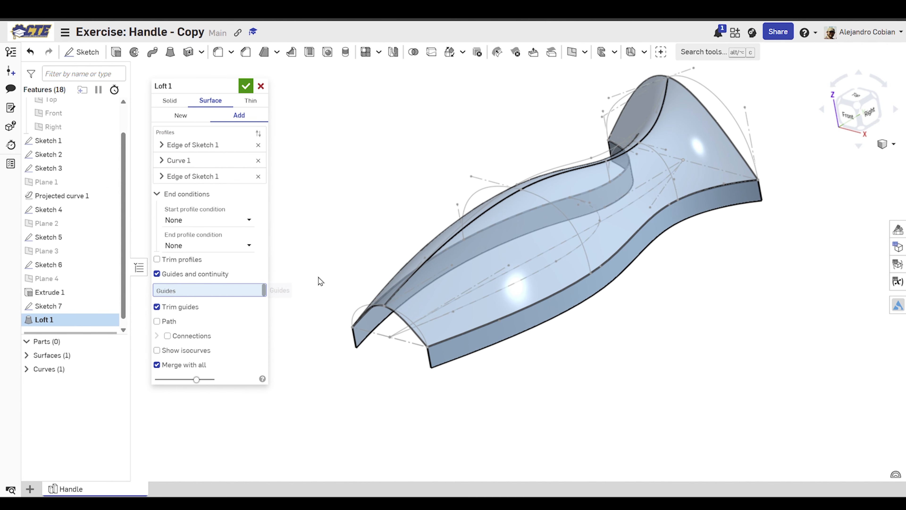
left_click(359, 309)
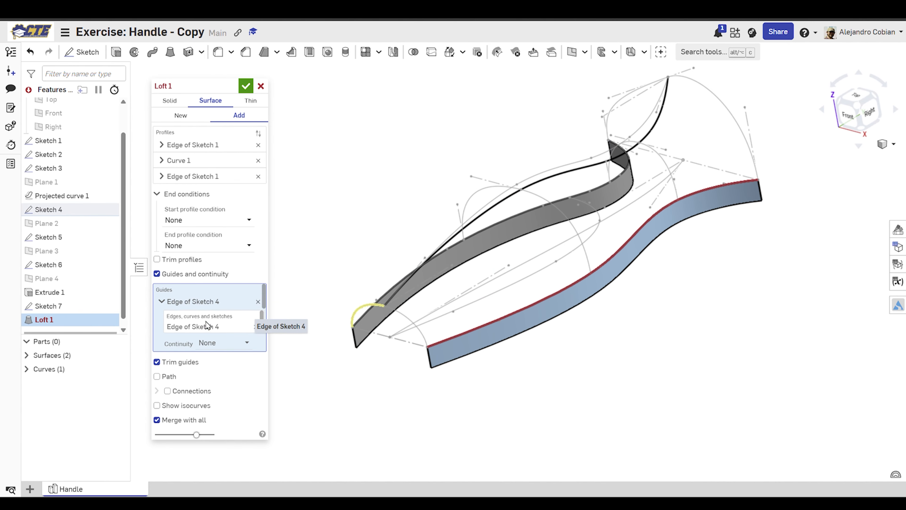
left_click(405, 317)
middle_click_drag(417, 299, 396, 321)
scroll(396, 320, "up", 1)
- Add the paired Sketch 5 curves and paired Sketch 7 curves as guides, plus the left Sketch 6 curve
left_click(164, 290)
left_click(460, 207)
left_click(573, 234)
left_click(628, 153)
left_click(690, 173)
left_click(637, 88)
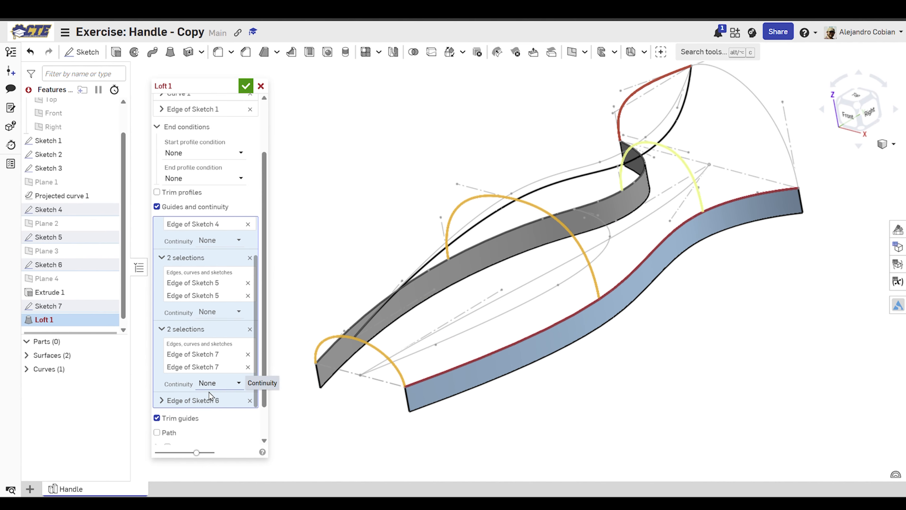
- Group the second Sketch 6 curve with the first one in the loft's fourth guide
left_click(207, 400)
scroll(303, 353, "down", 2)
scroll(253, 360, "down", 2)
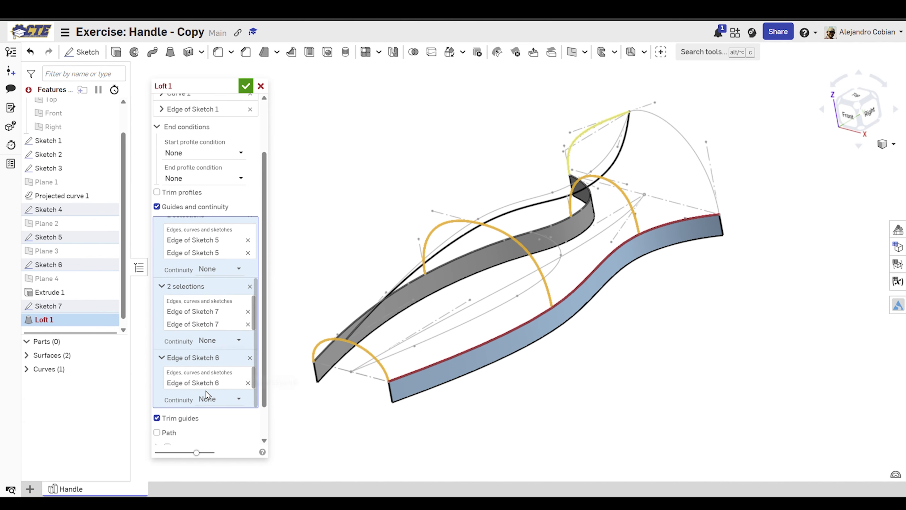
left_click(210, 384)
left_click(679, 132)
right_click_drag(661, 176, 644, 182)
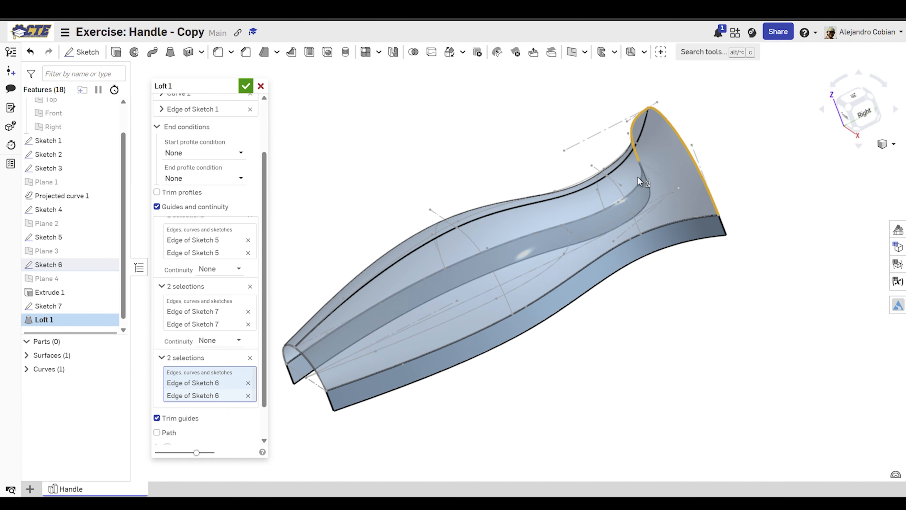
scroll(242, 119, "down", 1)
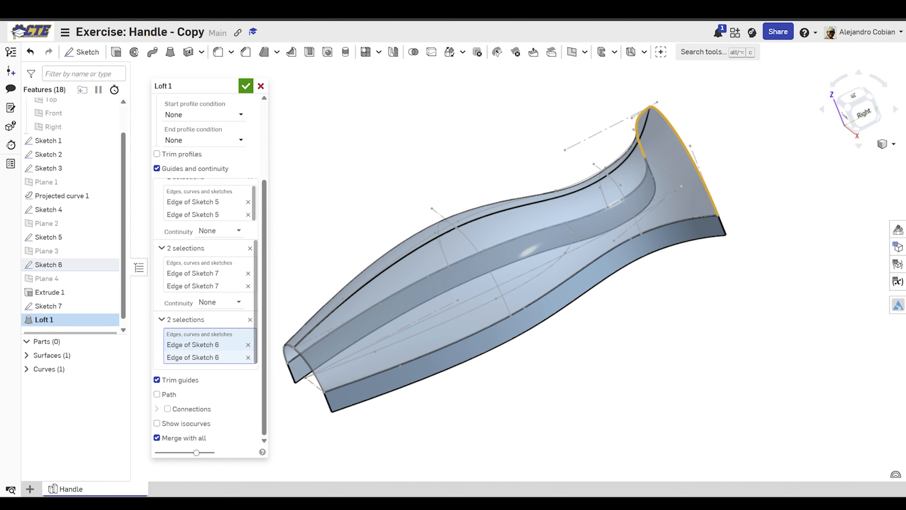
- Check the loft's profile conditions on slide 4 of the course page and return to the Onshape model
key("ctrl+Tab")
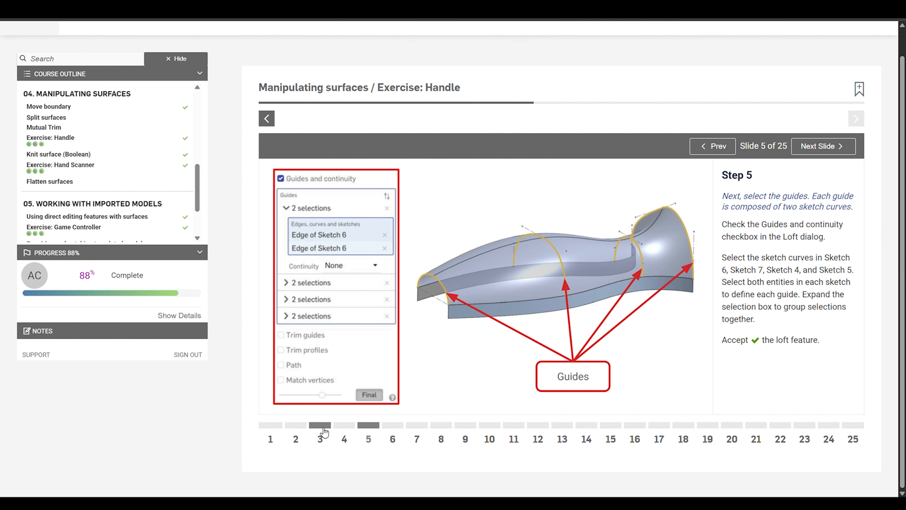
left_click(343, 430)
key("ctrl+shift+Tab")
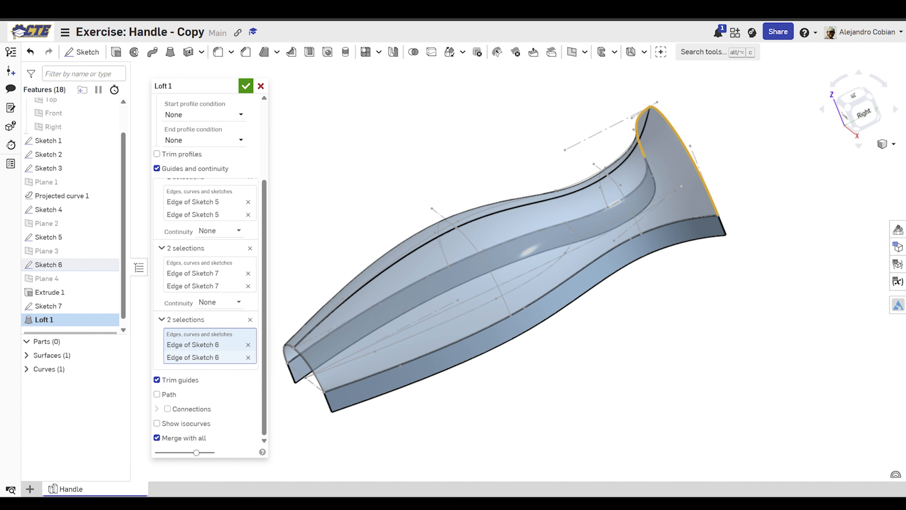
- Set the loft's start profile condition to Match tangent with the grey extruded face as the adjacent face
scroll(221, 236, "up", 2)
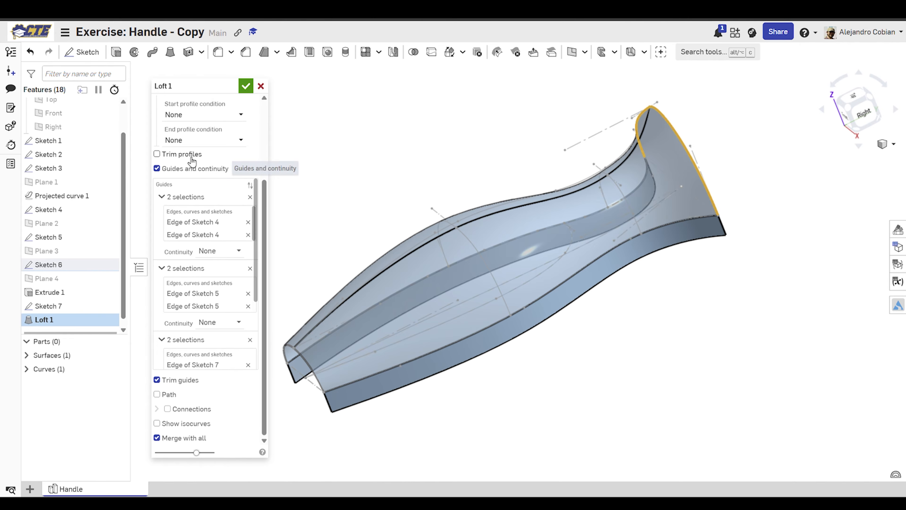
scroll(229, 186, "up", 3)
left_click(243, 220)
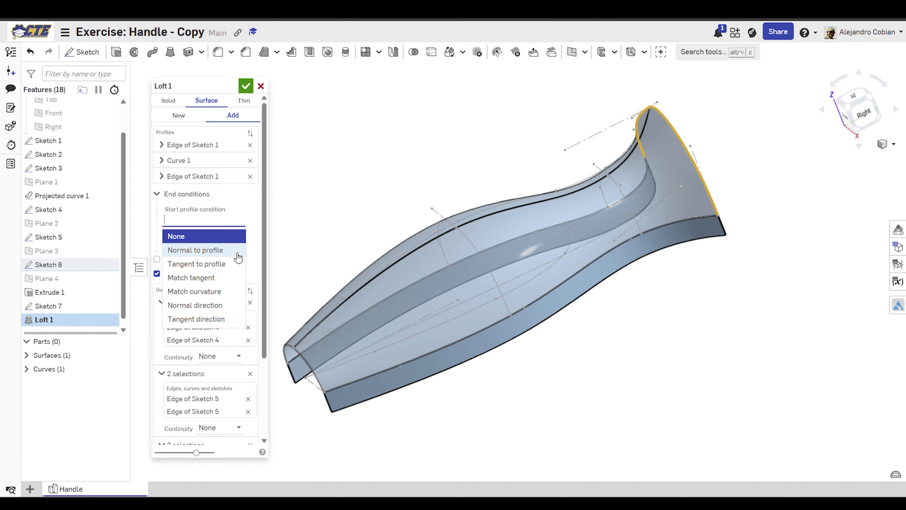
left_click(220, 283)
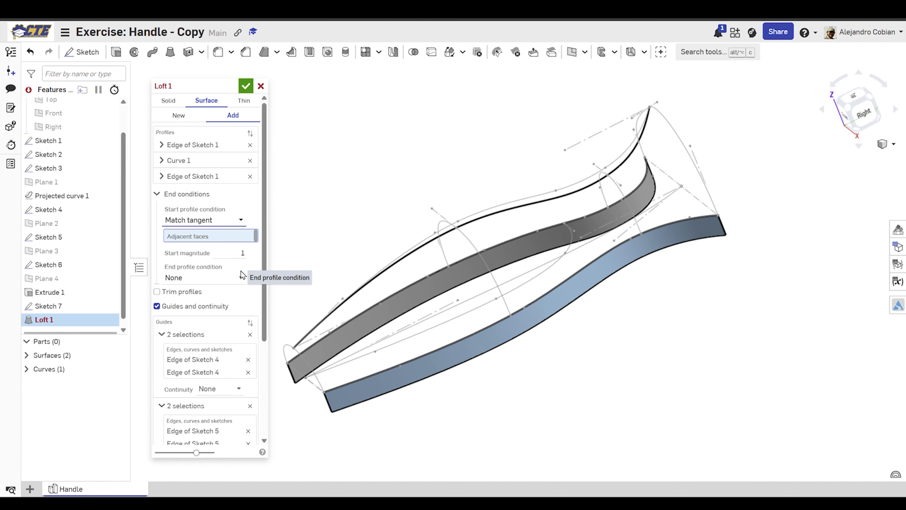
right_click_drag(281, 261, 408, 280)
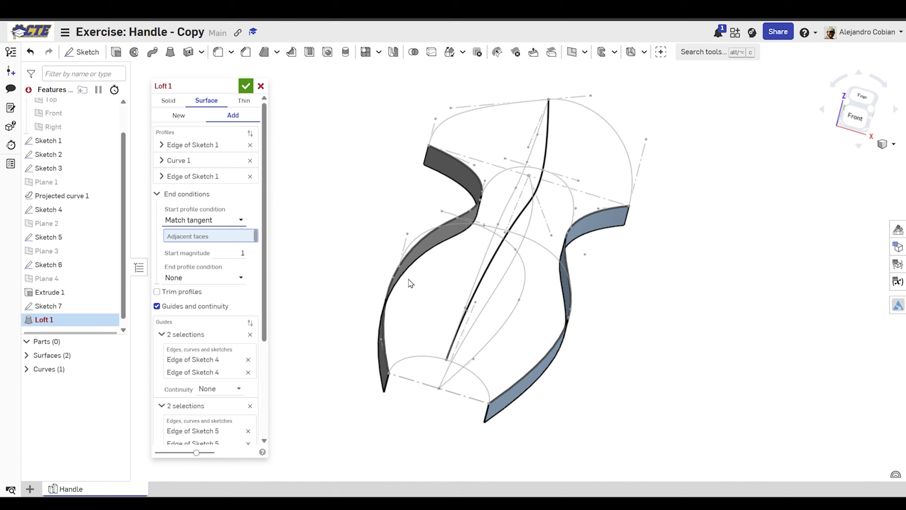
left_click(443, 246)
- Set the loft's end profile condition to Match tangent with the blue extruded face as the adjacent face
left_click(208, 292)
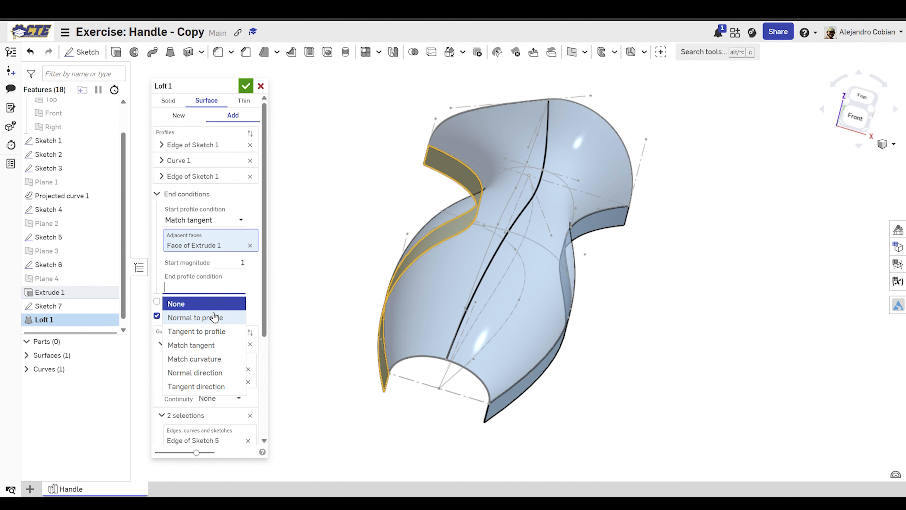
left_click(192, 345)
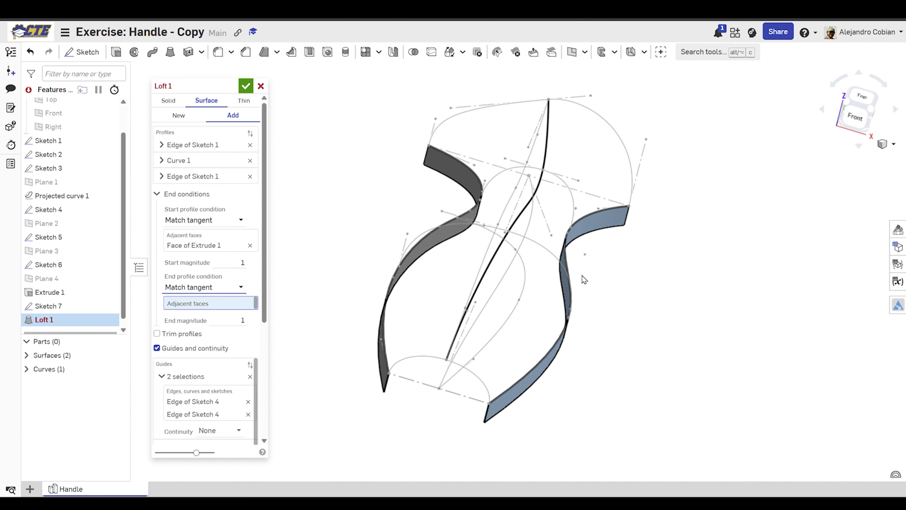
left_click(599, 229)
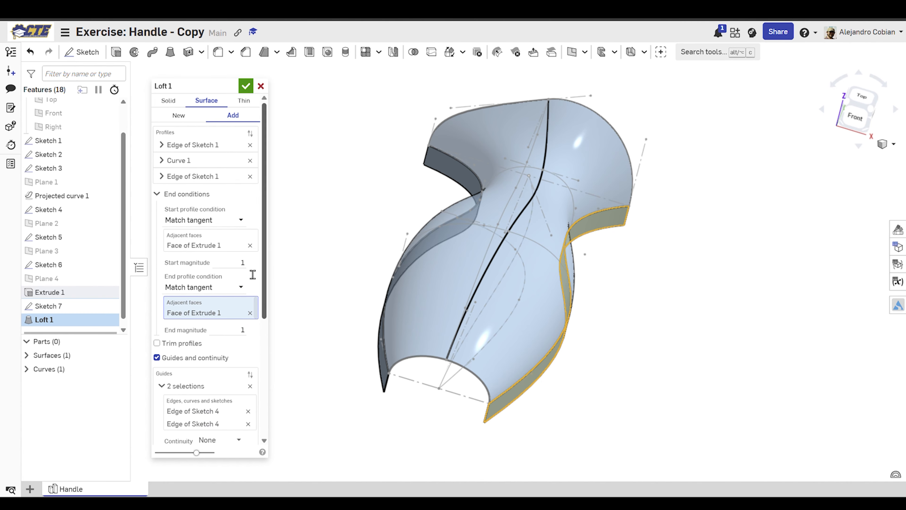
- Compare the loft settings with slides 4 and 5 of the course page and turn off Trim guides
scroll(220, 293, "down", 5)
left_click(203, 10)
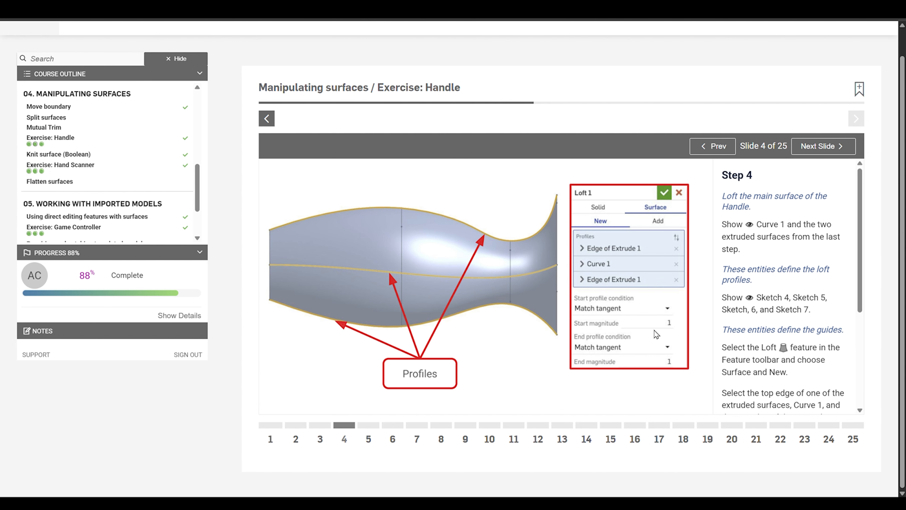
left_click(371, 424)
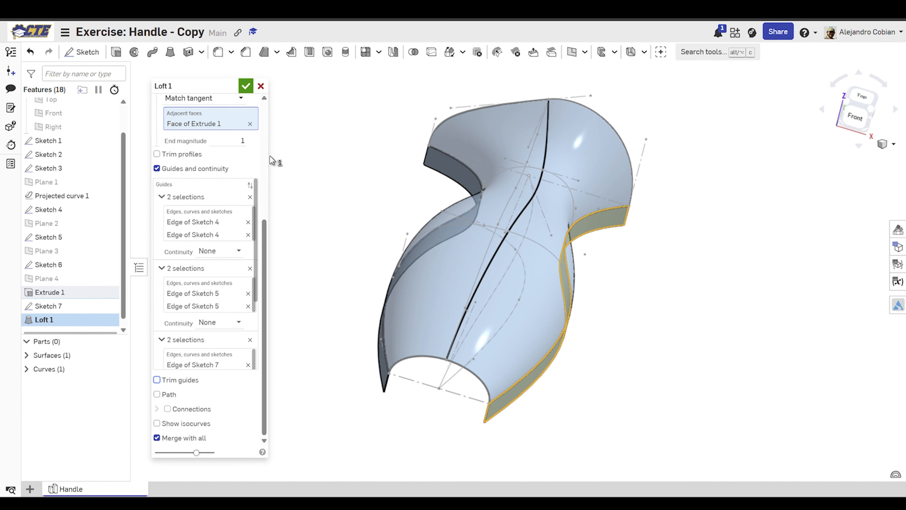
scroll(218, 317, "down", 2)
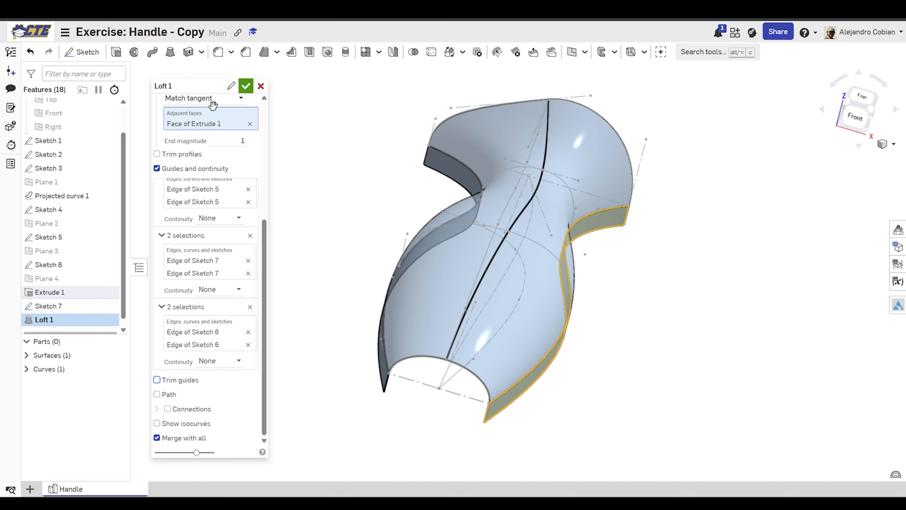
scroll(225, 150, "up", 5)
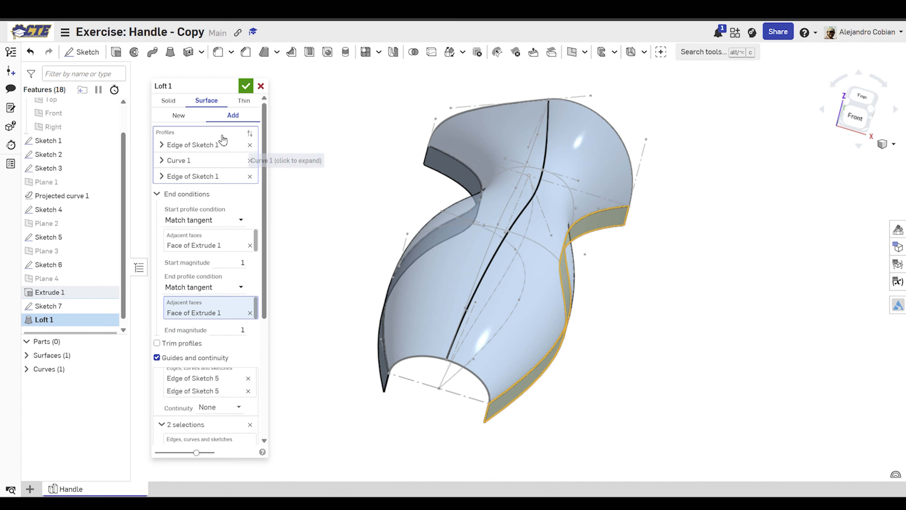
- Set the loft to create a new surface instead of adding to an existing one, and accept the feature
left_click(182, 118)
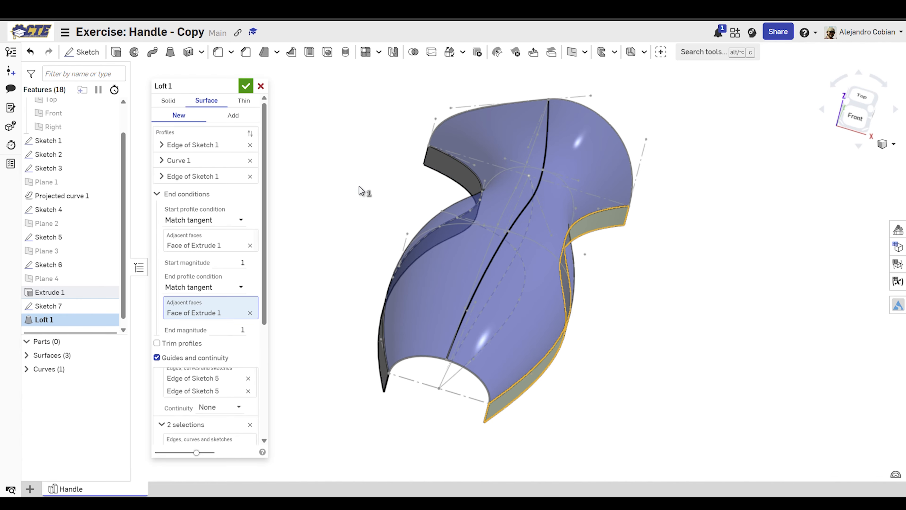
left_click(249, 91)
mouse_move(340, 146)
right_mouse_down()
mouse_move(325, 169)
mouse_move(335, 164)
right_mouse_up()
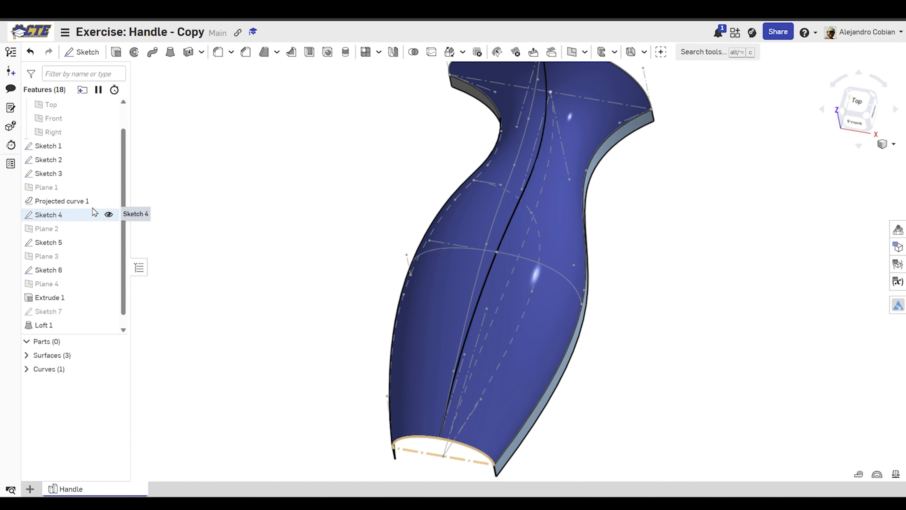
- Hide Sketches 1 through 6 so only the surfaces and the projected curve remain displayed
scroll(93, 211, "up", 2)
left_click(108, 187)
left_click(108, 200)
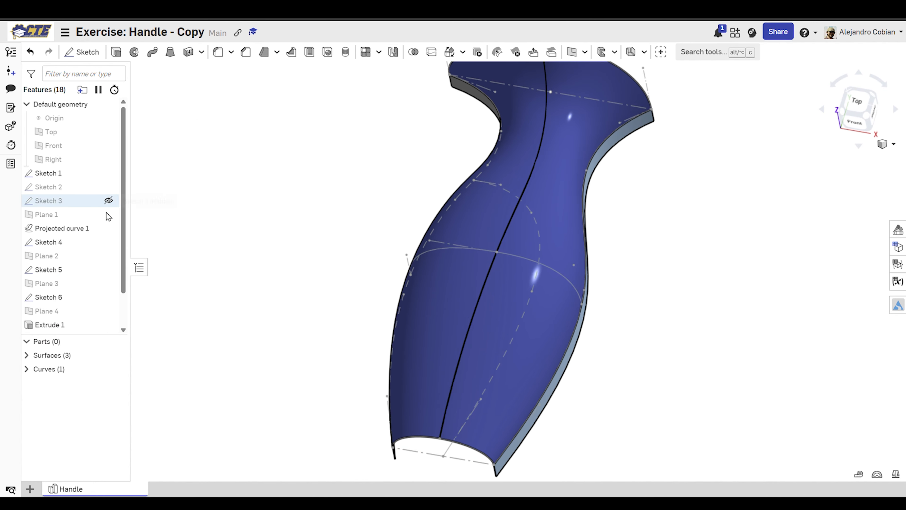
left_click(108, 173)
scroll(102, 255, "down", 2)
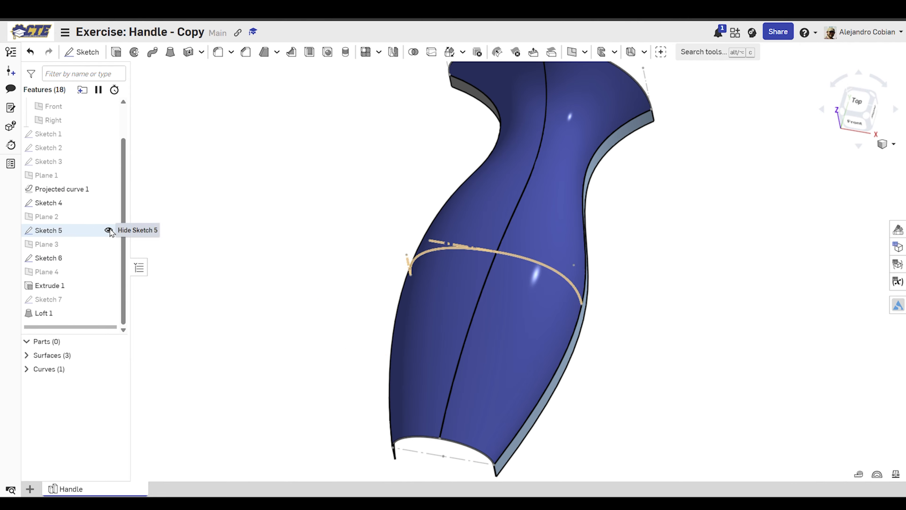
left_click(108, 231)
left_click(108, 258)
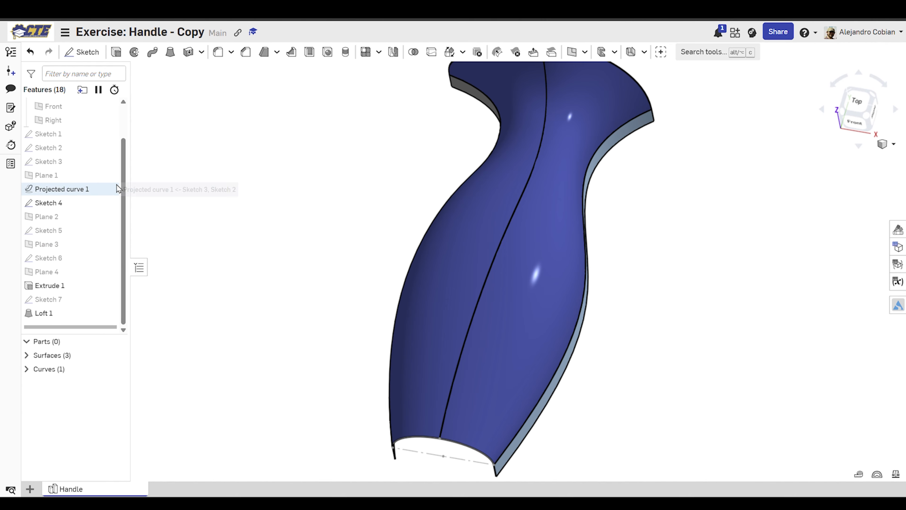
left_click(108, 203)
scroll(242, 222, "down", 2)
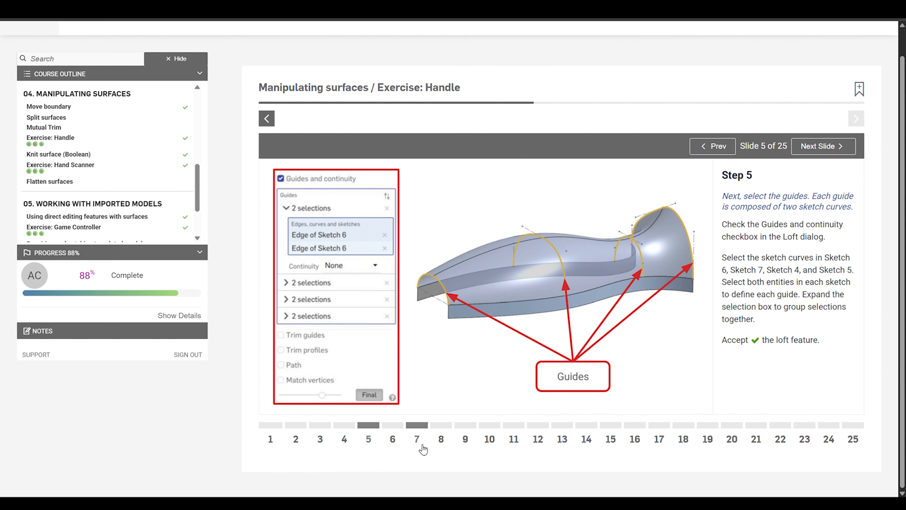
- Following slide 6 of the course page, show Sketch 1 and split the loft's face with the sketch curve inside the handle outline
left_click(394, 440)
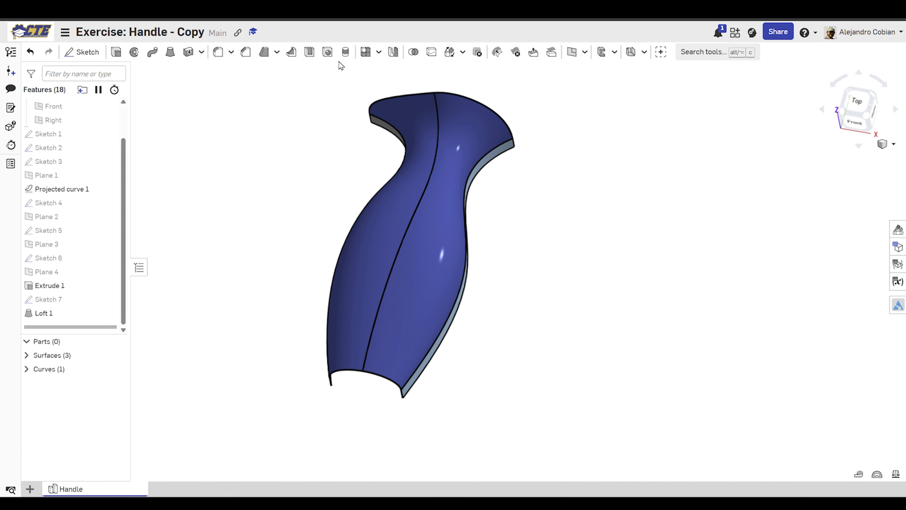
left_click(432, 52)
scroll(91, 217, "up", 1)
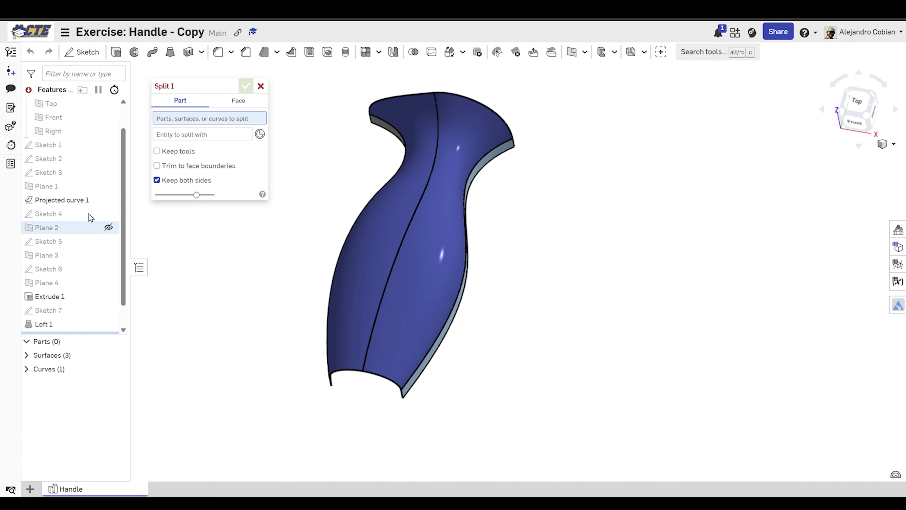
scroll(91, 217, "up", 2)
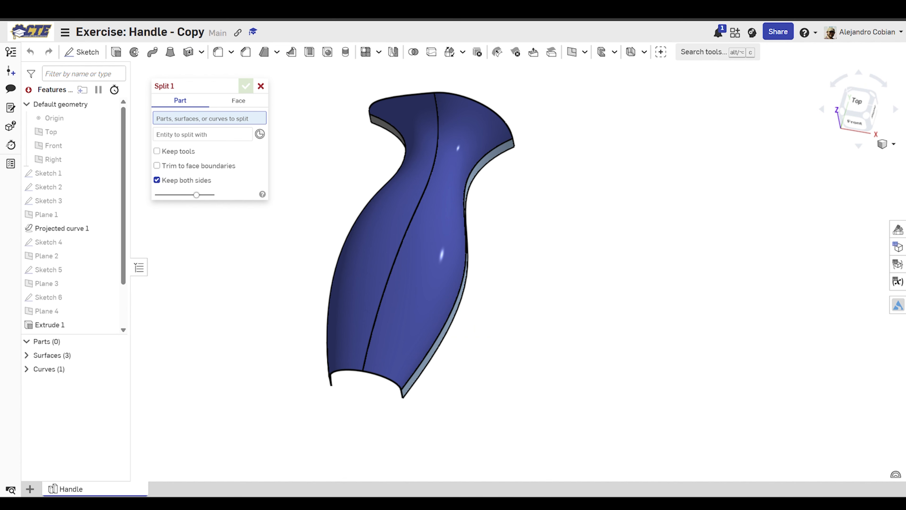
left_click(109, 174)
mouse_move(214, 264)
right_mouse_down()
mouse_move(251, 261)
mouse_move(283, 280)
right_mouse_up()
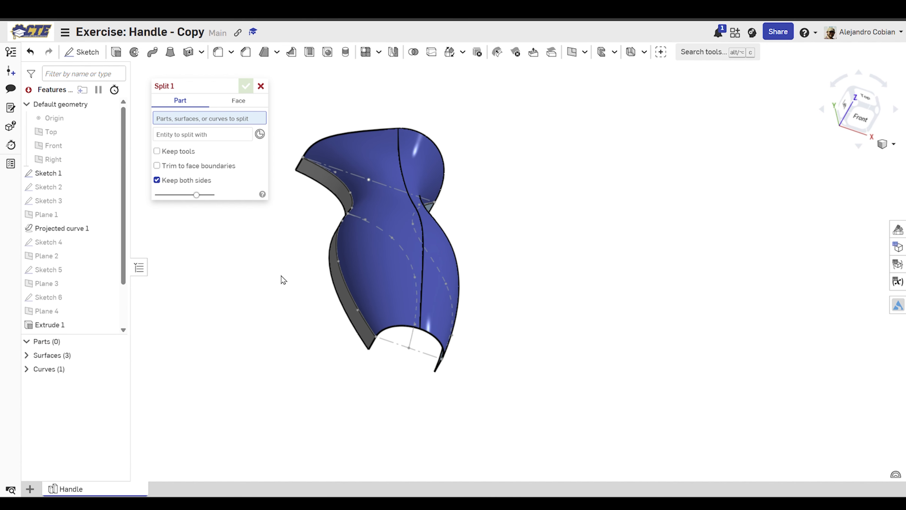
left_click(243, 106)
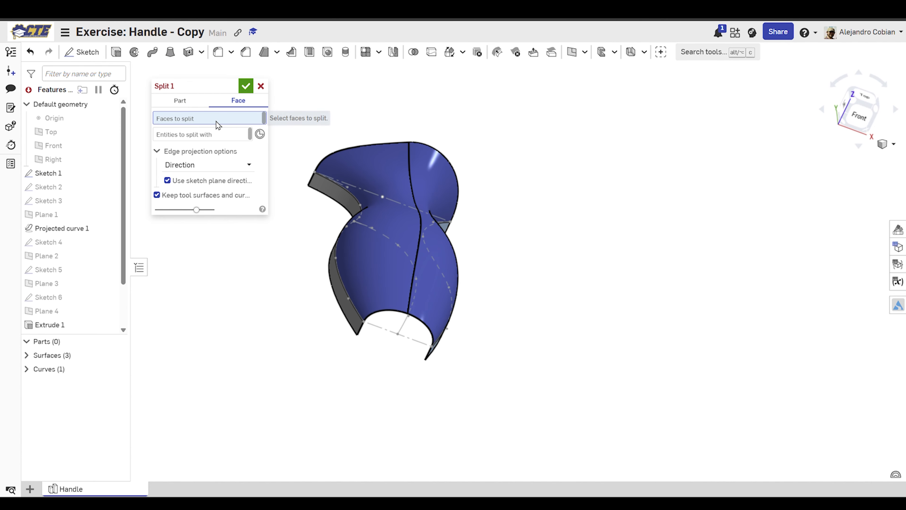
left_click(377, 237)
left_click(236, 144)
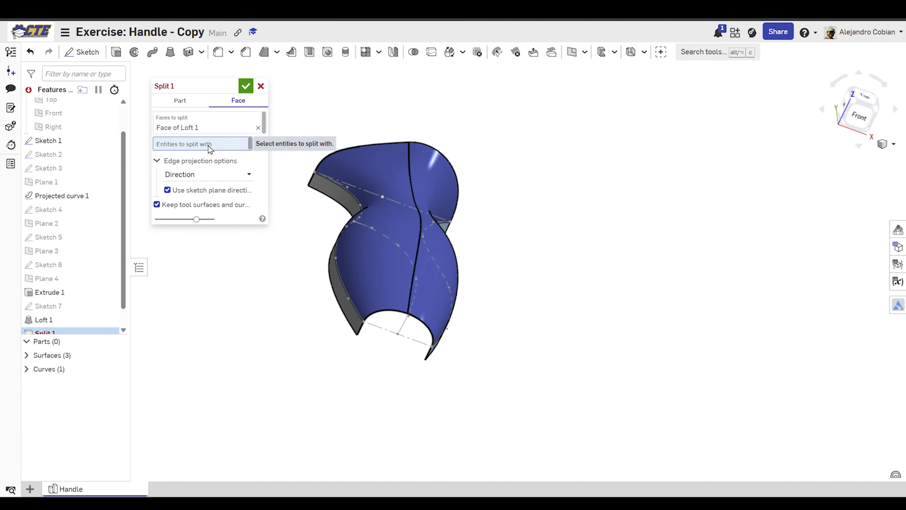
left_click(405, 324)
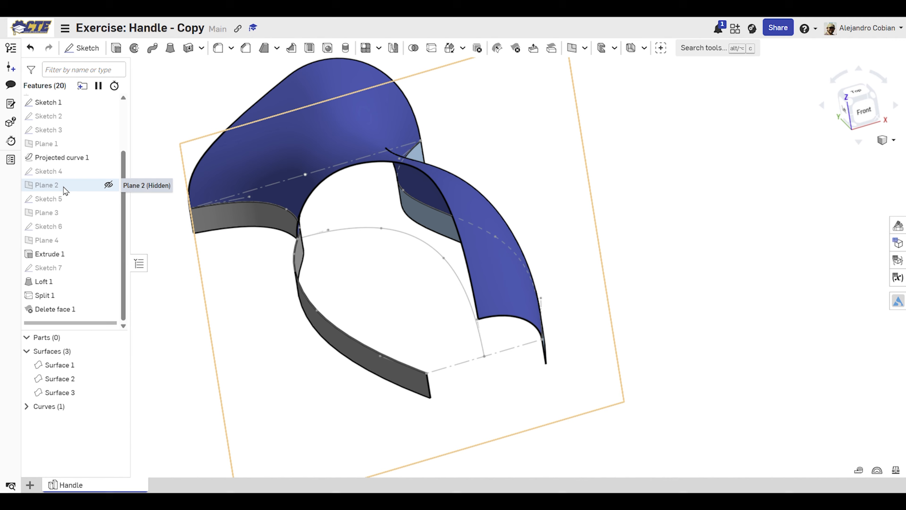
- Create a sketch on Plane 2 and add a construction line where the grey extruded face crosses the sketch plane
left_click(64, 189)
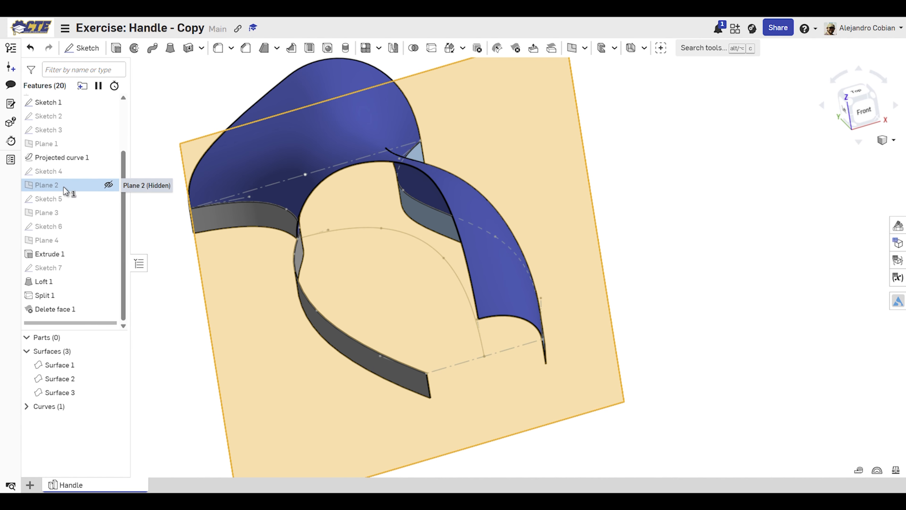
left_click(95, 60)
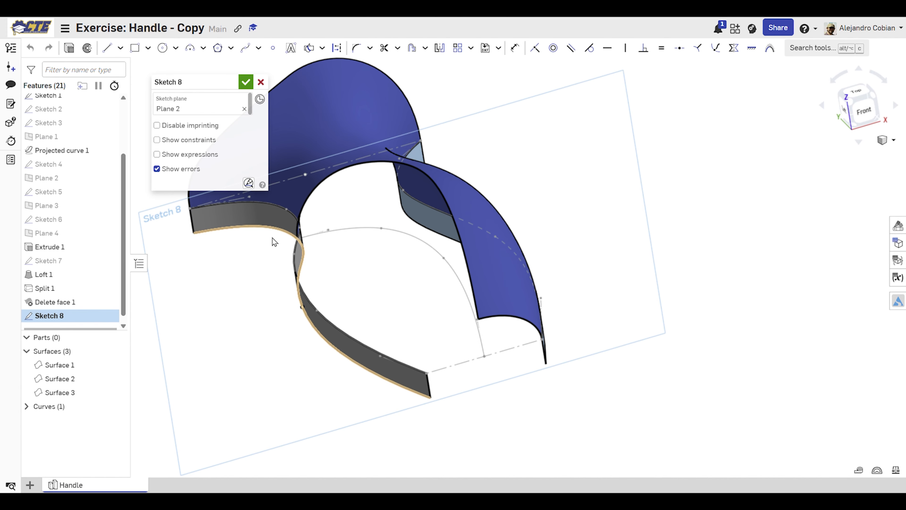
middle_click_drag(273, 239, 313, 232)
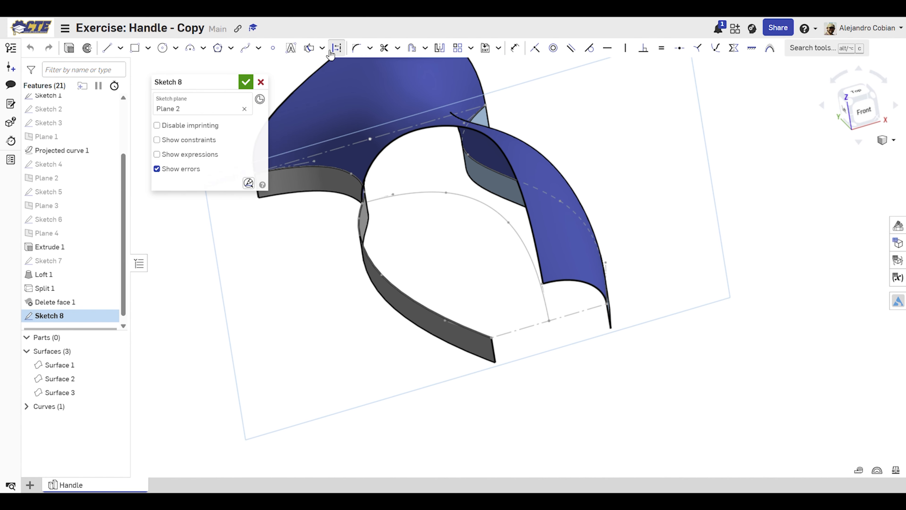
left_click(336, 47)
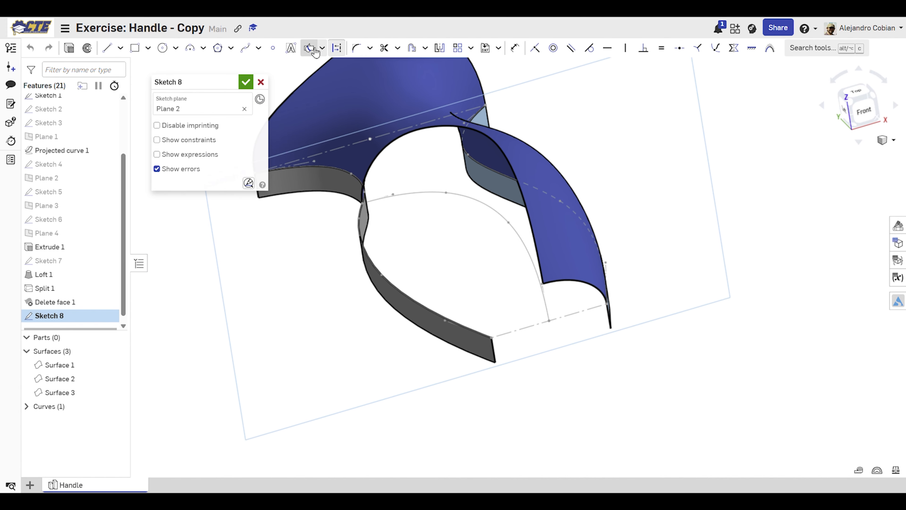
left_click(395, 298)
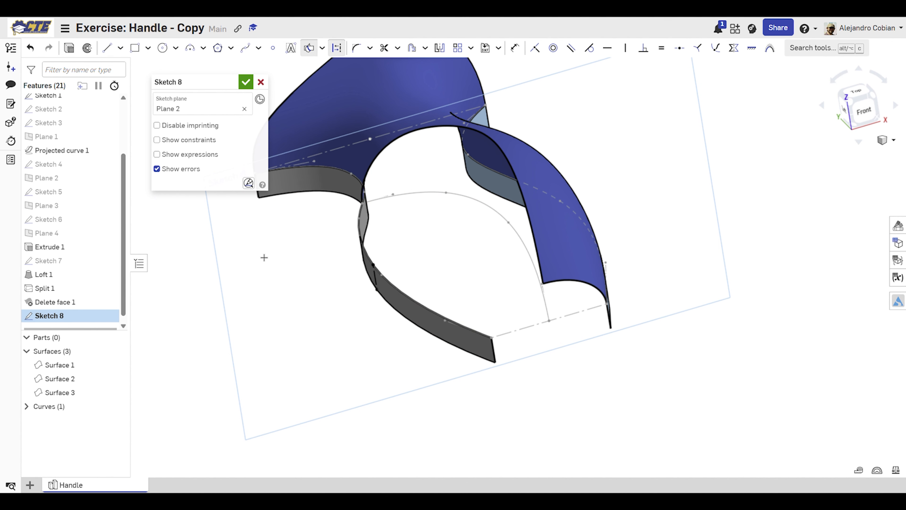
- Hide Surface 2, the grey extruded strip, to expose the sketch geometry behind it
left_click(116, 405)
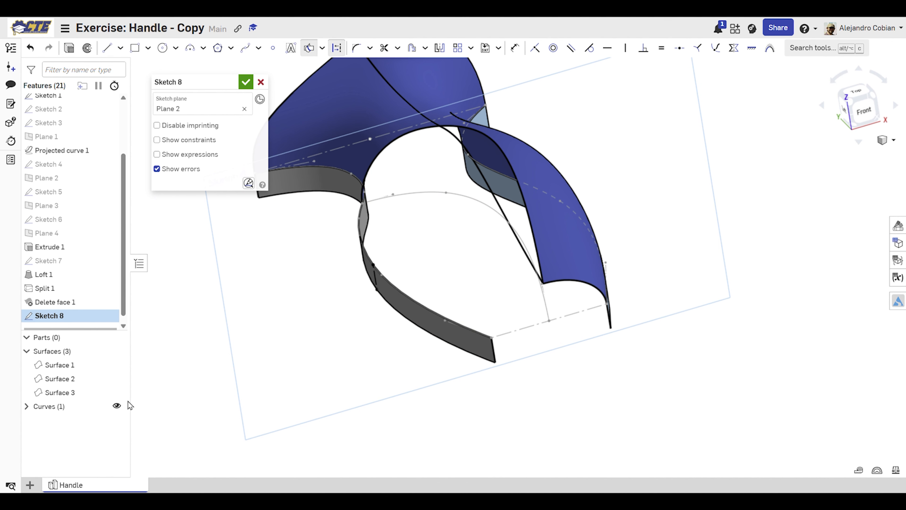
left_click(117, 378)
right_click_drag(257, 349, 421, 249)
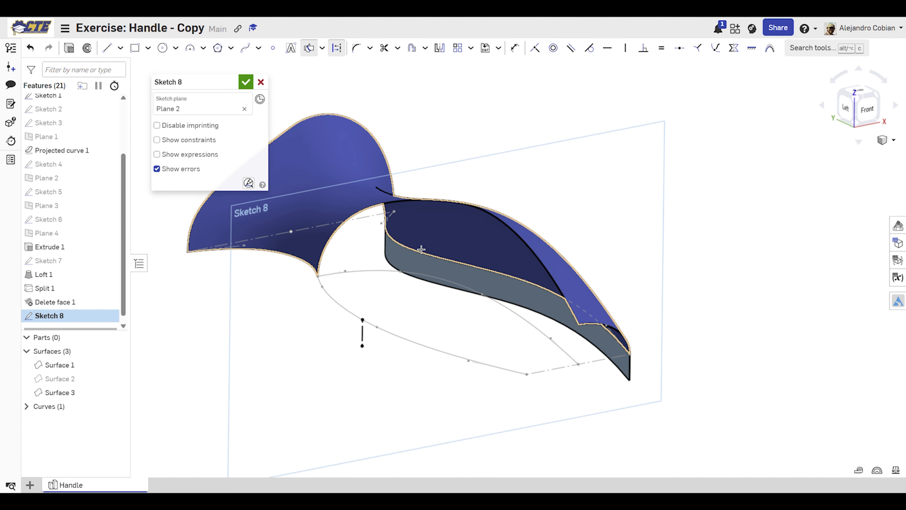
- Sketch a horizontal construction line about 22 mm long inside the opening of the handle surface
key("l")
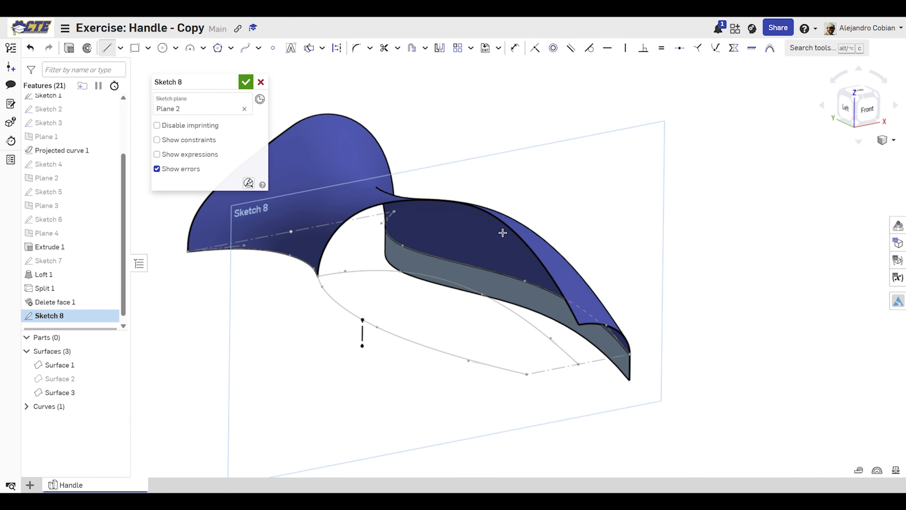
left_click(458, 235)
scroll(420, 244, "up", 3)
key("q")
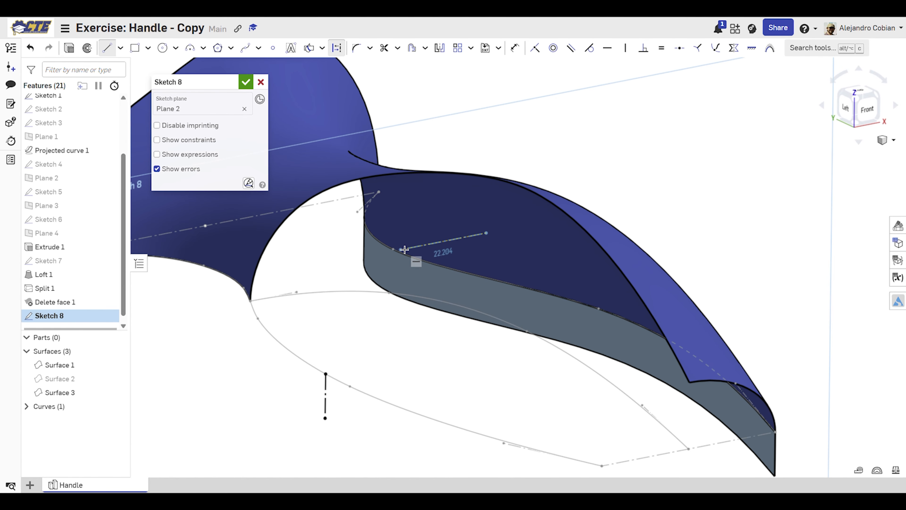
left_click(410, 249)
key("Escape")
middle_click_drag(454, 257, 431, 261)
right_click_drag(432, 262, 315, 323)
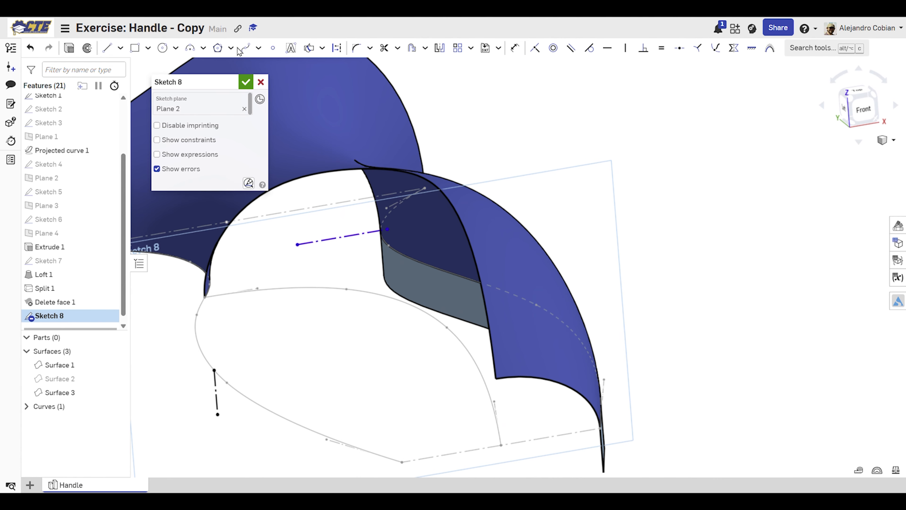
- Draw a Bezier curve from the vertical construction line's upper end to the horizontal line's near end and shift its upper control point to bend it
left_click(245, 47)
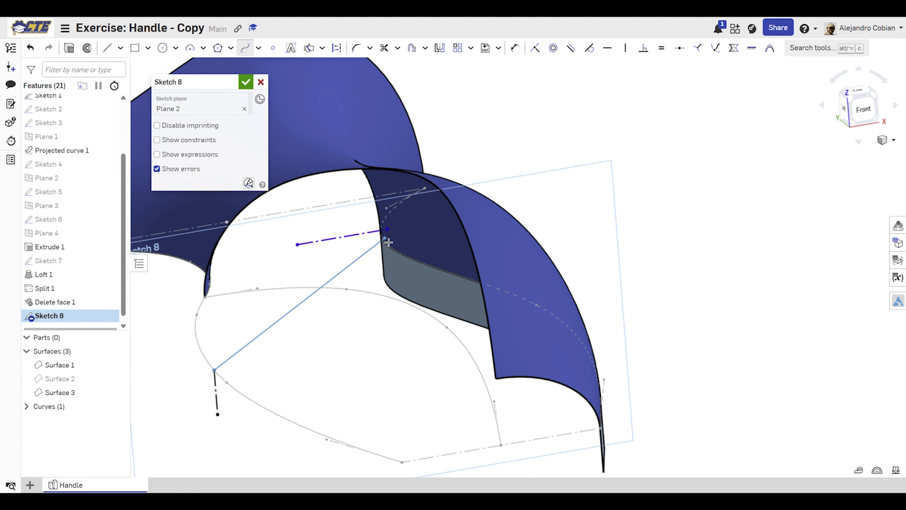
double_click(387, 229)
key("Escape")
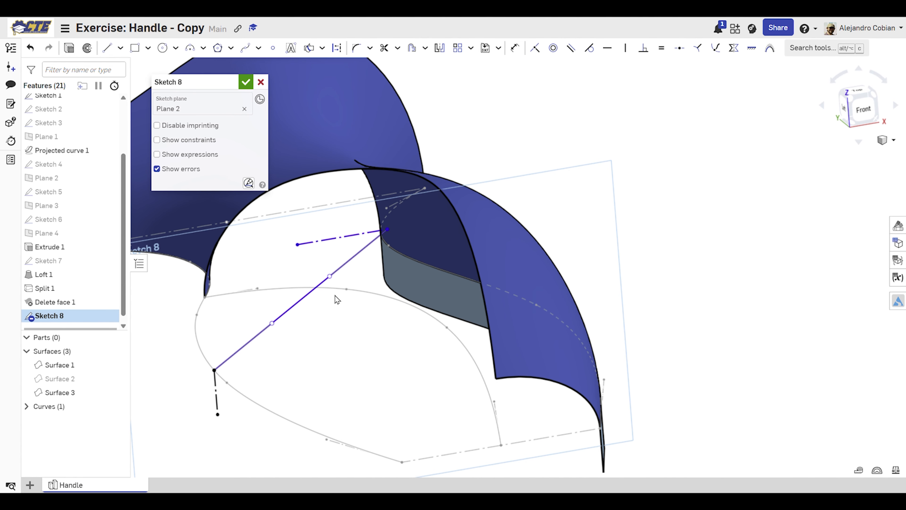
left_click_drag(329, 276, 313, 271)
- Add construction lines from each end of the Bezier curve to its neighbouring control point
key("l")
key("q")
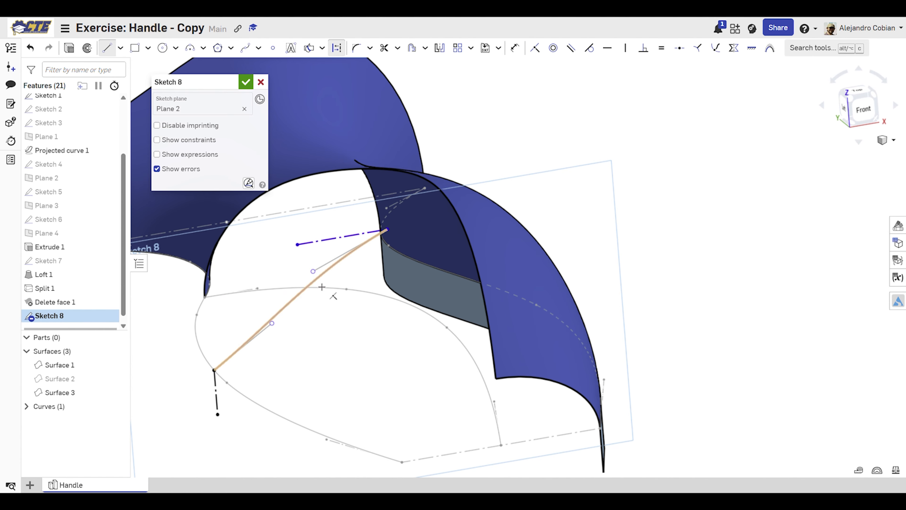
left_click(272, 323)
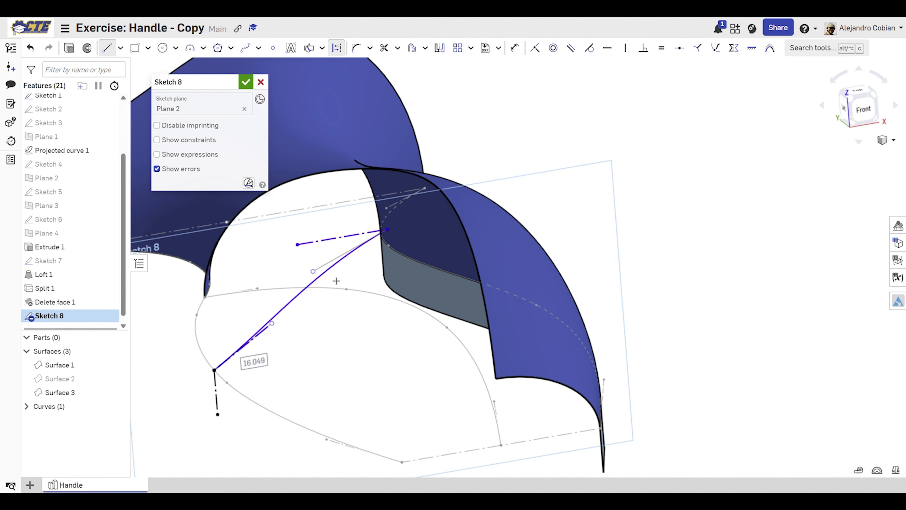
key("Escape")
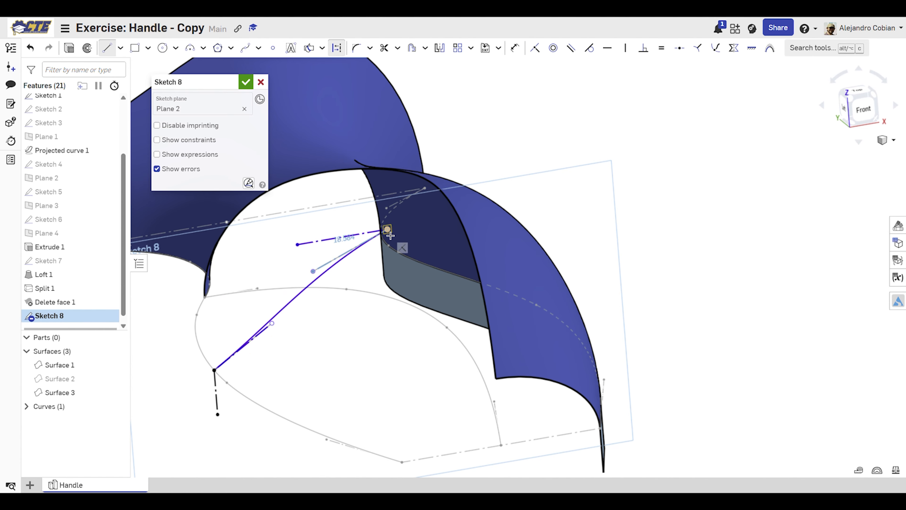
- Dimension the angle between the horizontal construction line and the upper control line as 27°
key("d")
left_click(340, 256)
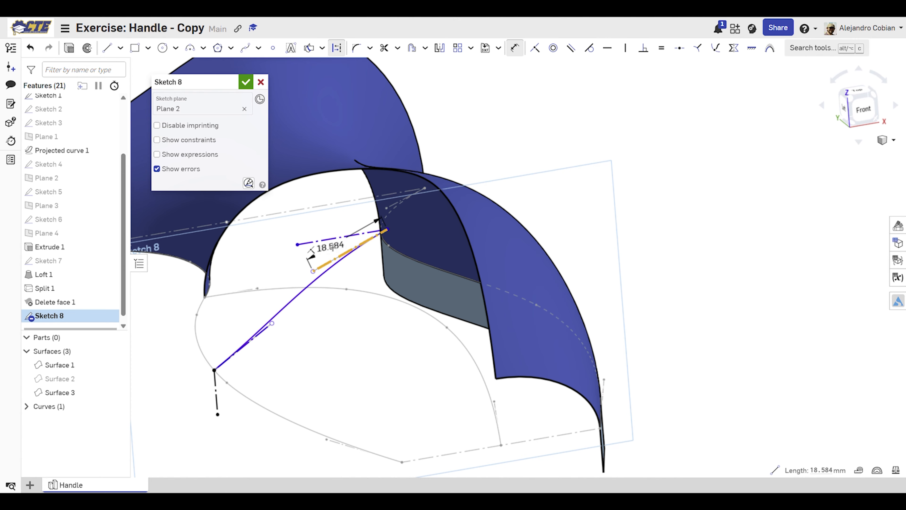
left_click(344, 237)
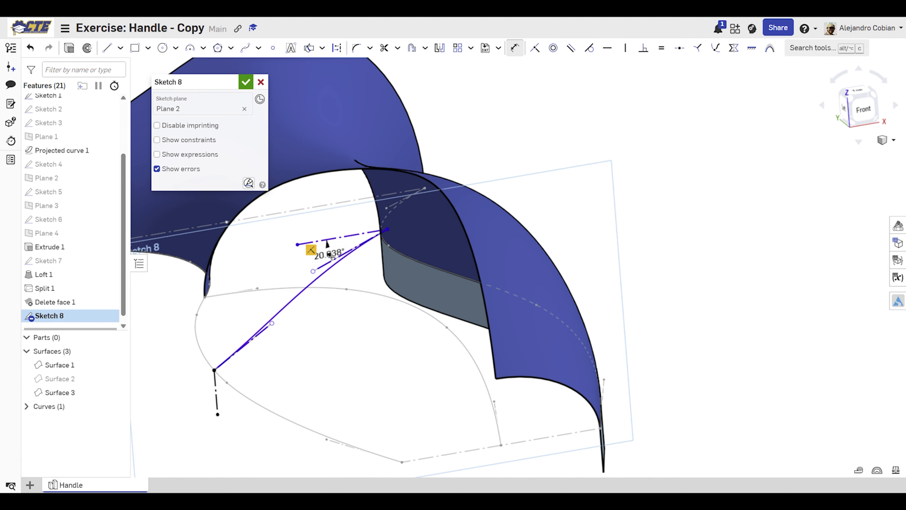
left_click(338, 261)
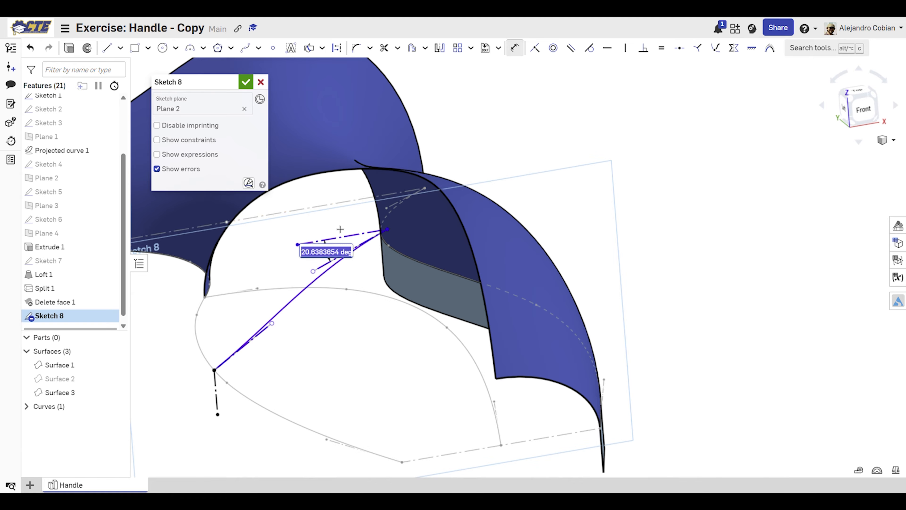
type("27")
key("Return")
key("Escape")
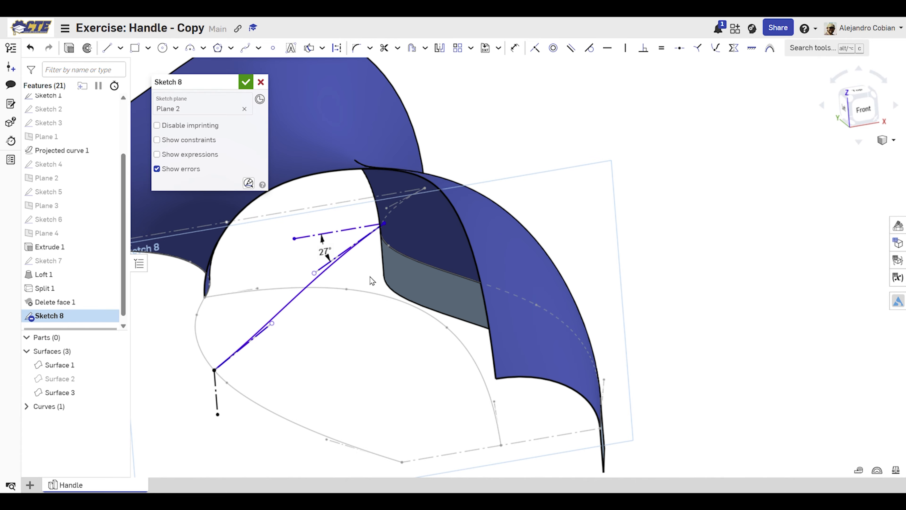
- Apply a pierce constraint between the upper end of the Bezier curve and the arched edge of the handle surface
left_click(448, 197)
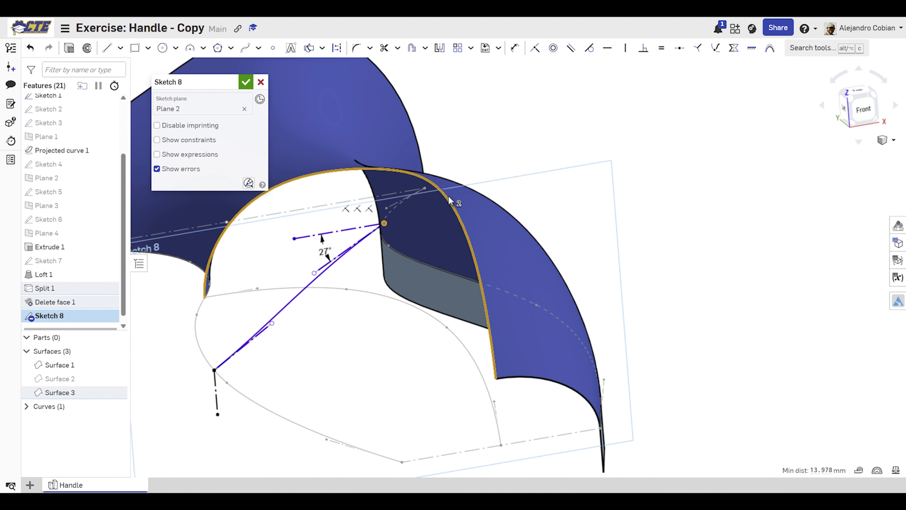
left_click(680, 48)
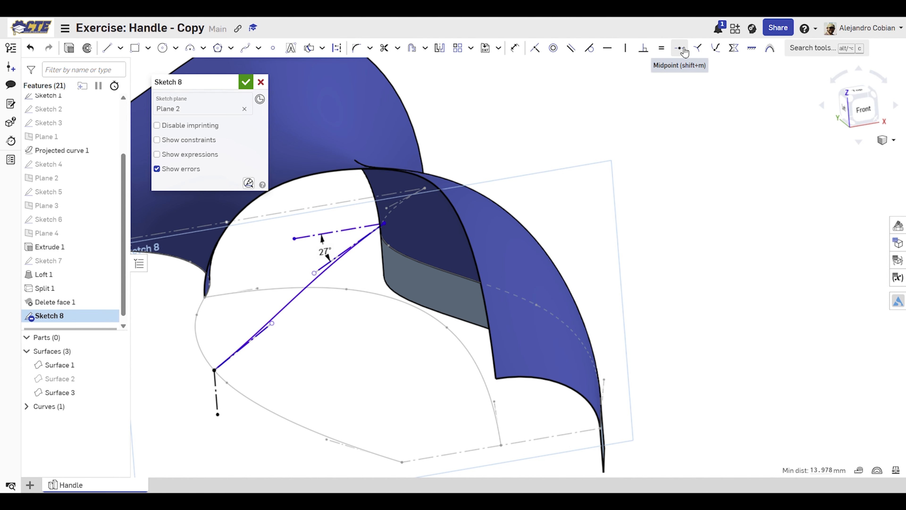
left_click(716, 48)
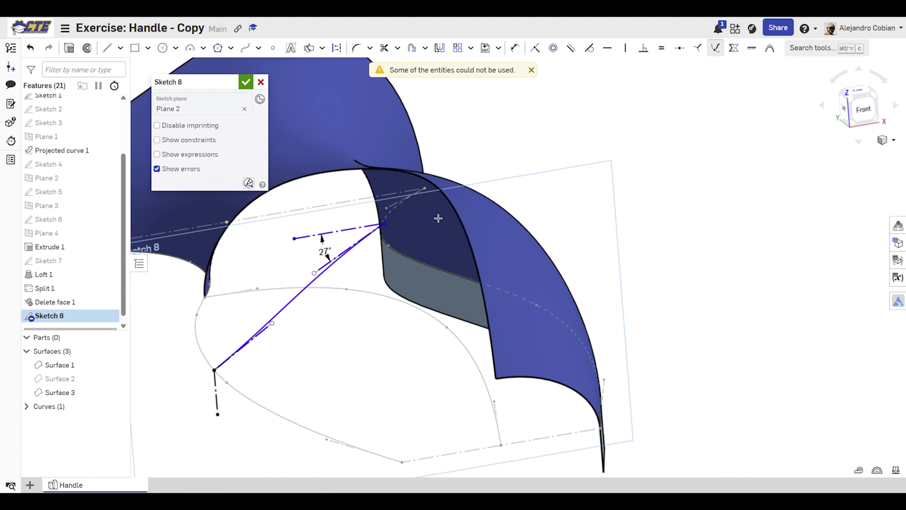
scroll(393, 222, "up", 3)
scroll(361, 316, "down", 5)
key("Escape")
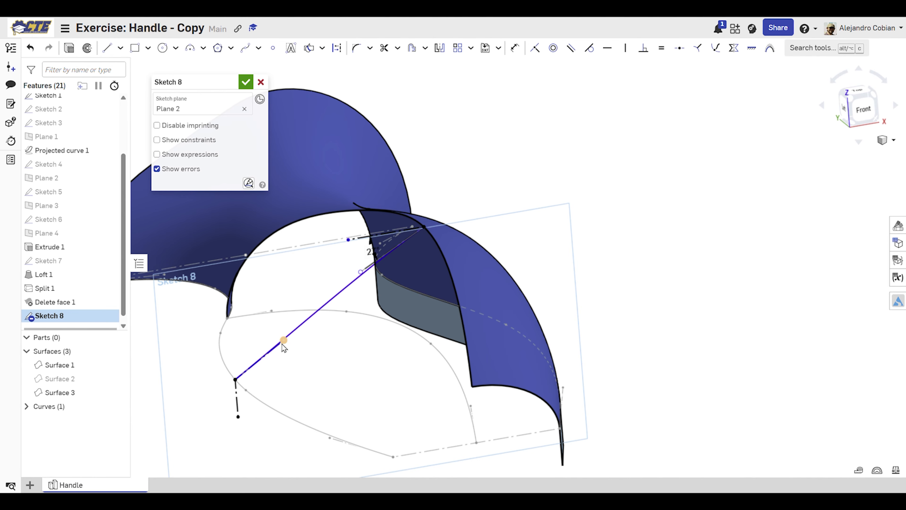
- Move the Bezier curve's lower control point upward and make the curve tangent to the vertical construction line at its lower end
left_click_drag(283, 341, 251, 311)
left_click(265, 329)
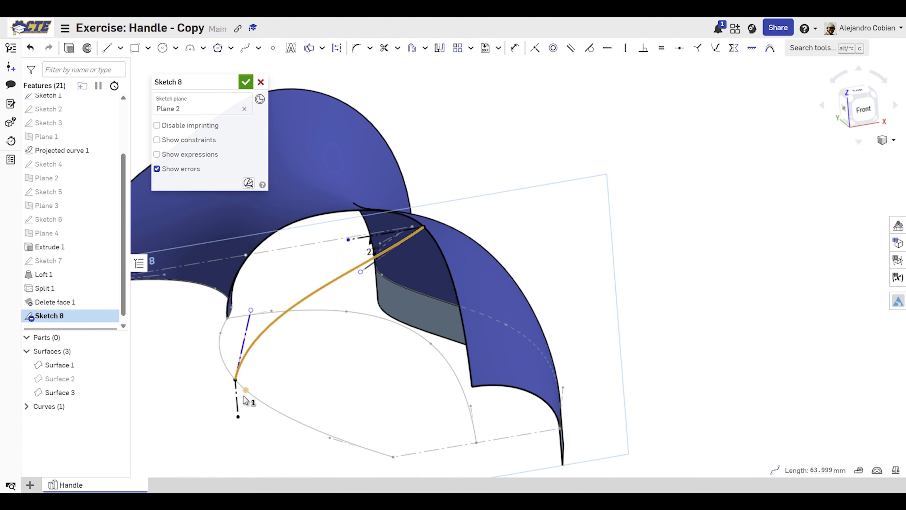
left_click(238, 399)
key("t")
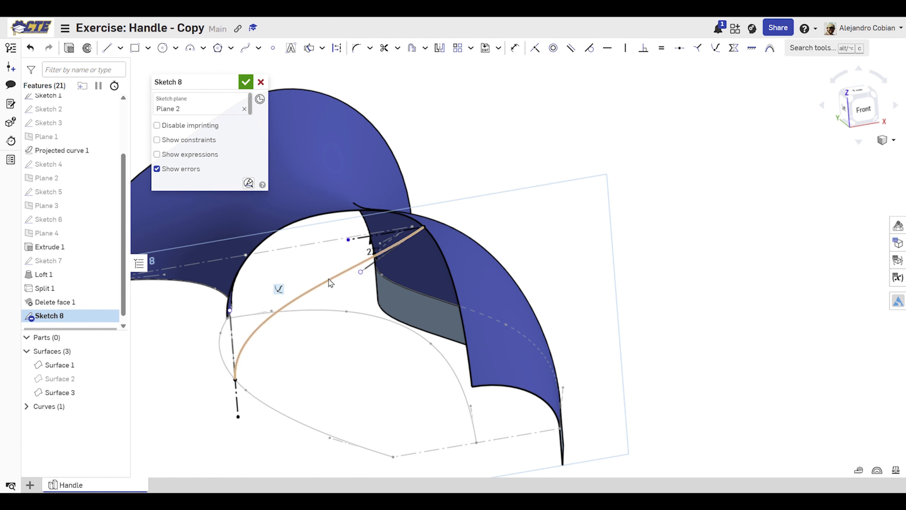
- Dimension the control line at the lower end of the Bezier curve as 10 mm
key("d")
left_click(236, 343)
left_click(189, 345)
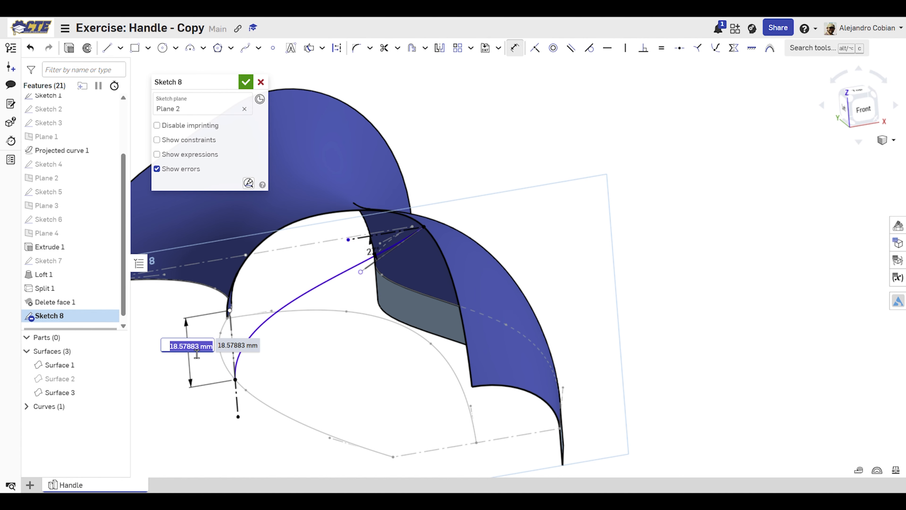
type("10")
key("Return")
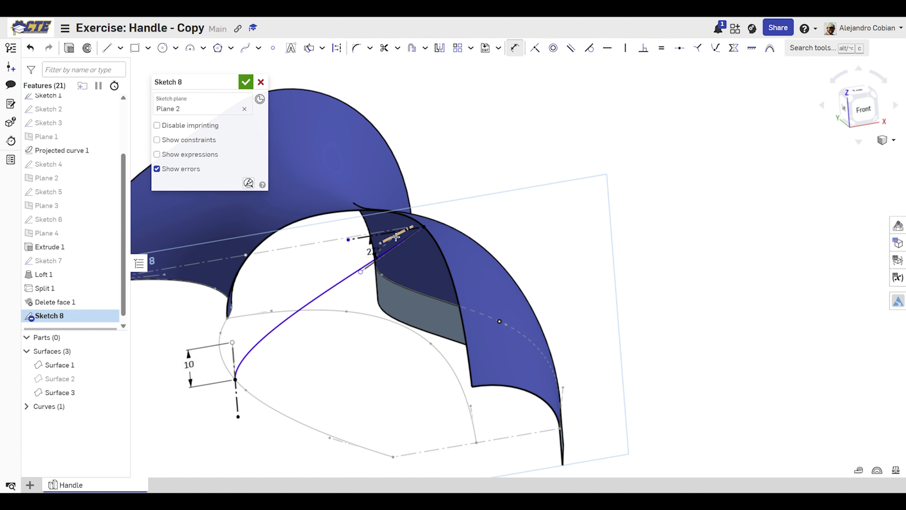
- Dimension the horizontal construction line and the upper control line of the Bezier curve as 30 mm each
left_click(385, 233)
left_click(358, 192)
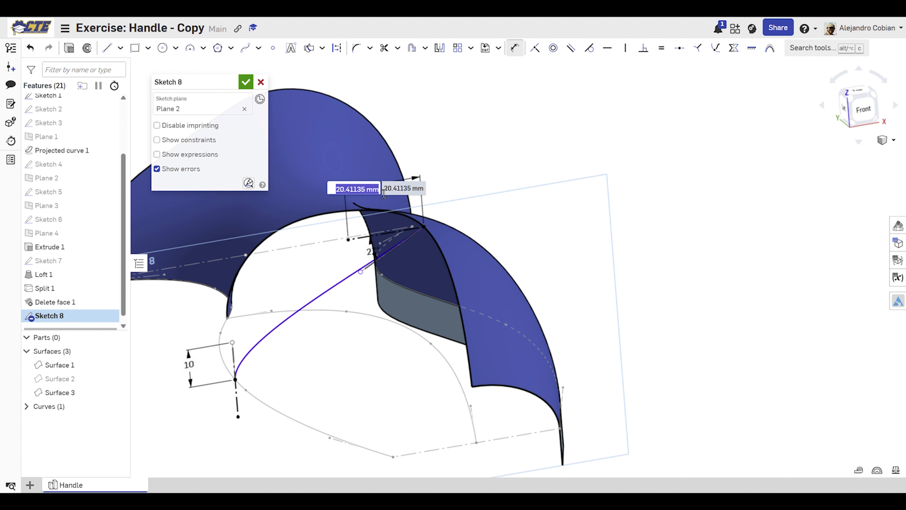
type("30")
key("Return")
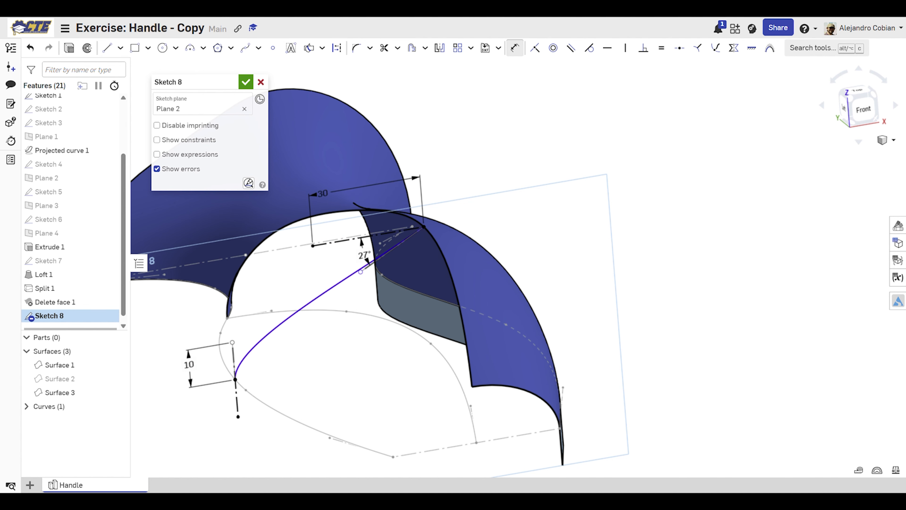
left_click(381, 266)
left_click(404, 275)
type("20")
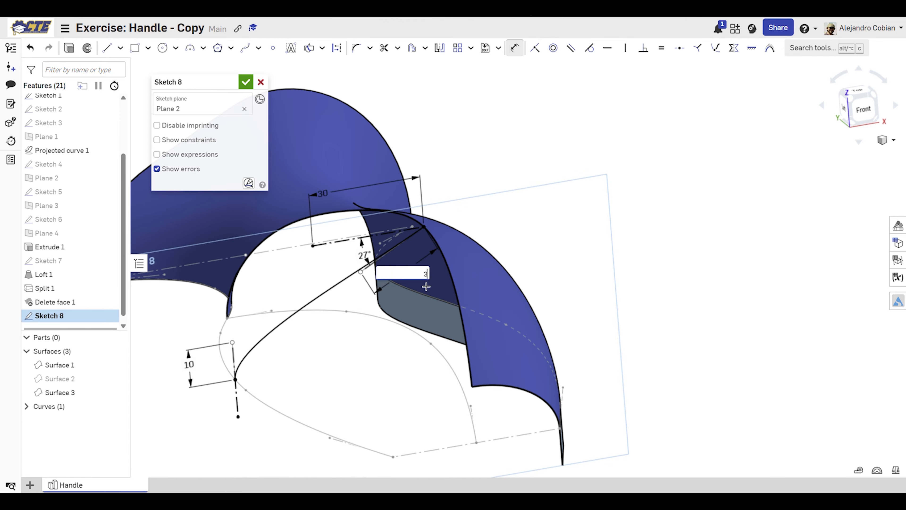
key("Return")
- Compare the sketch with step 8 of the exercise instructions and accept Sketch 8
left_click(150, 10)
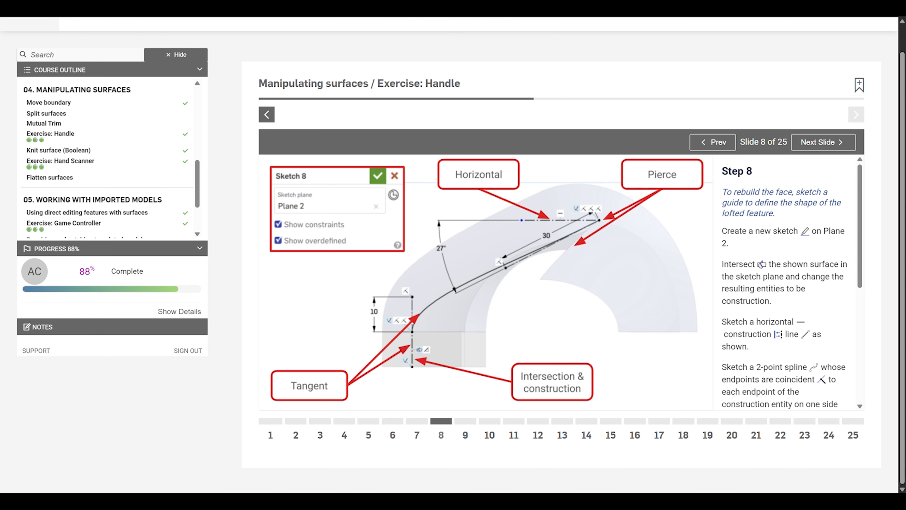
left_click(151, 10)
left_click(123, 10)
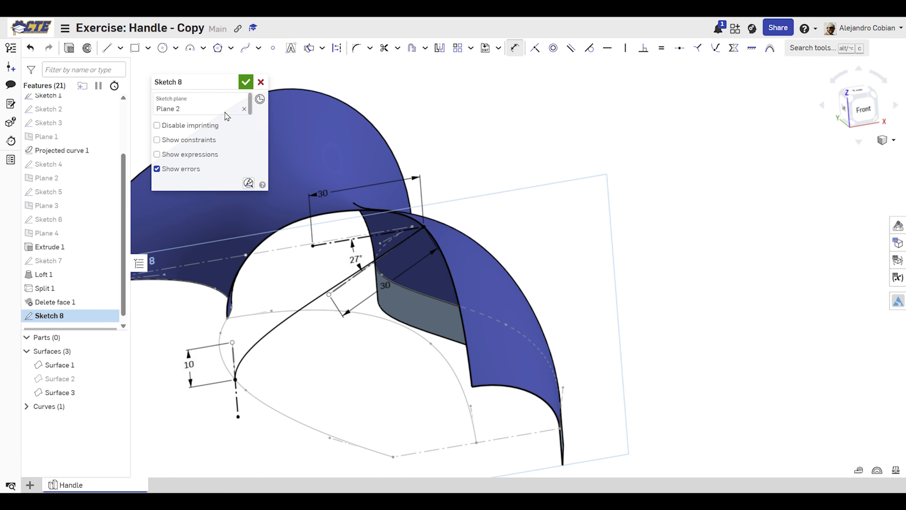
left_click(249, 87)
- Switch to the course page, open step 9 of the Handle exercise to read the Loft settings, and return to the model
left_click(200, 10)
left_click(470, 433)
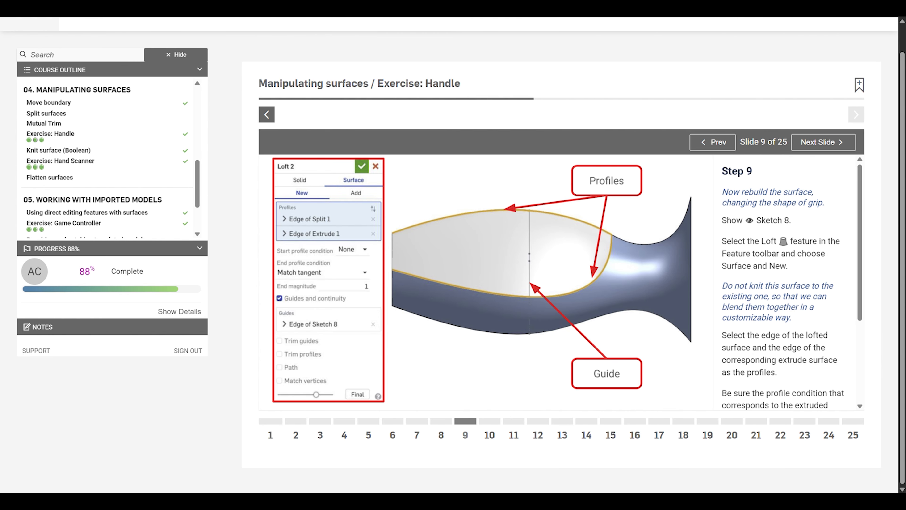
left_click(123, 10)
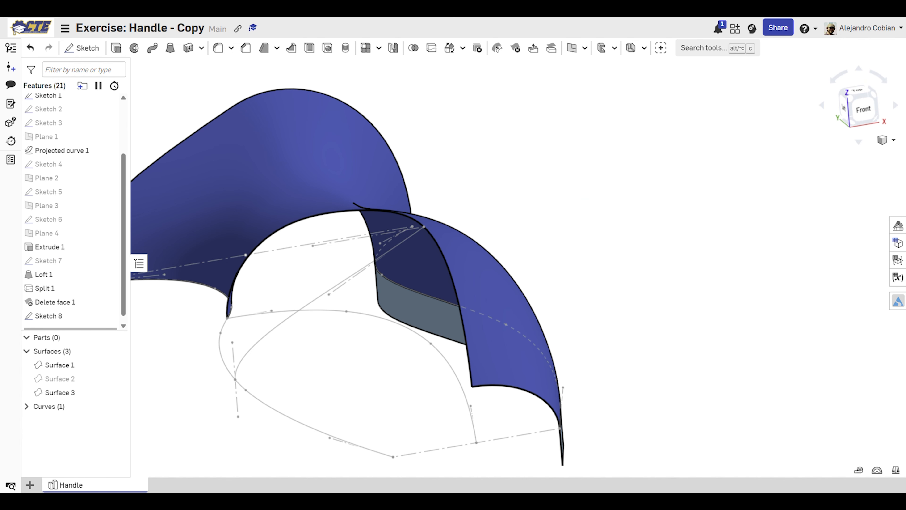
middle_click_drag(288, 122, 412, 68)
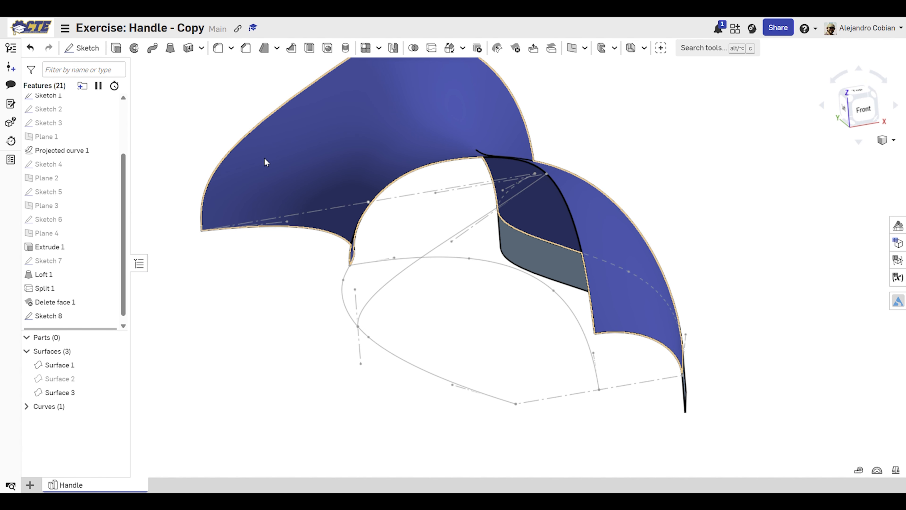
right_click_drag(232, 215, 264, 231)
middle_click_drag(264, 235, 199, 215)
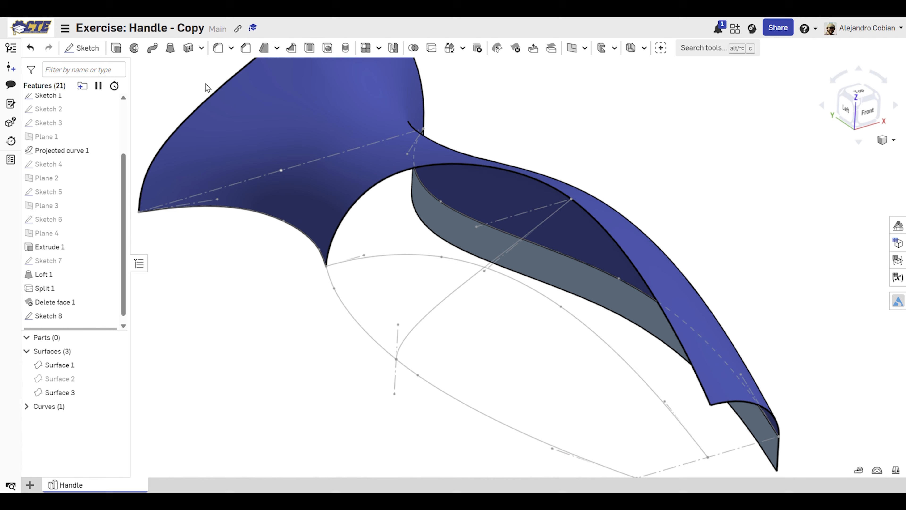
left_click(170, 47)
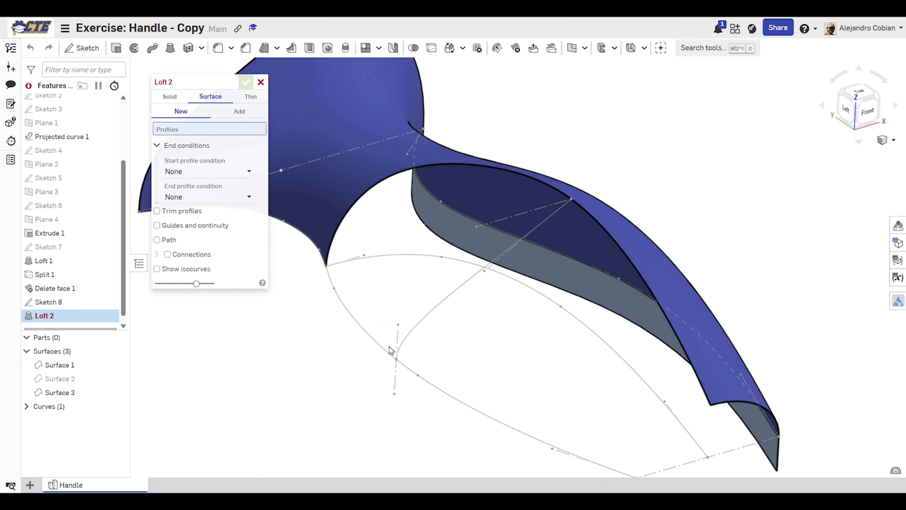
left_click(389, 351)
left_click(515, 173)
middle_click_drag(379, 257, 469, 229)
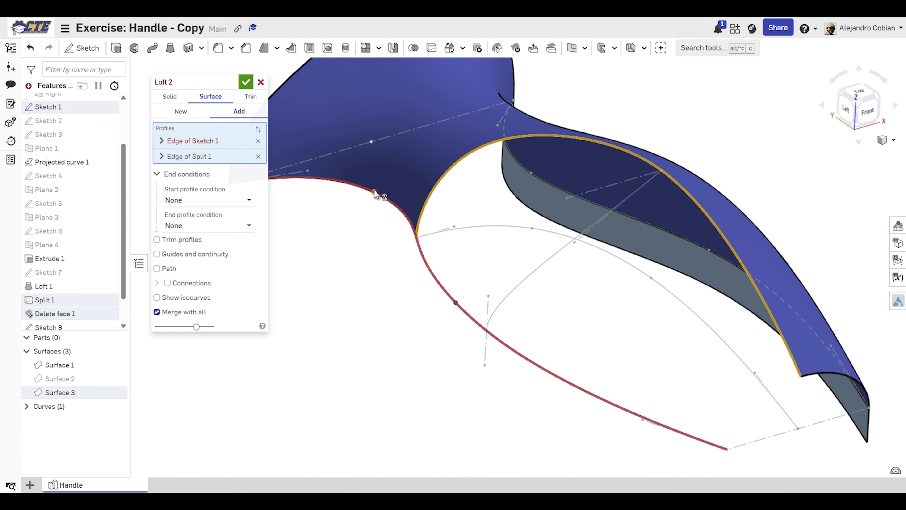
left_click(435, 281)
left_click(469, 158)
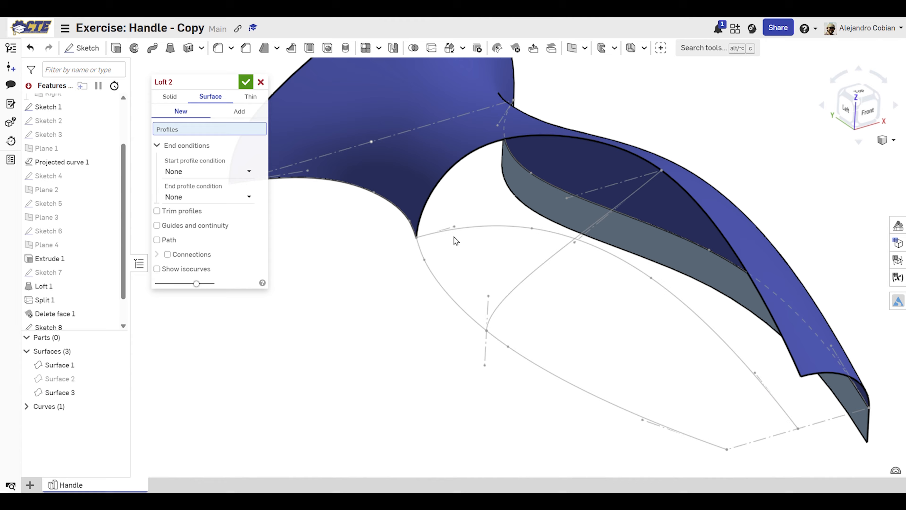
left_click(260, 83)
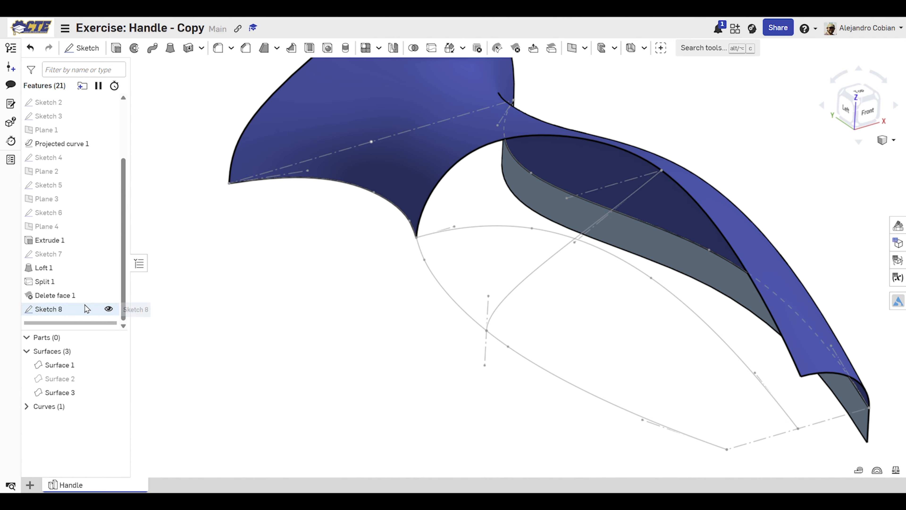
- Start a new sketch named "not instructions" on the Top plane
left_click(82, 48)
middle_click_drag(362, 314, 309, 272)
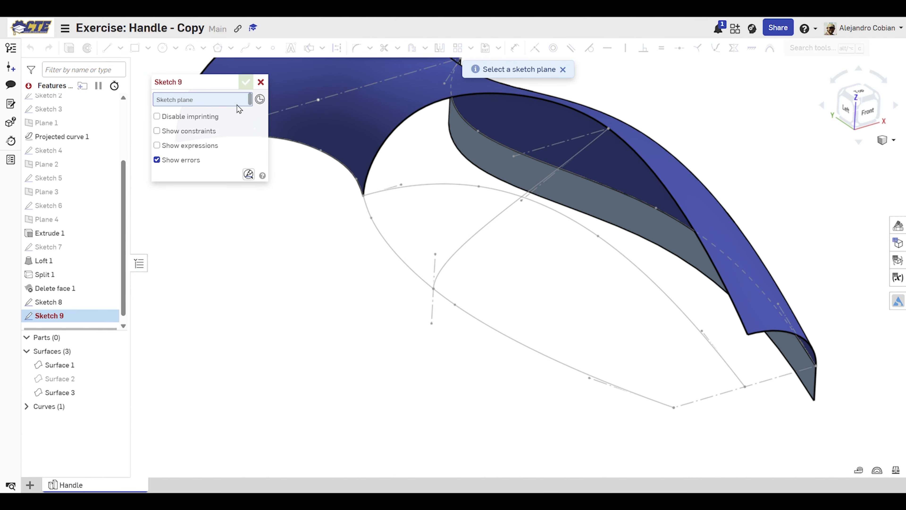
left_click(230, 85)
type("not instruc")
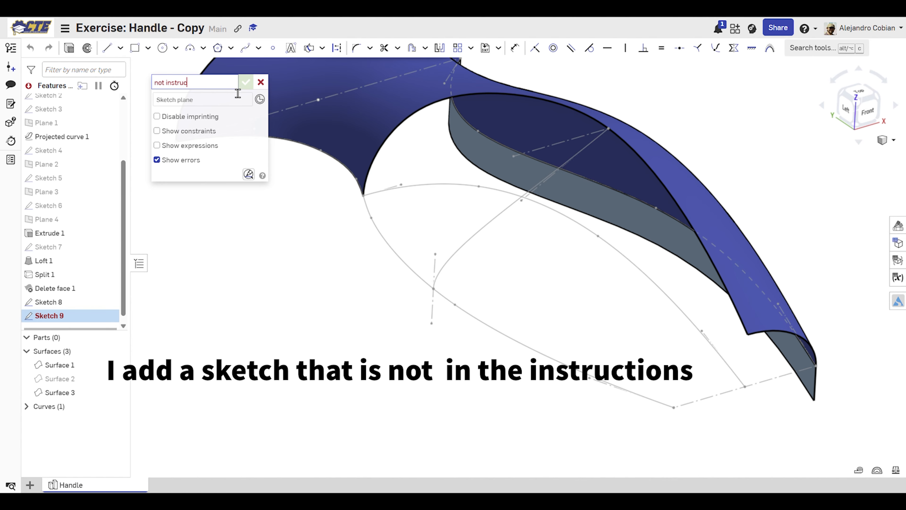
type("tions")
key("Return")
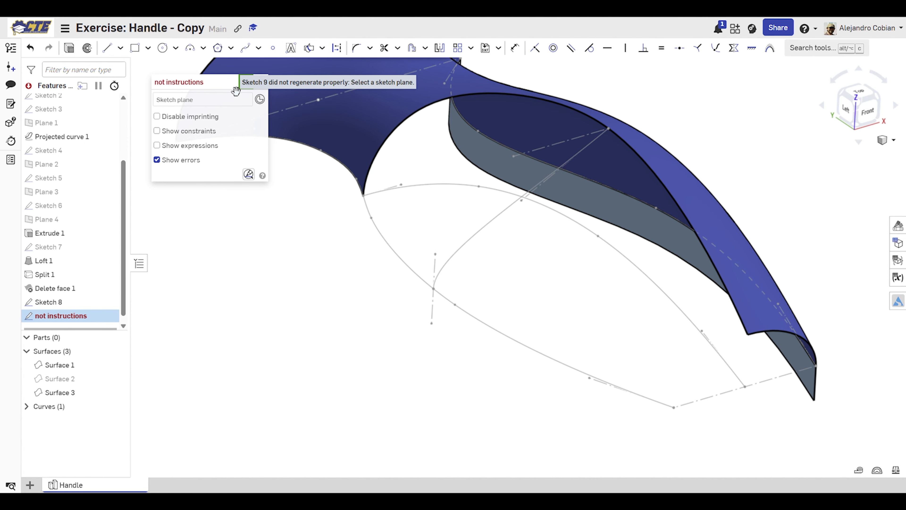
left_click(221, 96)
scroll(45, 167, "up", 3)
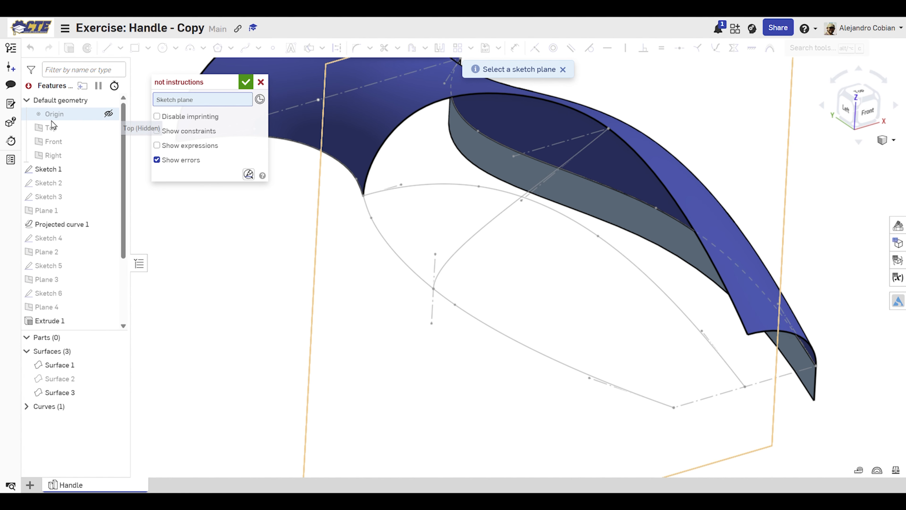
left_click(52, 128)
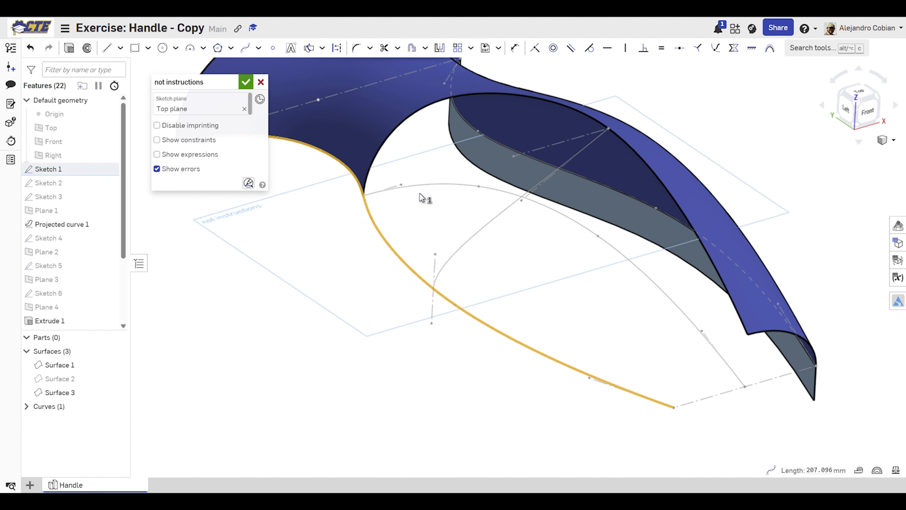
- Convert the near outer handle curve of Sketch 1 and the inner curve that meets it into entities of this sketch
left_click(420, 186)
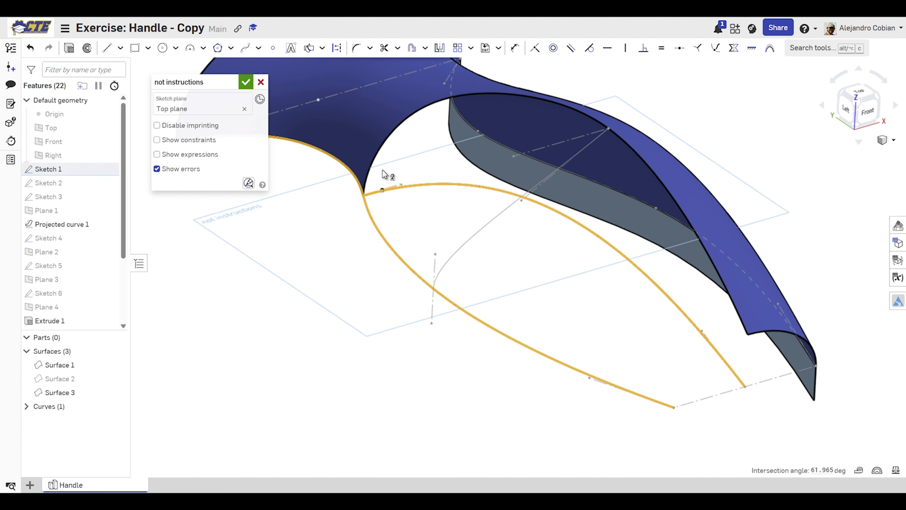
left_click(322, 48)
left_click(346, 72)
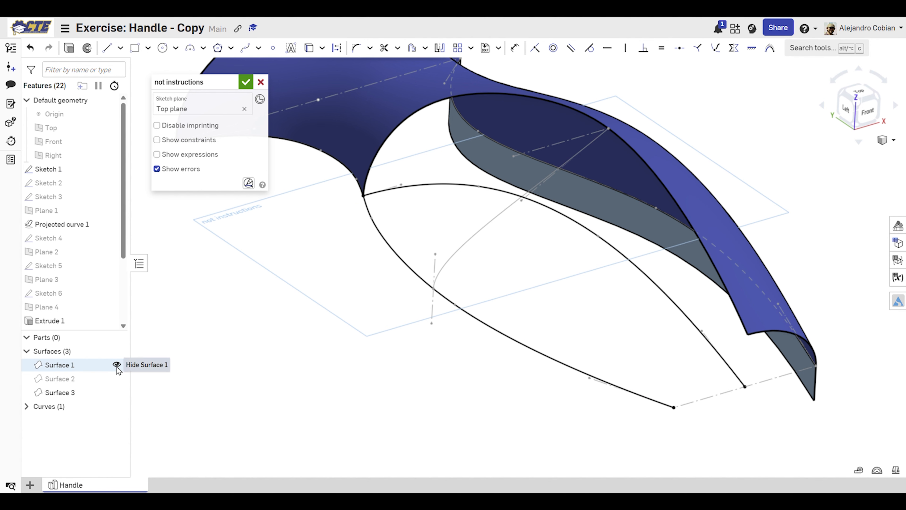
- Hide Surface 1 and Surface 3, trim the outer curve beyond its meeting point with the inner curve, and accept the sketch
left_click(116, 364)
left_click(116, 392)
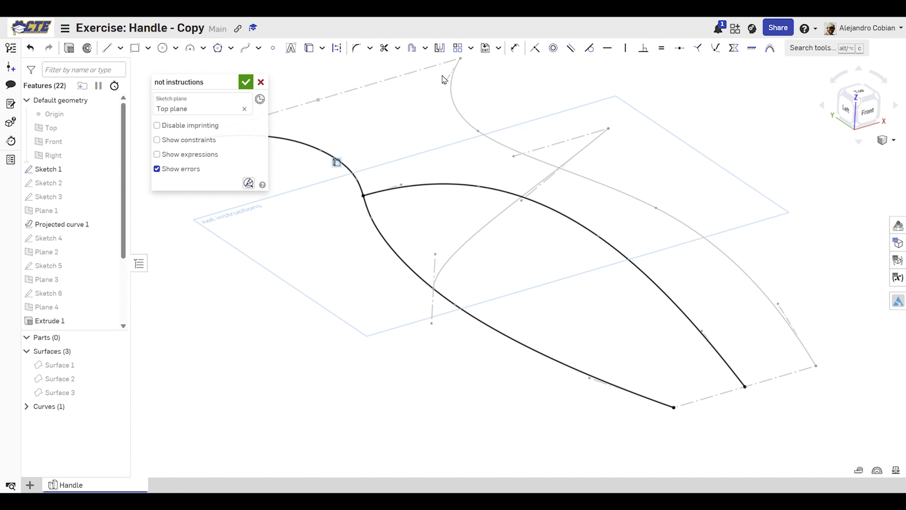
left_click(384, 48)
left_click(347, 167)
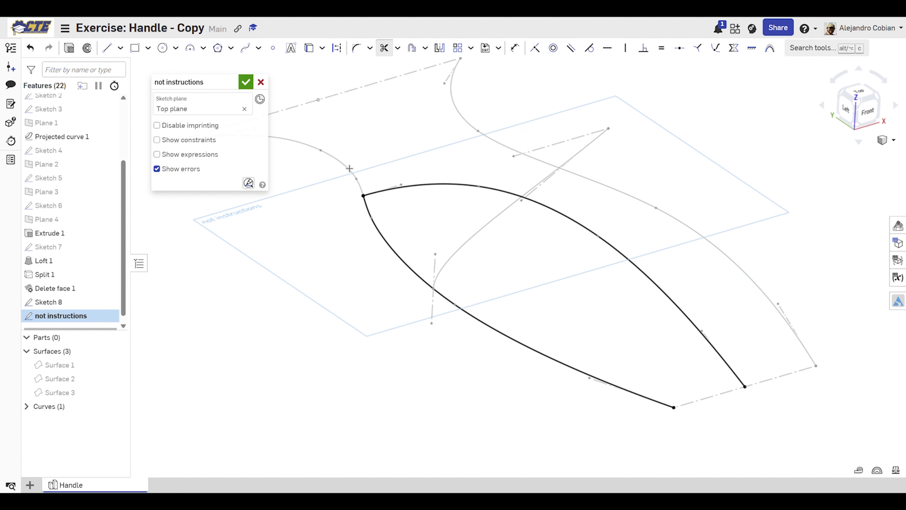
left_click(246, 83)
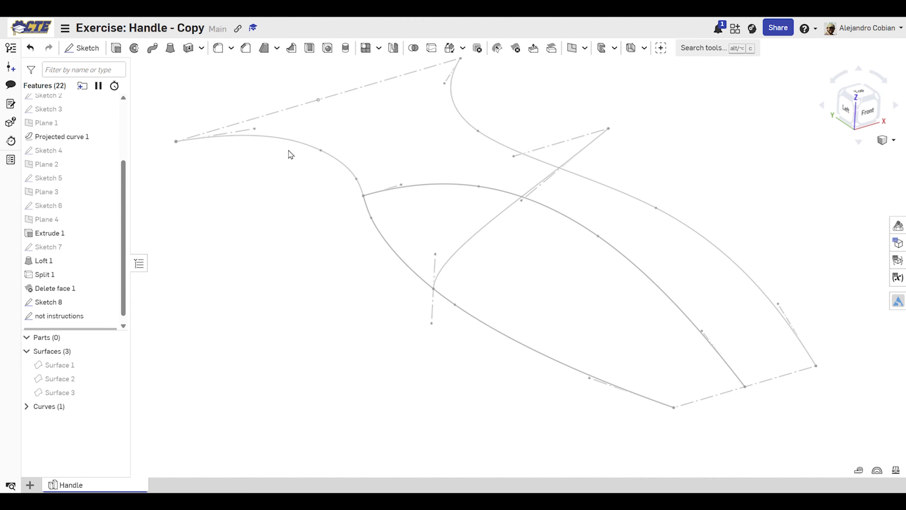
- Hide Sketch 1 and show Surface 1, Surface 2 and Surface 3
left_click(315, 152)
left_click(108, 108)
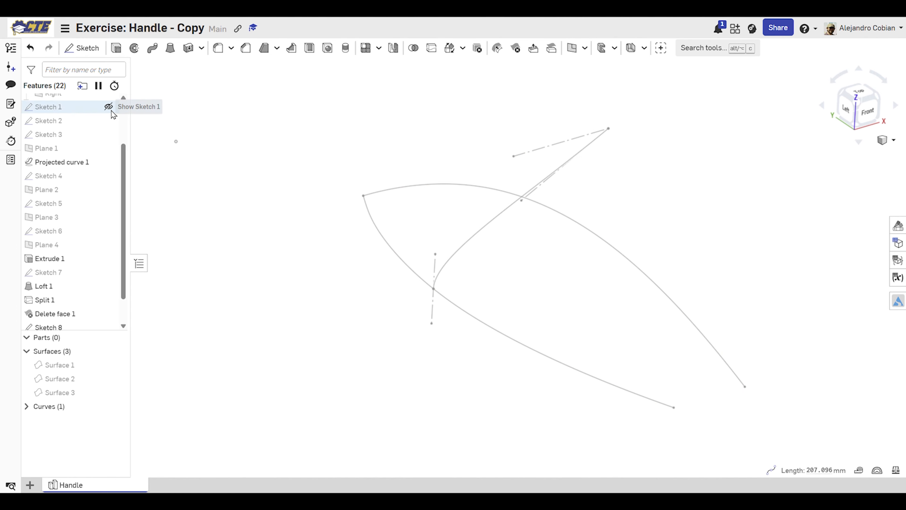
middle_click_drag(402, 284, 329, 234)
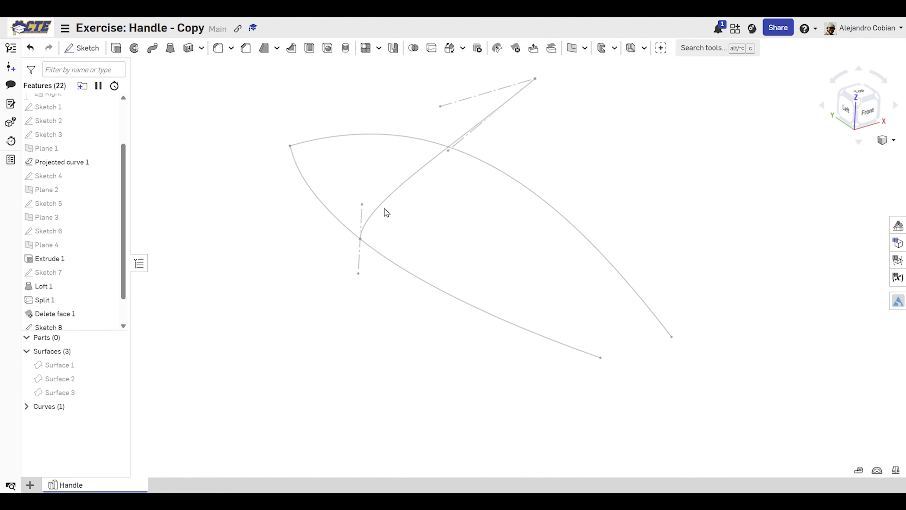
left_click(117, 365)
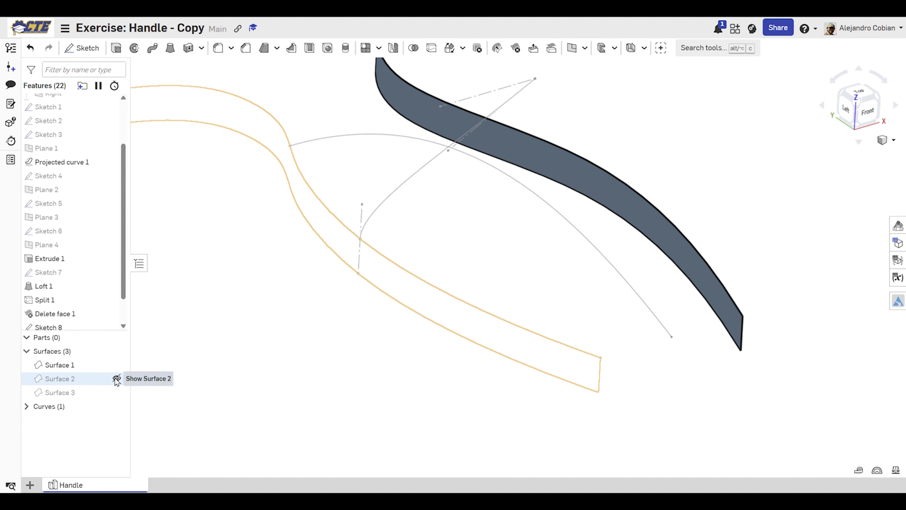
left_click(117, 379)
left_click(118, 392)
middle_click_drag(232, 299, 215, 367)
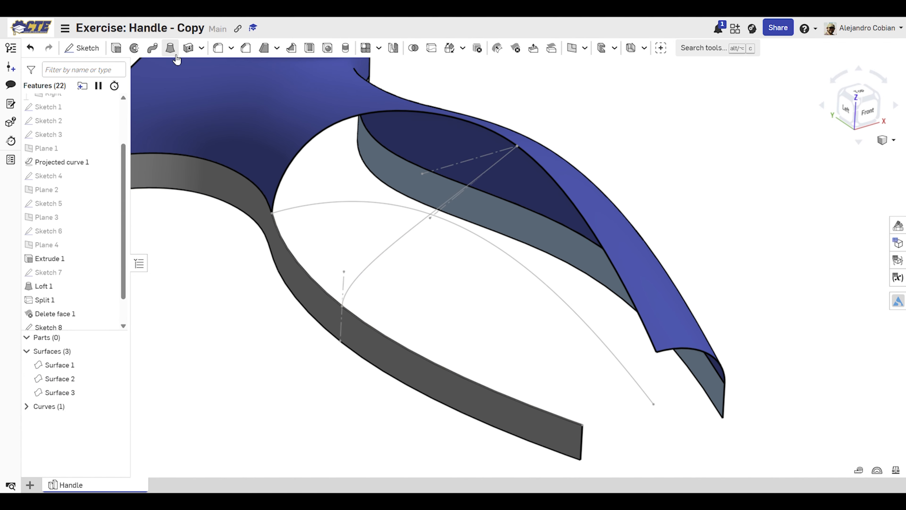
- Start a surface loft, hide Surface 2, and select the Split 1 edge and the "not instructions" sketch curve as profiles
left_click(170, 48)
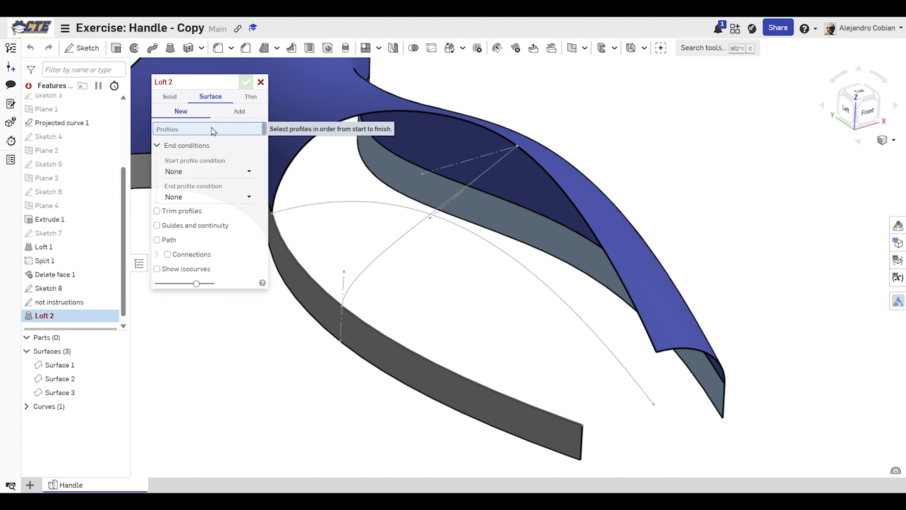
left_click(117, 378)
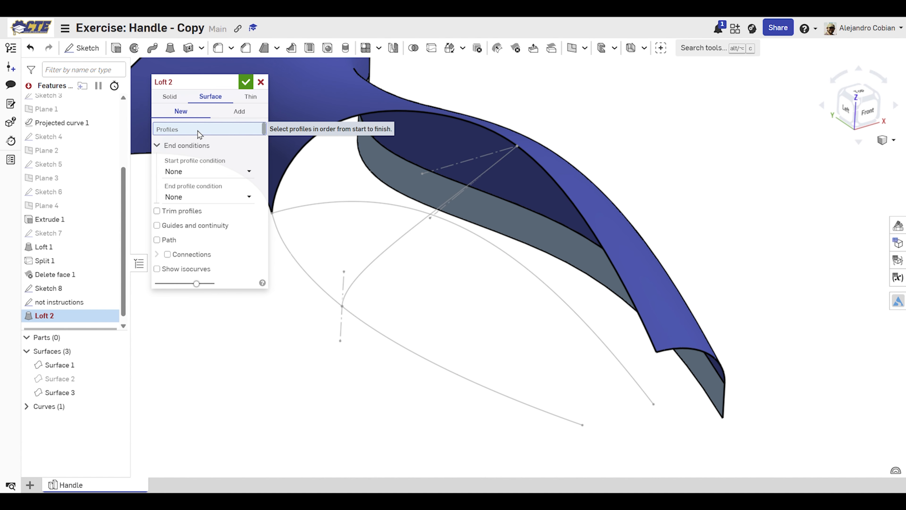
left_click(396, 110)
left_click(297, 266)
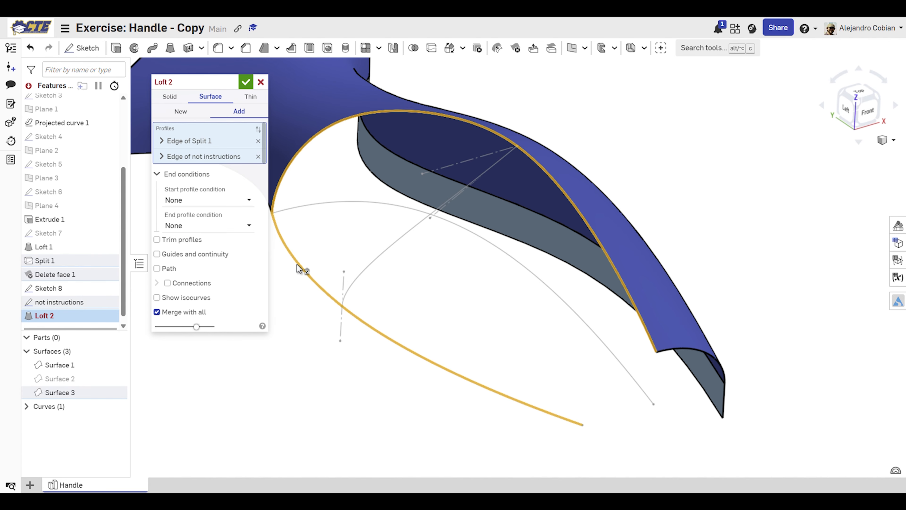
- Set the loft's end profile condition to Match tangent, show Surface 2, and select its Extrude 1 face as the adjacent face
middle_click_drag(298, 318, 309, 276)
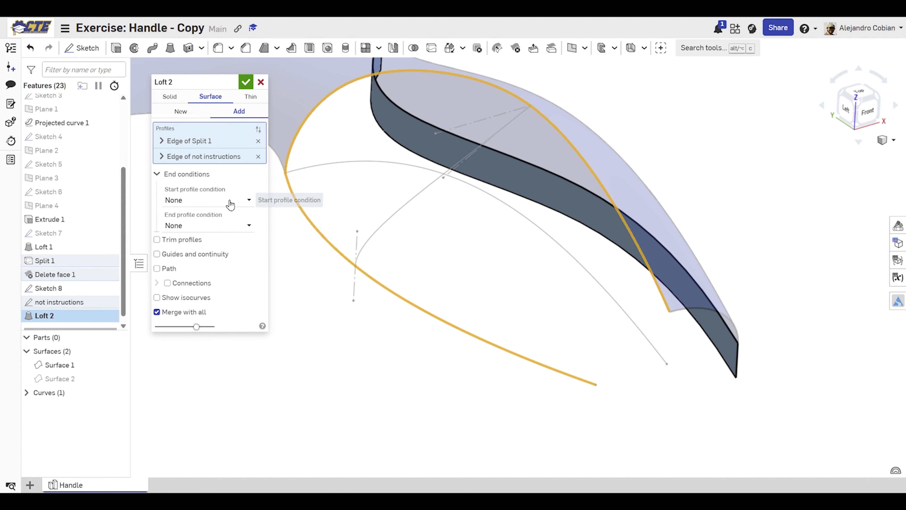
left_click(243, 226)
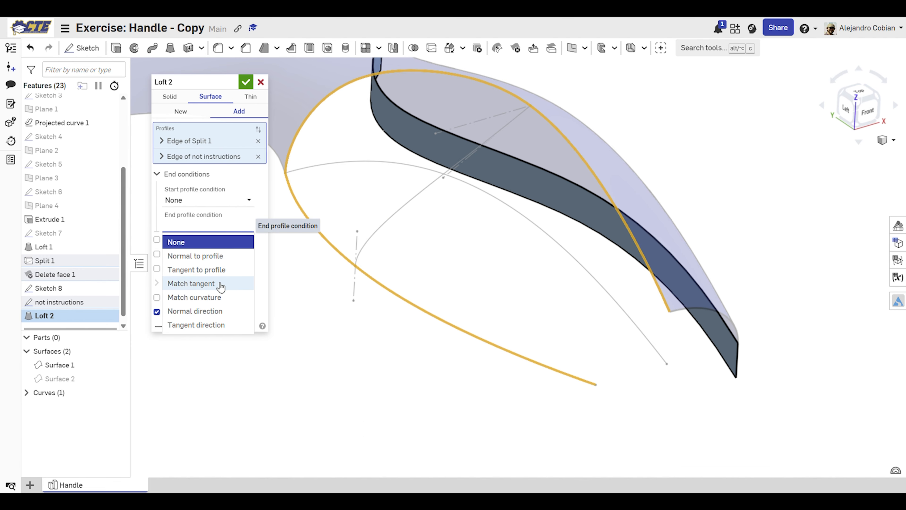
left_click(221, 286)
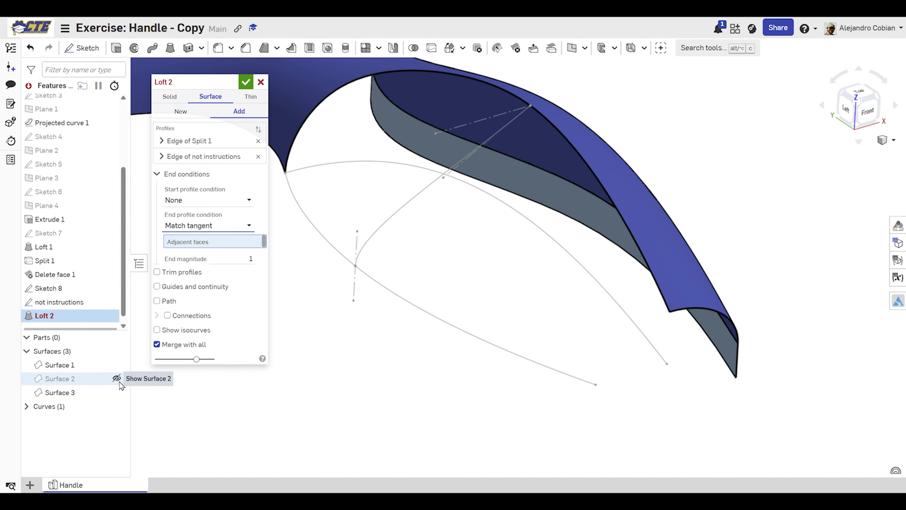
left_click(117, 378)
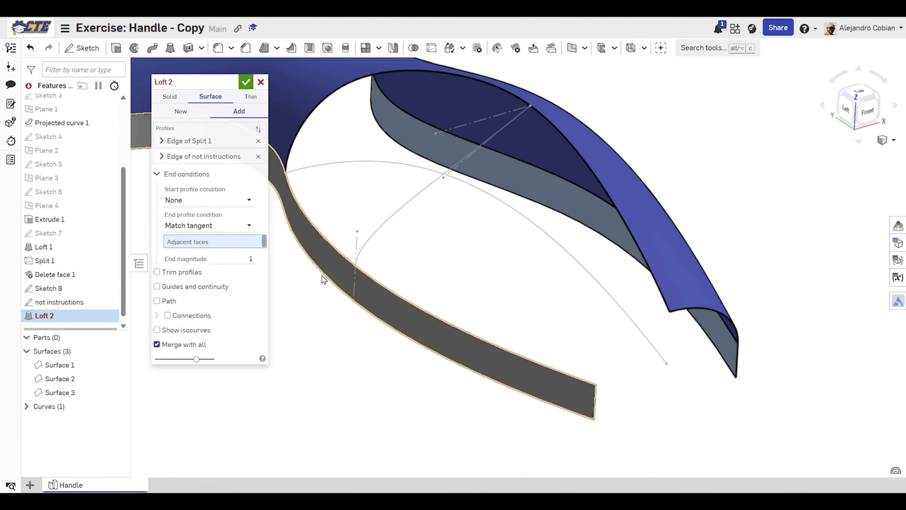
left_click(332, 287)
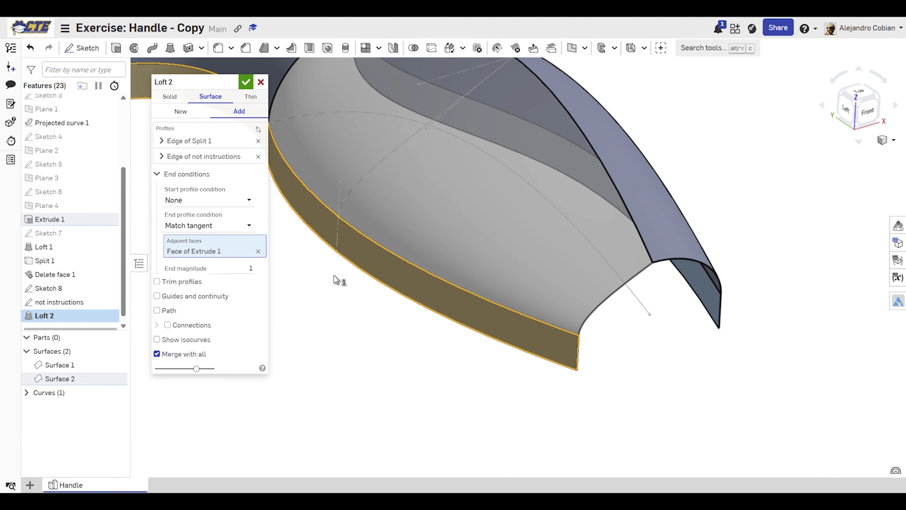
- Enable Guides and continuity for the loft and select the Sketch 8 curve as the guide
left_click(189, 296)
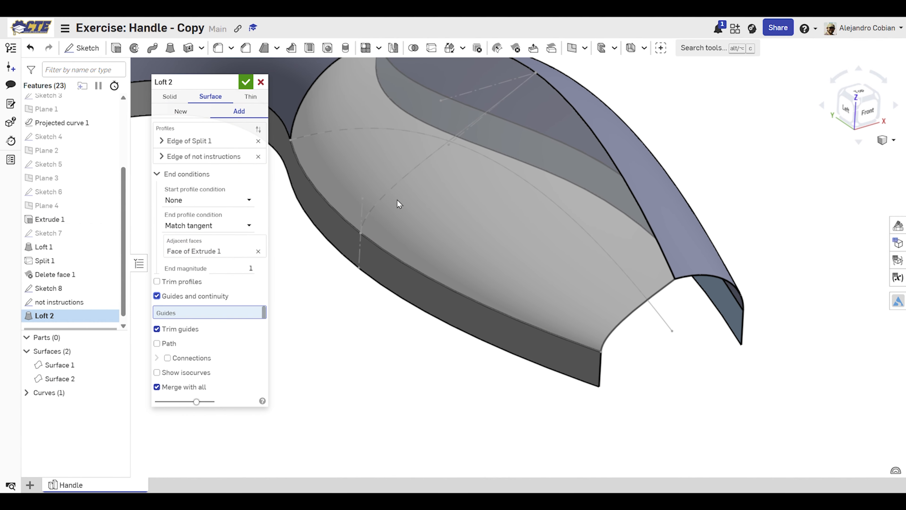
left_click(429, 165)
middle_click_drag(455, 186, 456, 245)
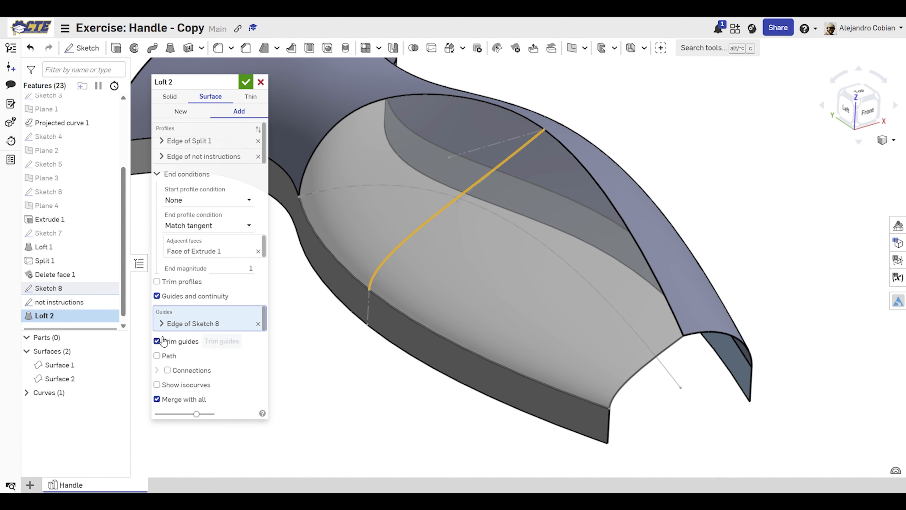
- Turn off Trim guides, set the loft to create a new surface, and accept it
left_click(157, 341)
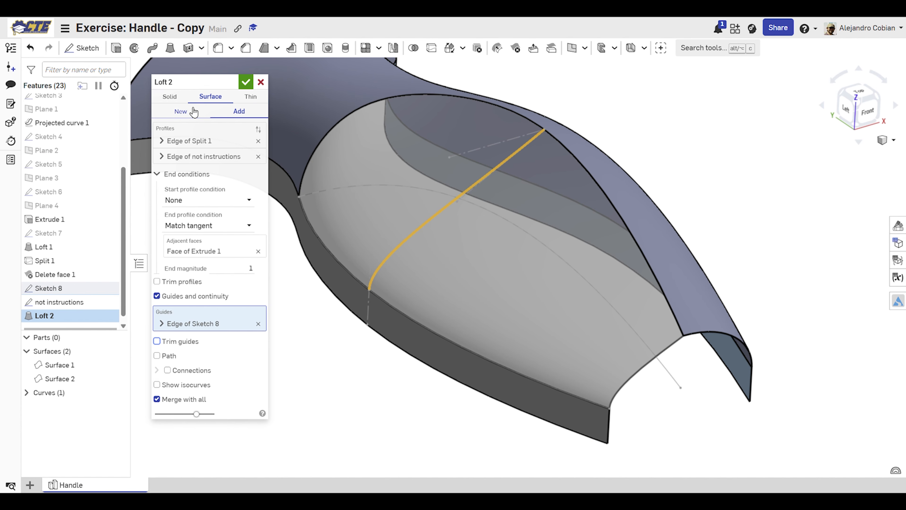
left_click(193, 112)
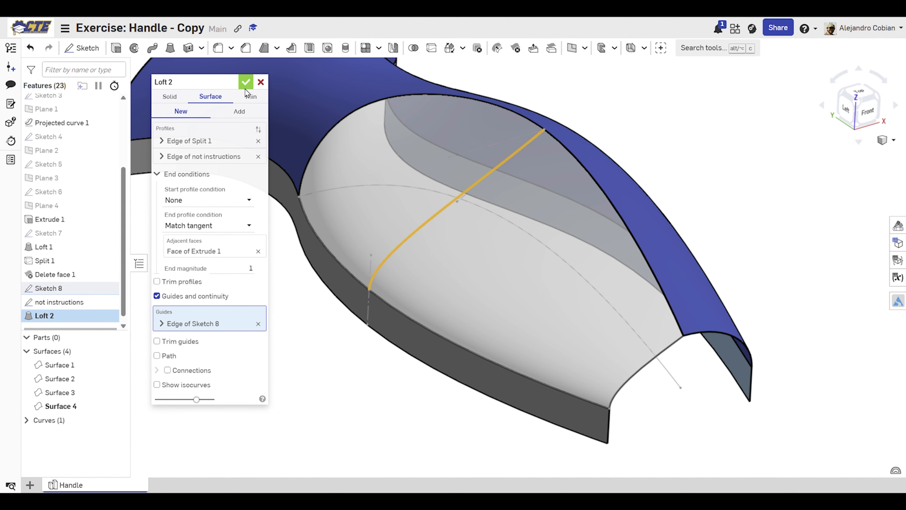
left_click(246, 83)
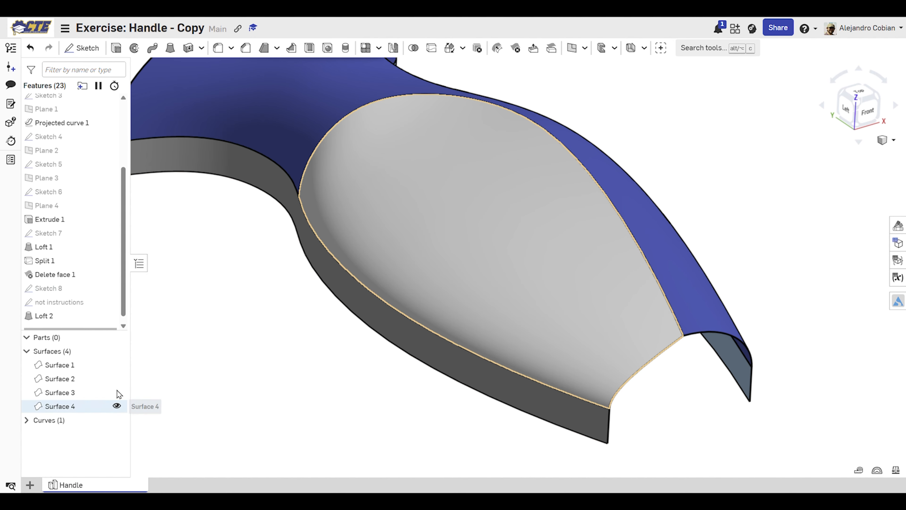
- Consult Step 10 of the Handle exercise in the course page, and start a new sketch on the Top plane in Onshape
key("ctrl+Tab")
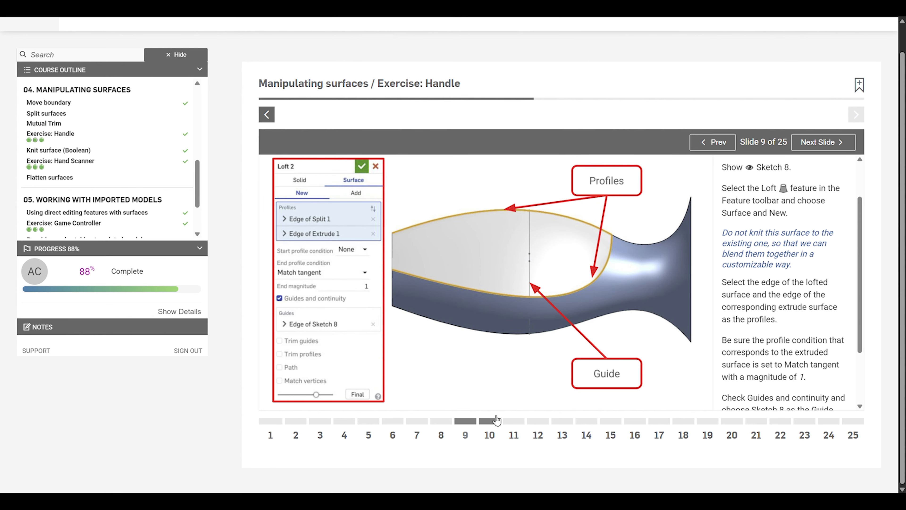
left_click(496, 420)
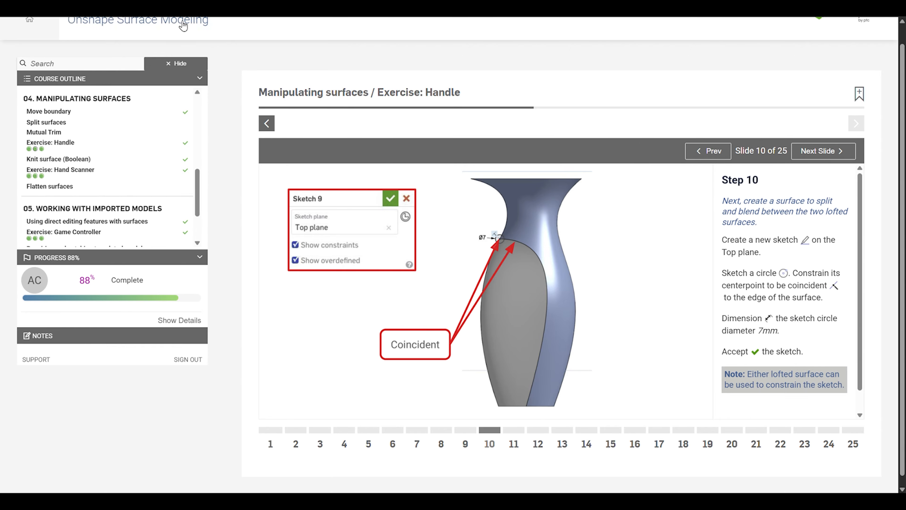
key("ctrl+Tab")
key("shift+s")
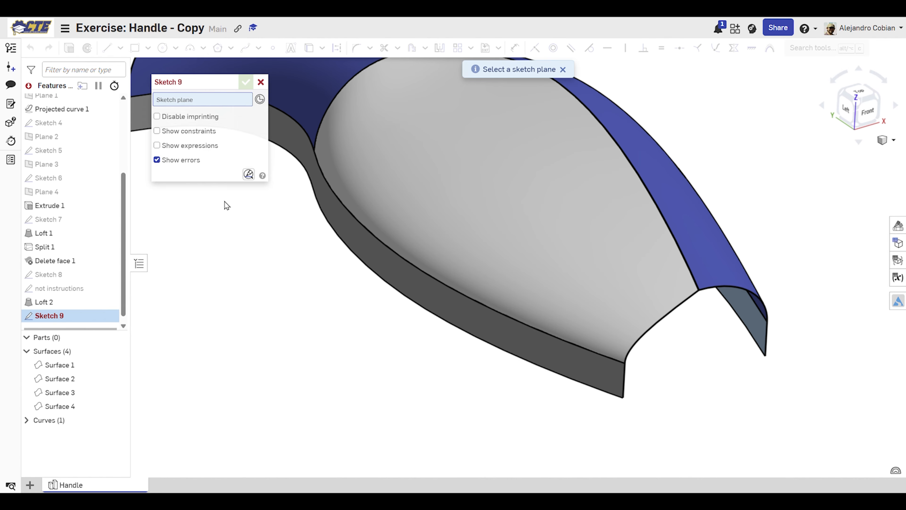
middle_click_drag(225, 201, 234, 240)
scroll(137, 222, "up", 1)
scroll(110, 189, "up", 4)
left_click(79, 128)
middle_click_drag(285, 214, 289, 289)
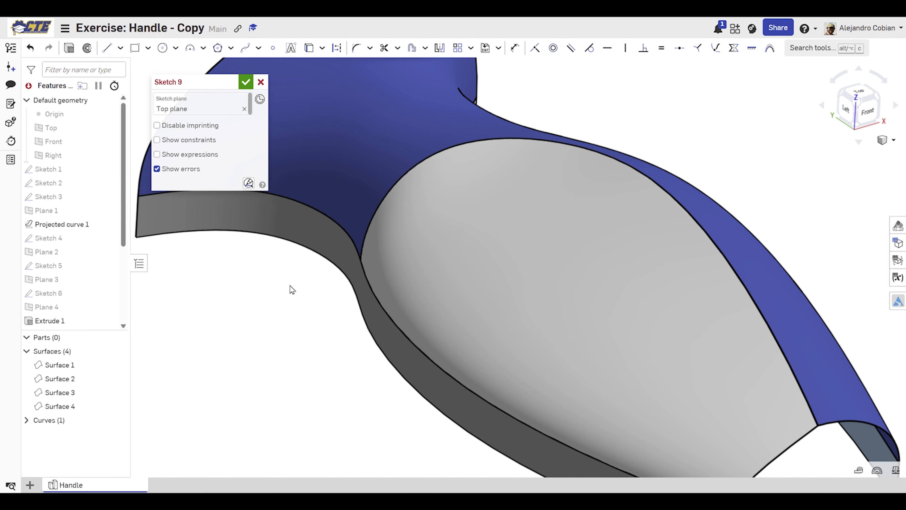
- Sketch a small circle centred on the corner where the two lofted surfaces and the extruded wall meet
key("c")
right_click_drag(338, 274, 336, 295)
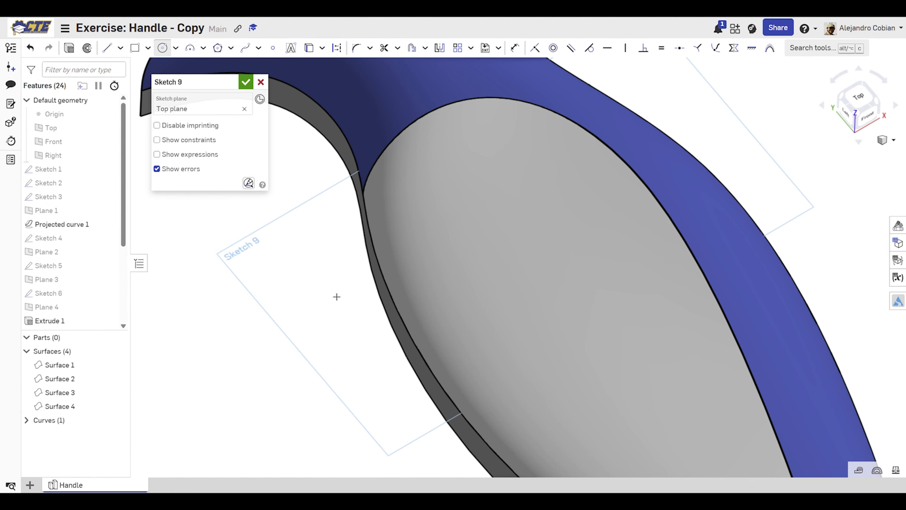
left_click(375, 193)
- Dimension the circle's diameter to 7 mm and accept the sketch
key("d")
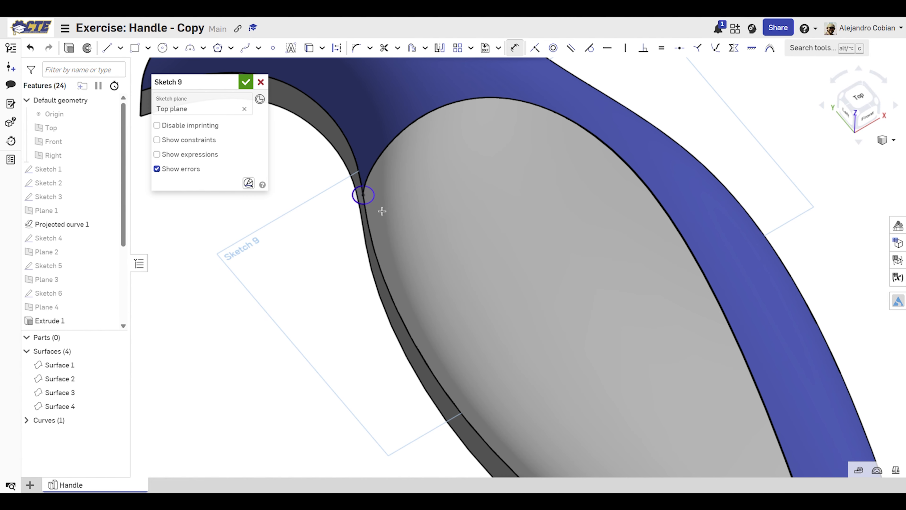
left_click(373, 200)
left_click(412, 224)
type("7")
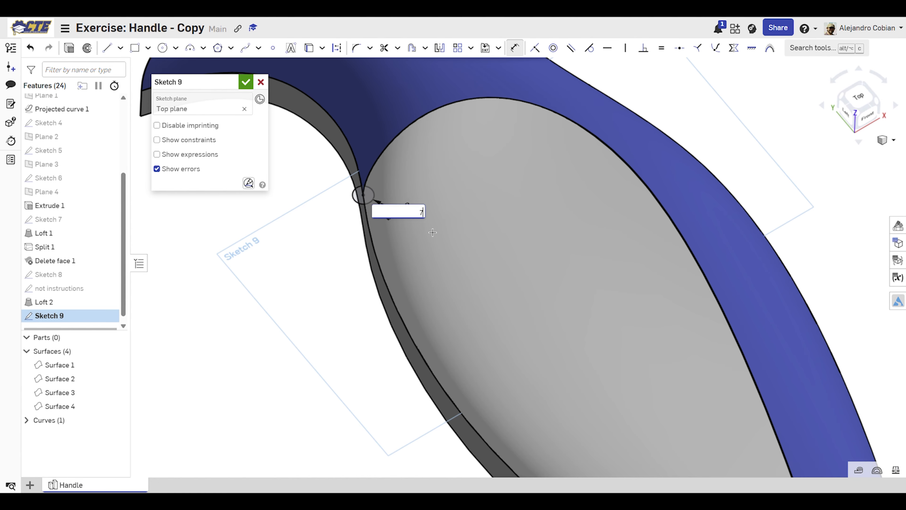
key("Return")
left_click(246, 82)
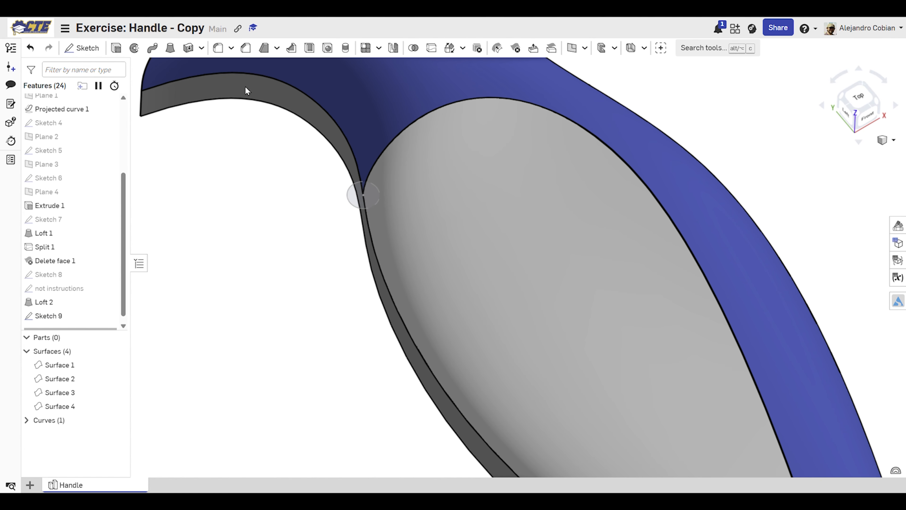
- Consult Step 11 of the exercise in the course page, and start a new surface sweep in Onshape with the Sketch 9 circle as profile
key("alt+Tab")
left_click(517, 430)
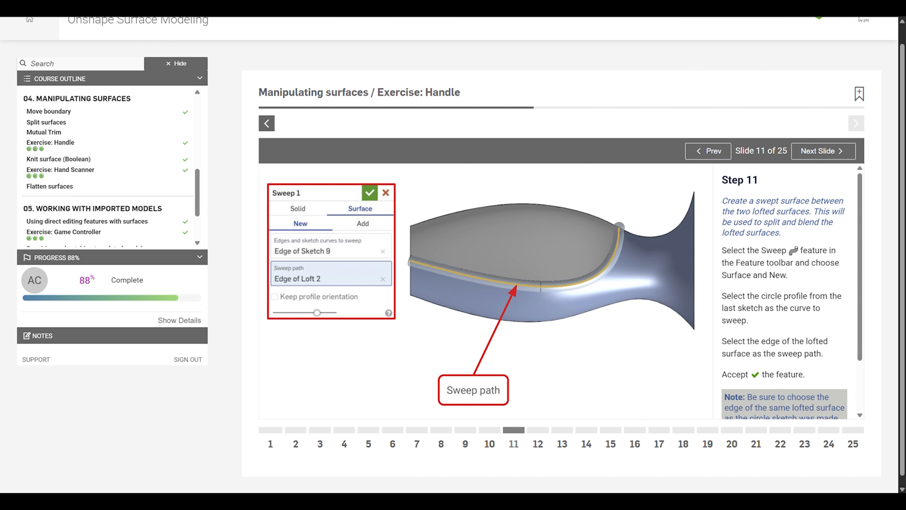
key("alt+Tab")
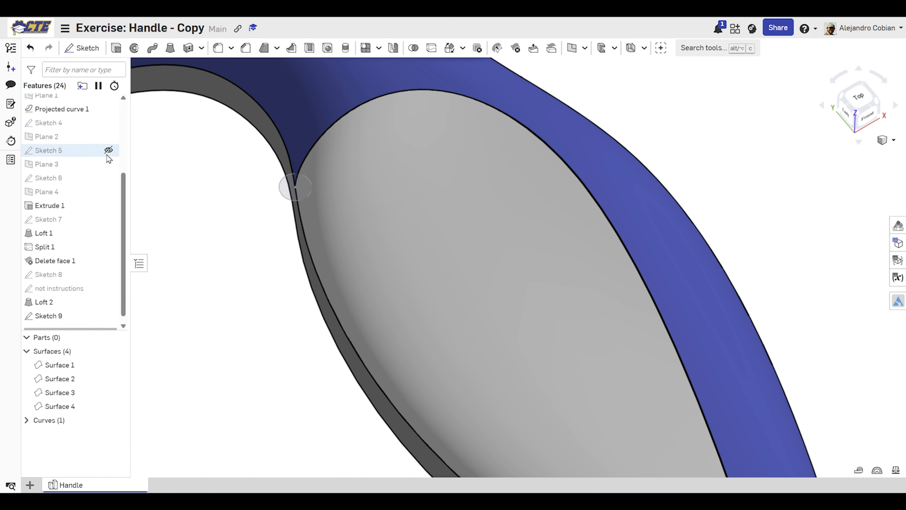
left_click(152, 48)
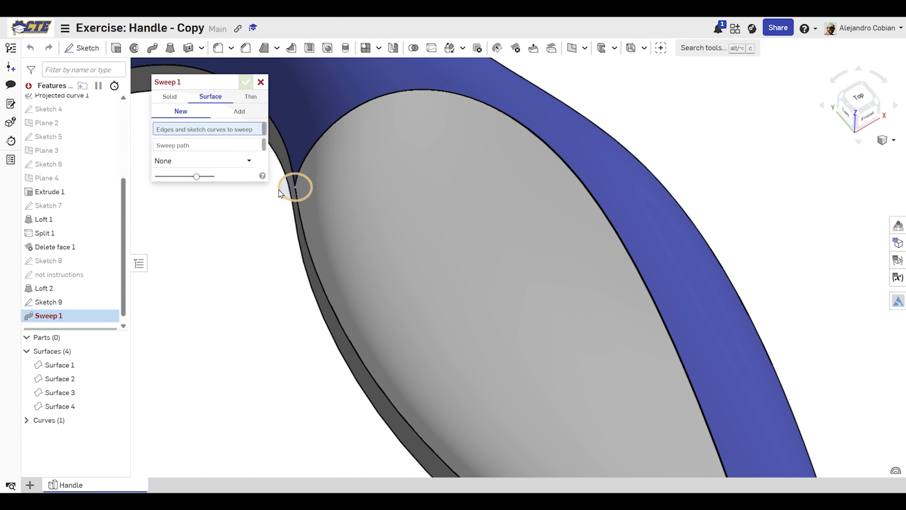
left_click(295, 185)
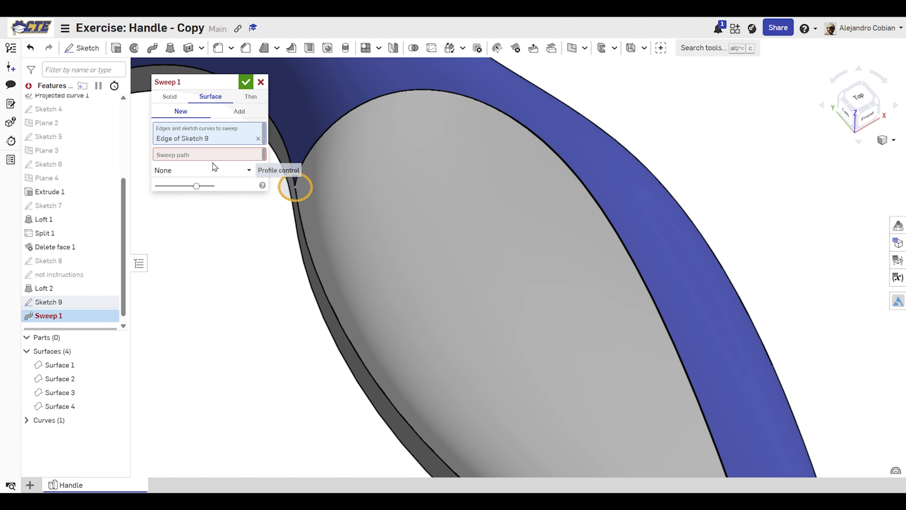
- Use the Split 1 edge between the two lofted surfaces as sweep path, inspect it by briefly hiding Surface 3, and accept the sweep
left_click(310, 150)
middle_click_drag(424, 247, 406, 146)
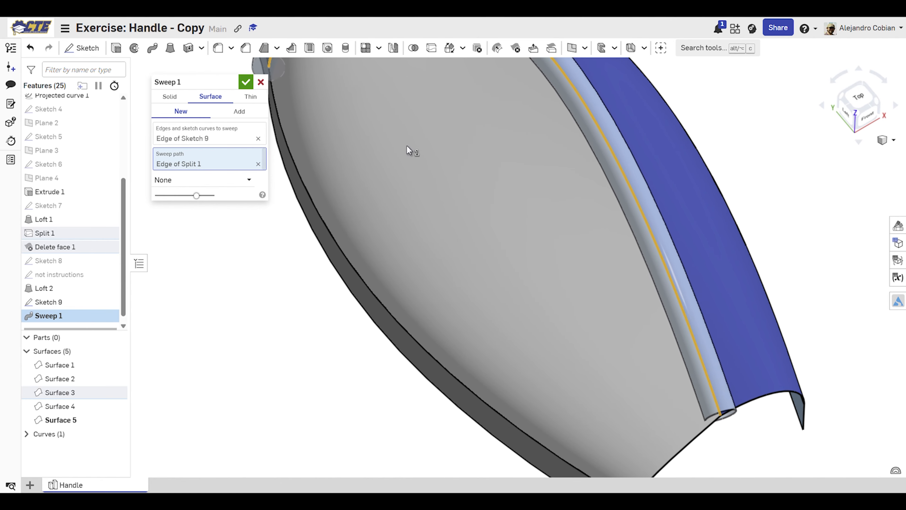
scroll(413, 156, "down", 3)
middle_click_drag(445, 211, 434, 229)
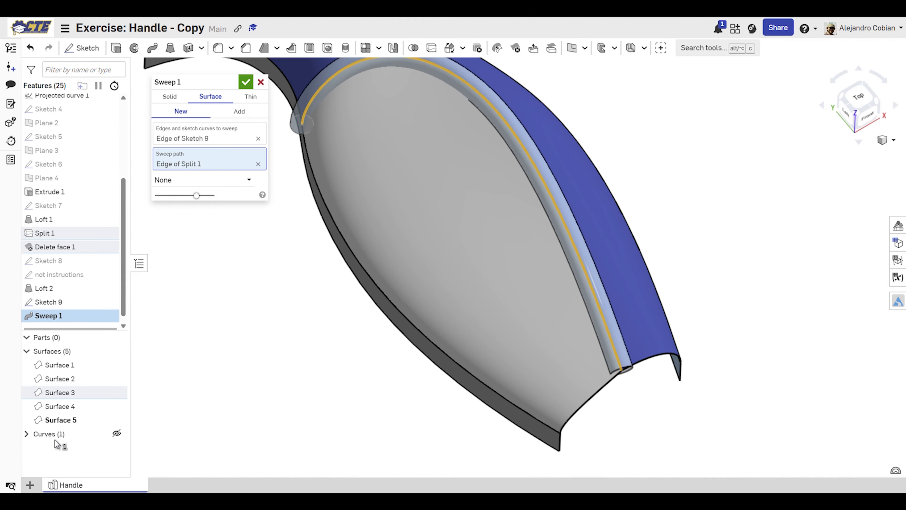
middle_click_drag(206, 294, 208, 312)
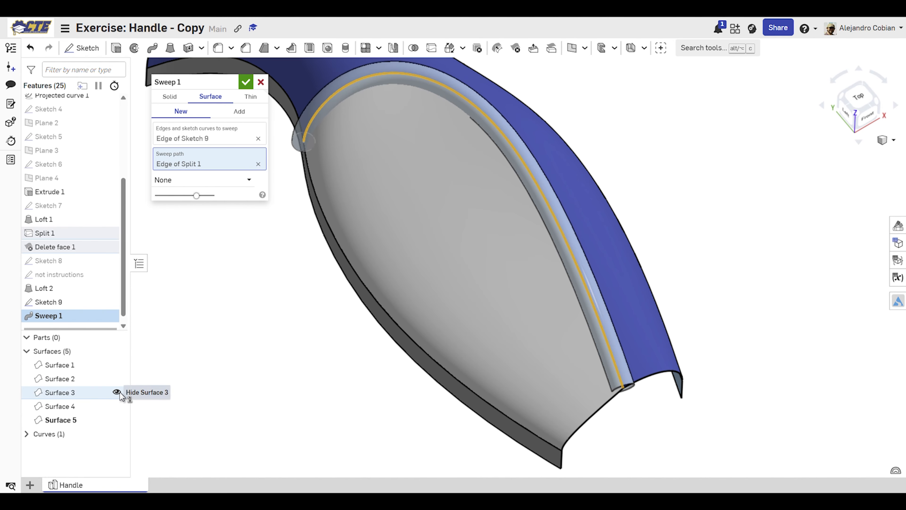
left_click(117, 392)
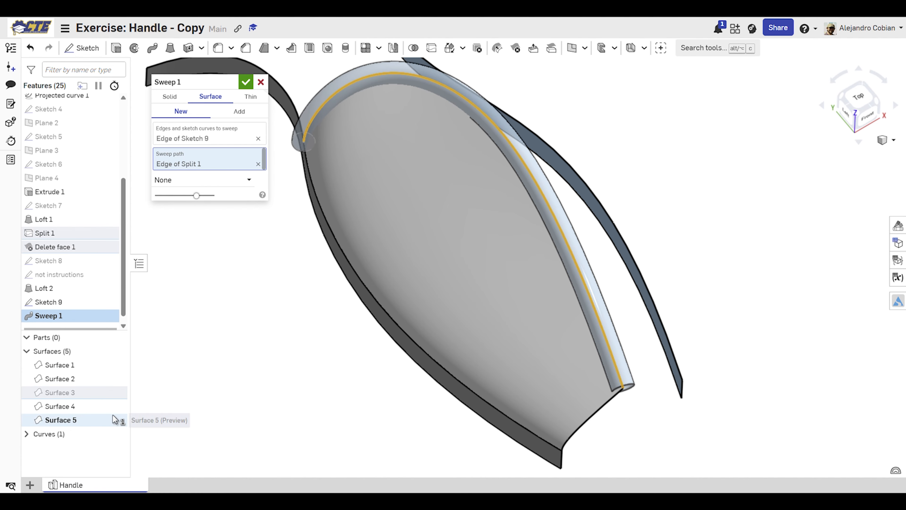
left_click(118, 392)
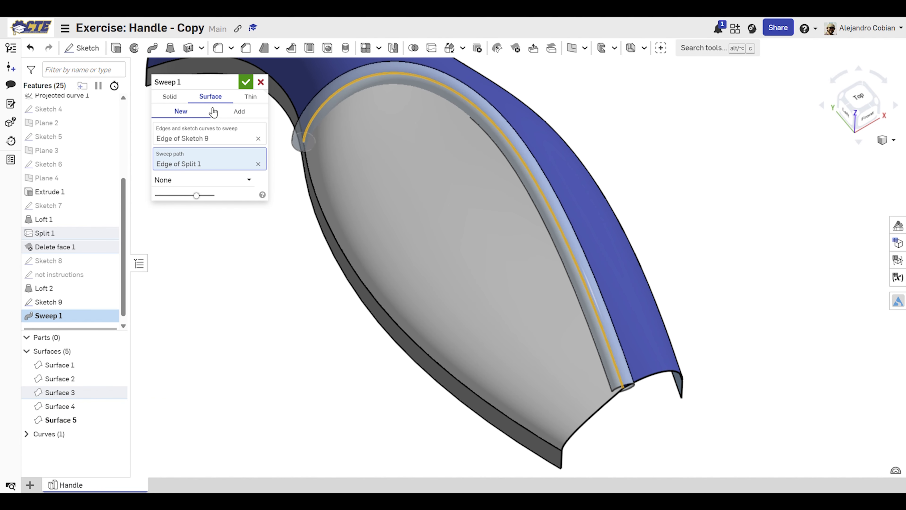
left_click(245, 82)
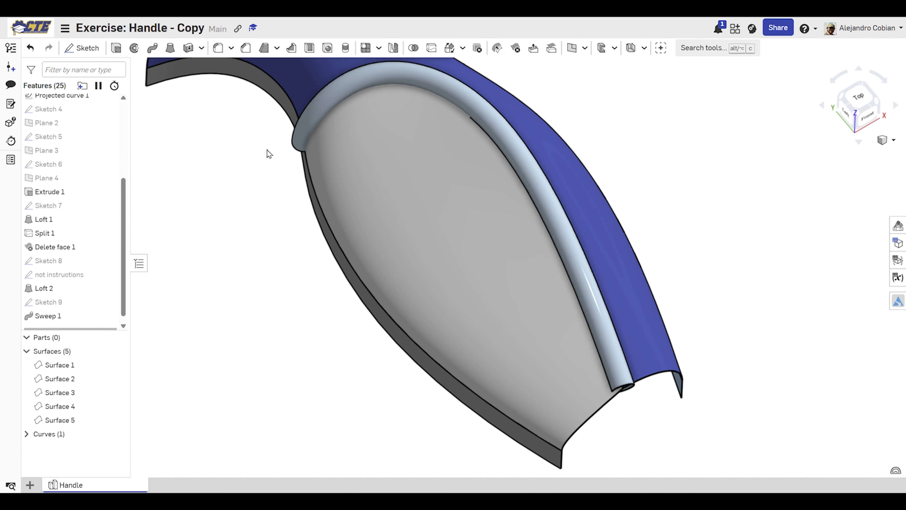
- Consult Step 12 of the course exercise and extend the swept tube's open end edge by 25 mm with a Blind Move boundary
right_click_drag(265, 152, 273, 134)
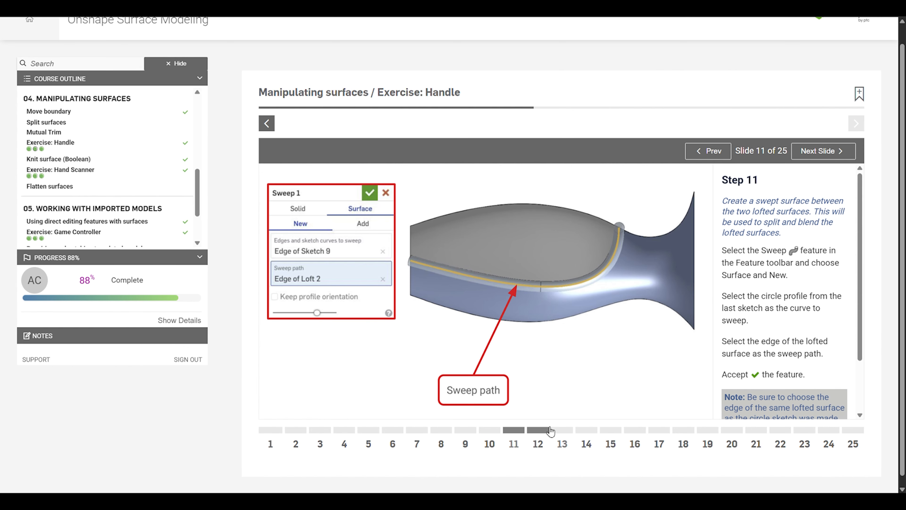
left_click(539, 431)
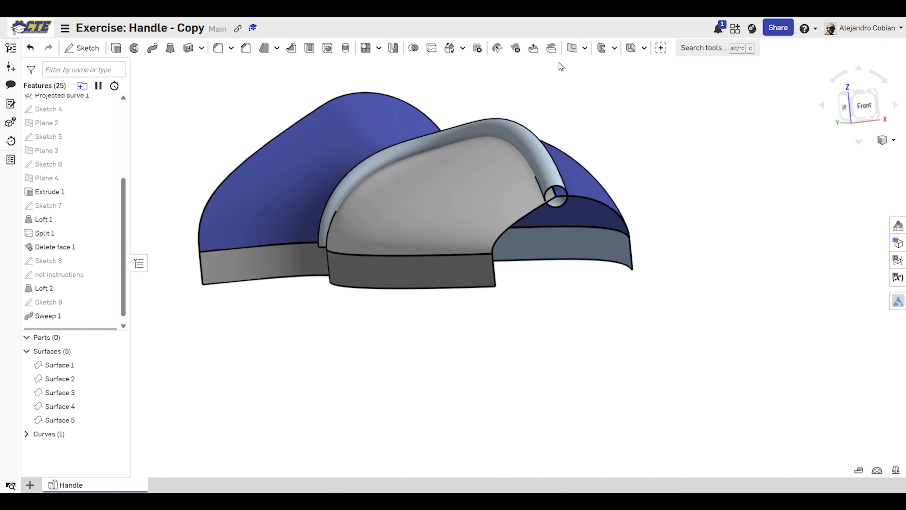
left_click(585, 50)
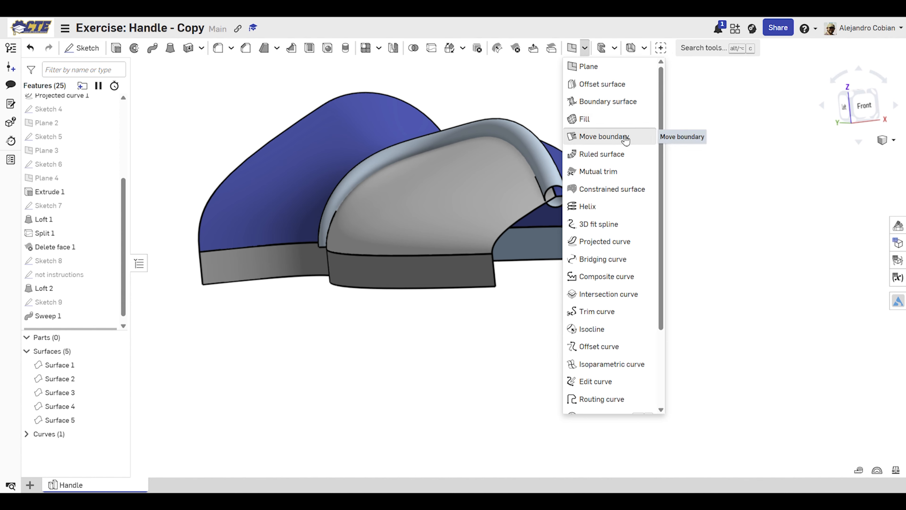
left_click(633, 137)
left_click(568, 209)
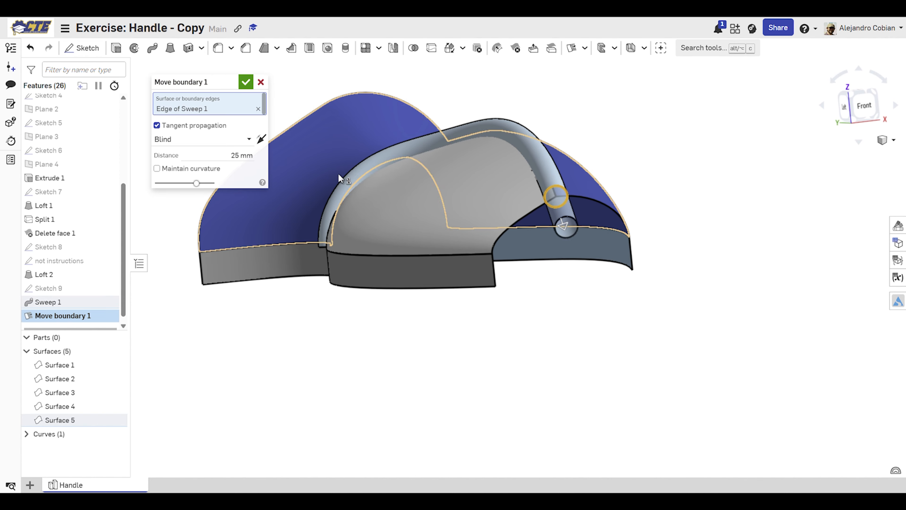
left_click(246, 82)
right_click_drag(403, 163, 405, 186)
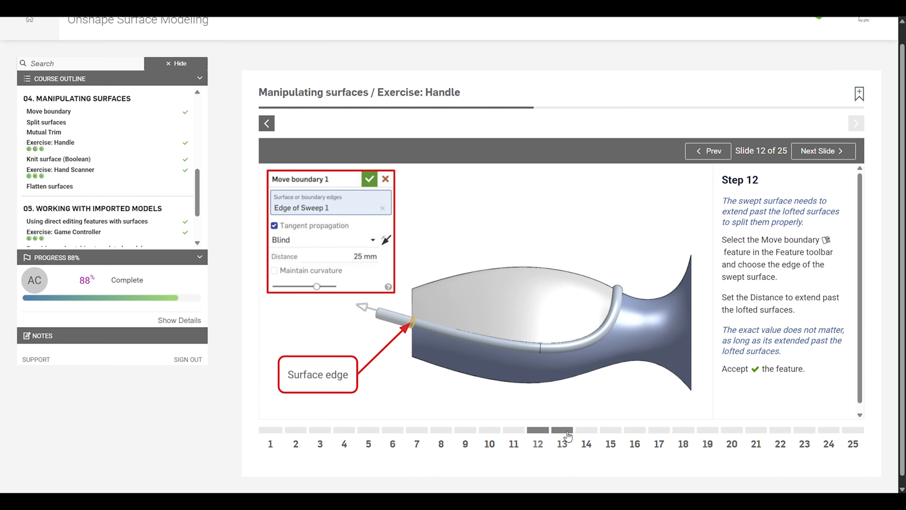
- Consult Step 13 and split the two lofted surfaces with the swept tube surface, keeping both sides but not the tool
left_click(567, 434)
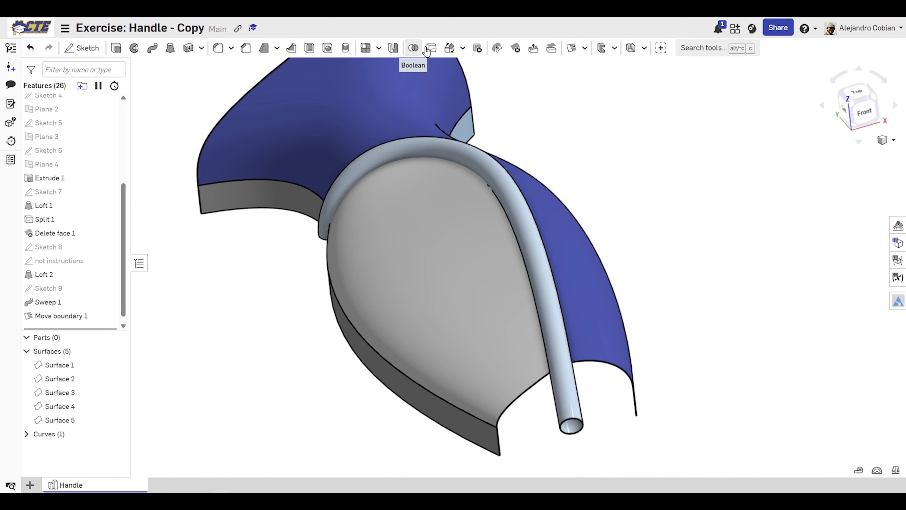
left_click(432, 47)
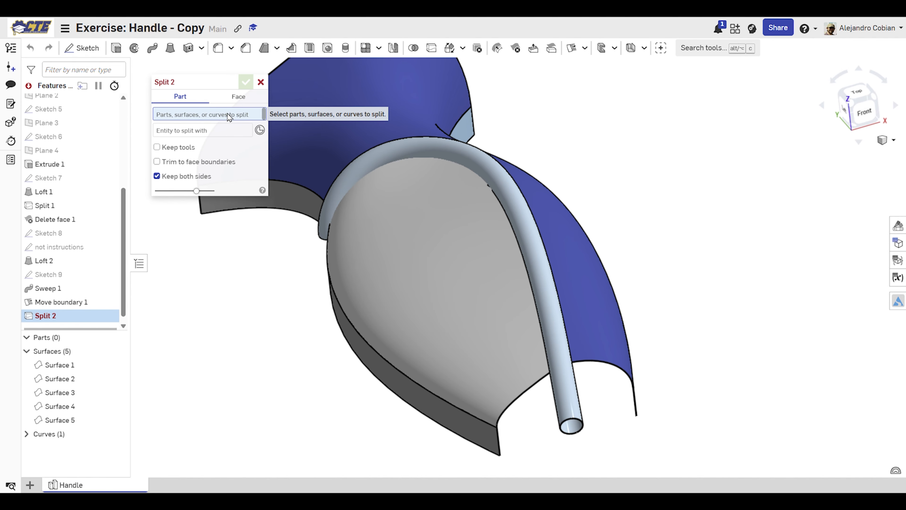
left_click(377, 208)
left_click(551, 253)
left_click(210, 150)
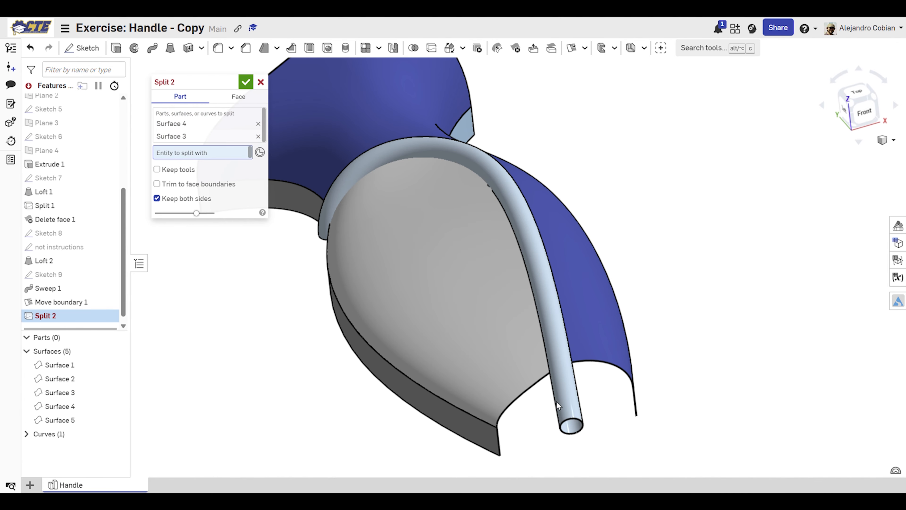
left_click(579, 426)
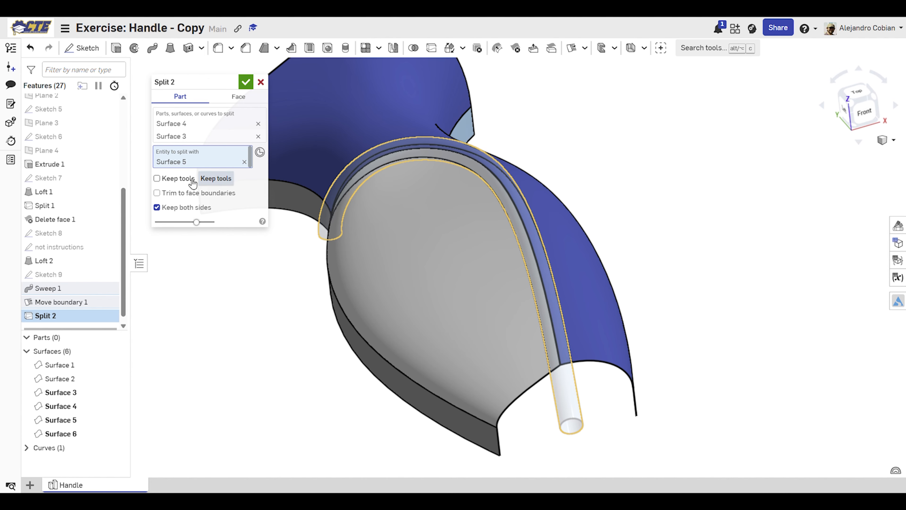
left_click(245, 82)
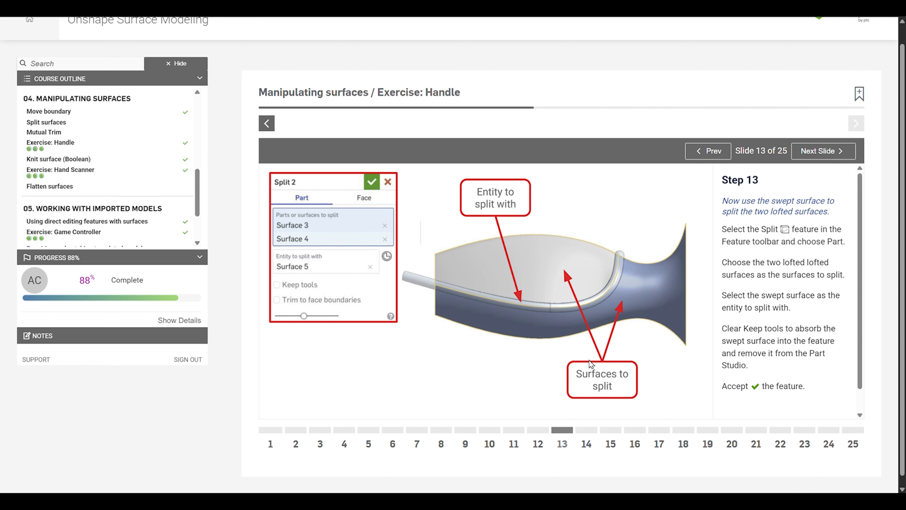
- Consult Step 14 and delete the two narrow split strips between the lofted surfaces with Delete part
left_click(586, 429)
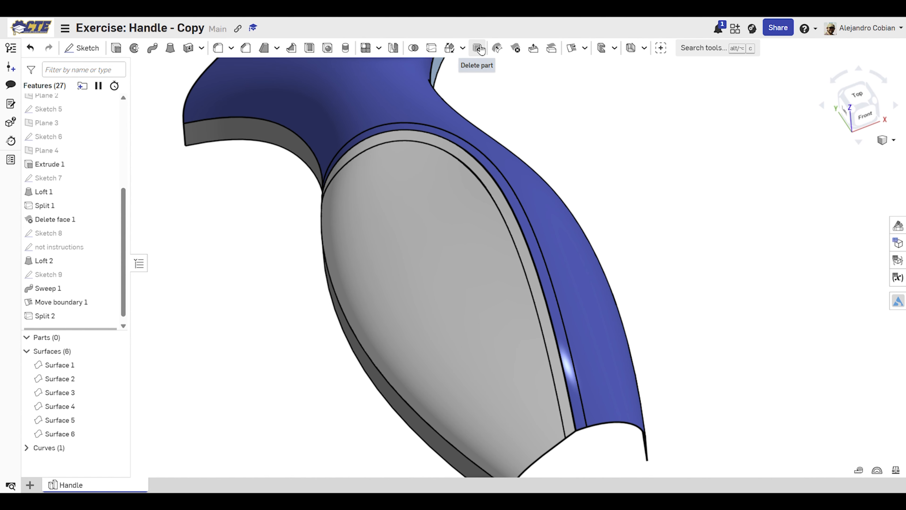
left_click(477, 48)
left_click(483, 188)
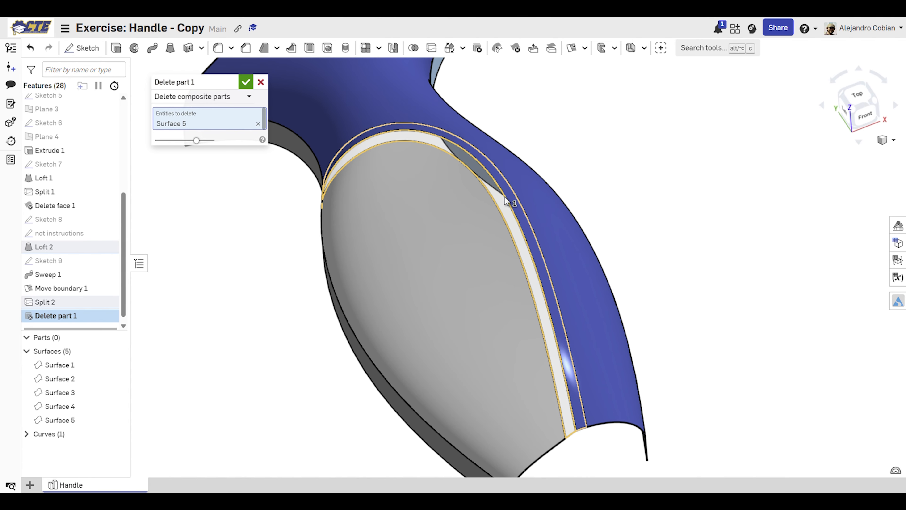
left_click(512, 205)
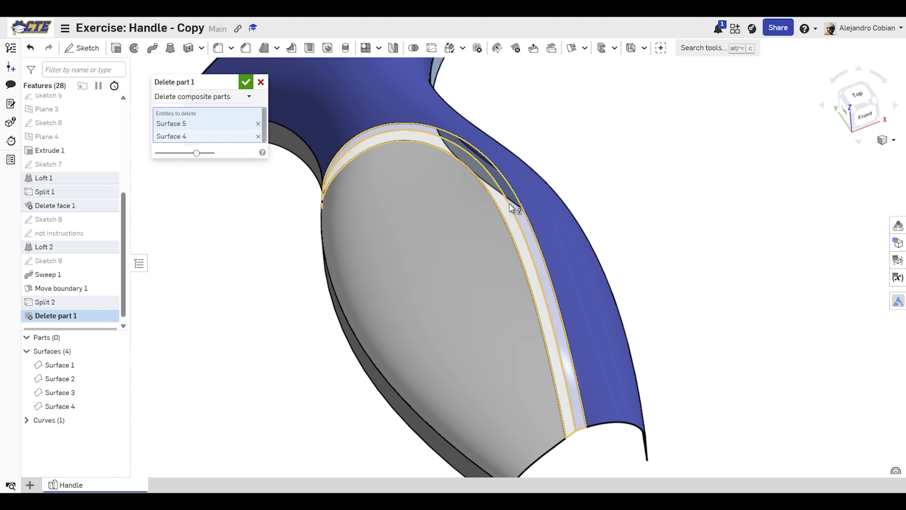
left_click(246, 82)
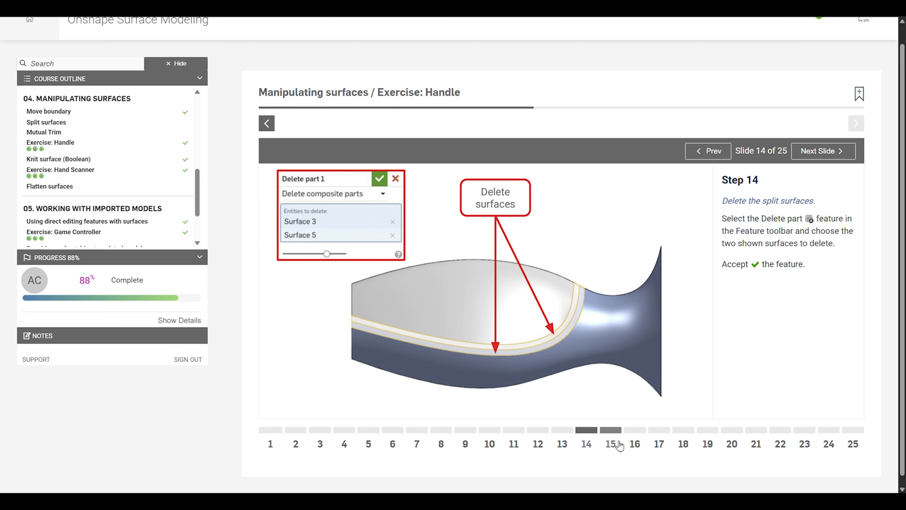
- Consult Step 15 and start a 3D fit spline between the two lofted surfaces' corner vertices at the gap's open handle end
left_click(618, 445)
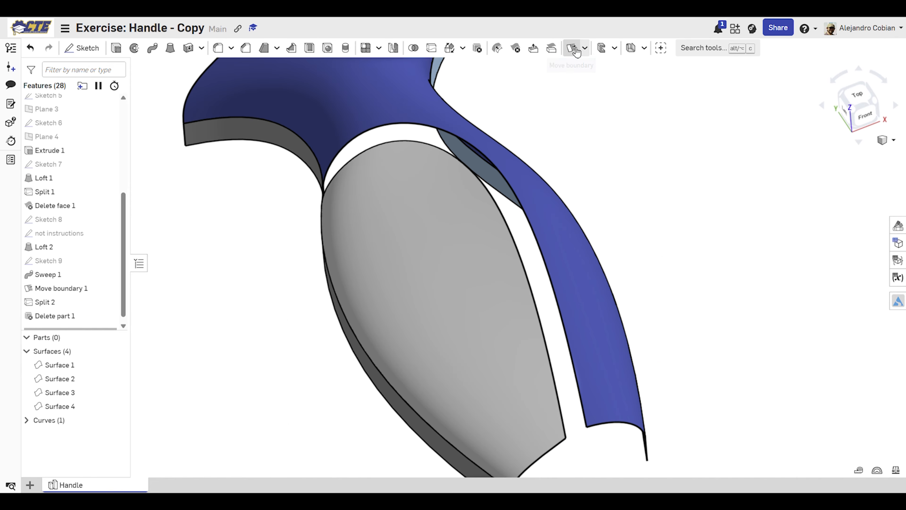
left_click(586, 49)
left_click(603, 224)
scroll(585, 432, "up", 5)
middle_click_drag(585, 432, 489, 214)
left_click(422, 235)
left_click(493, 197)
- Use the Loft 2 end edge as start direction with magnitude -1 and the Loft 1 end edge as end direction, and accept the spline
left_click(209, 170)
left_click(383, 267)
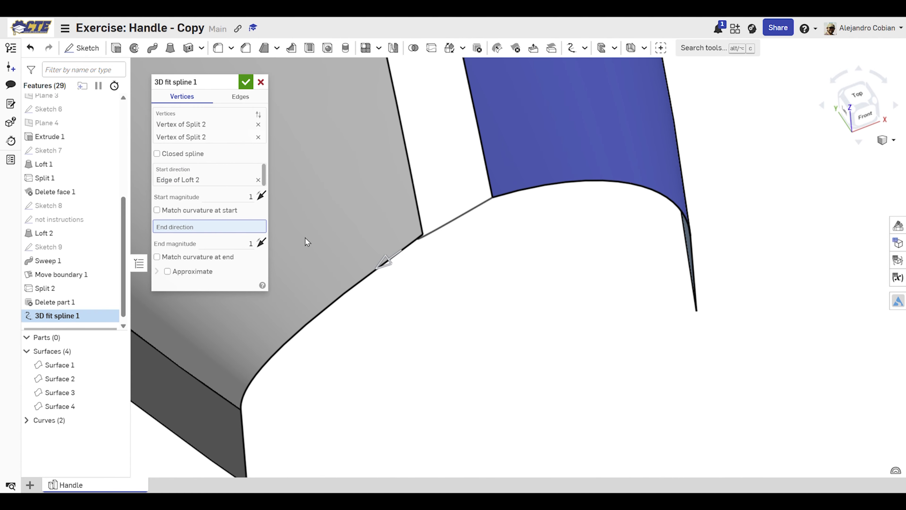
left_click(564, 184)
left_click(386, 260)
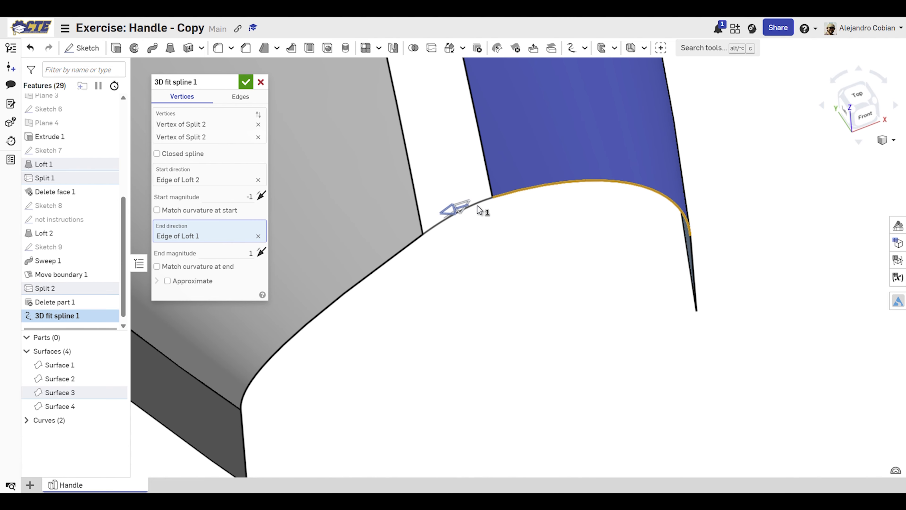
right_click_drag(409, 266, 417, 251)
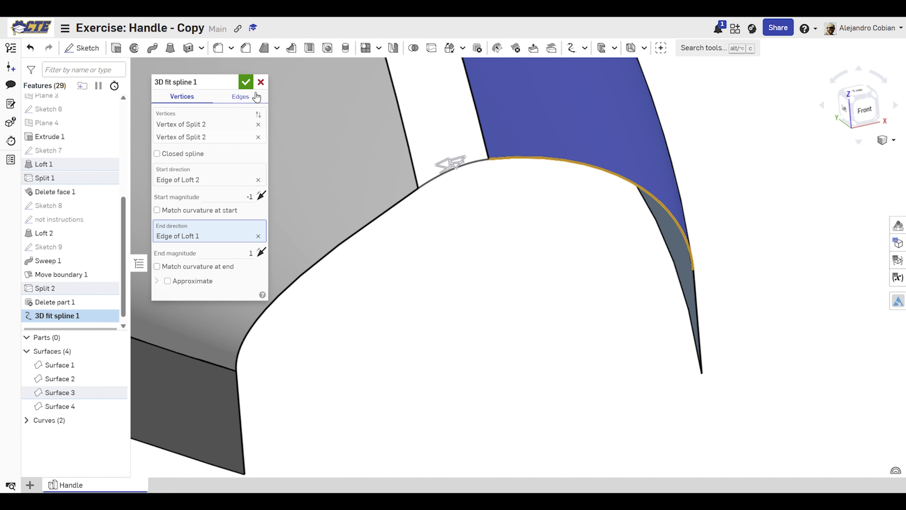
left_click(240, 81)
- Hide Surface 2 and start a second 3D fit spline between the two surface corner vertices at the gap's neck end
right_click_drag(269, 105, 498, 291)
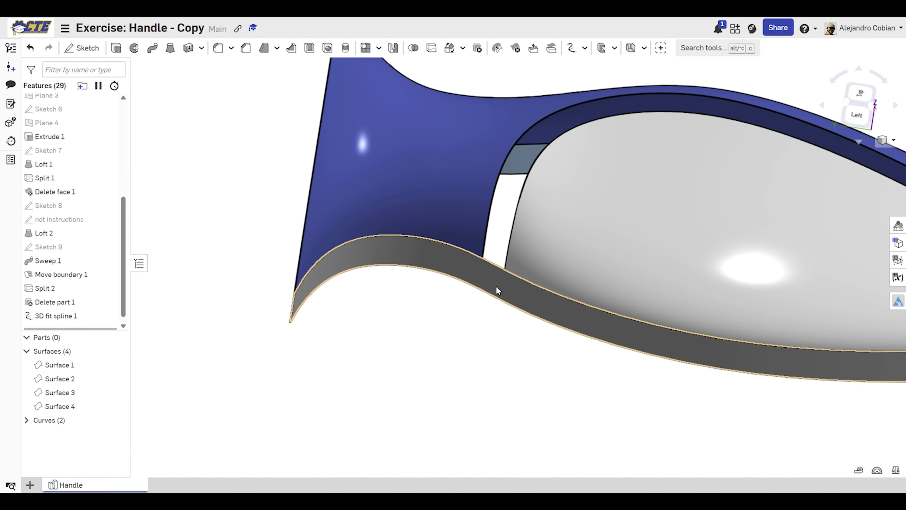
scroll(498, 291, "up", 5)
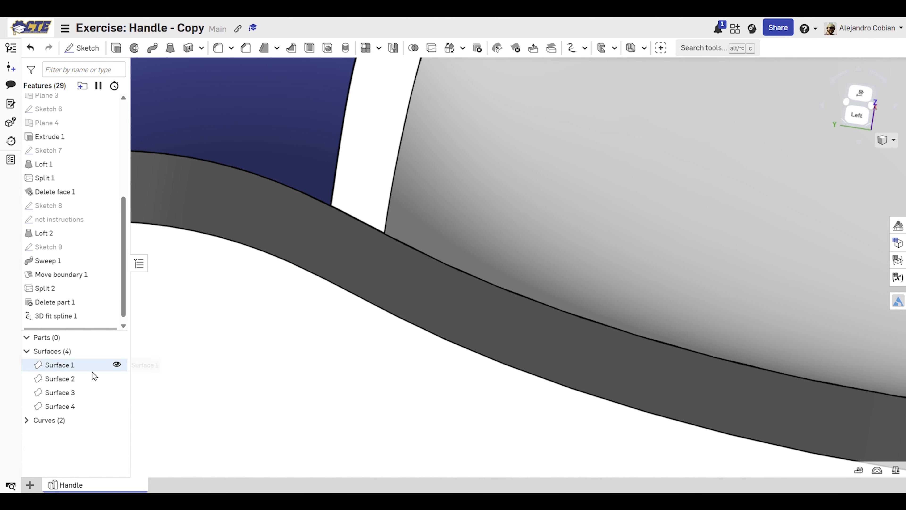
left_click(117, 378)
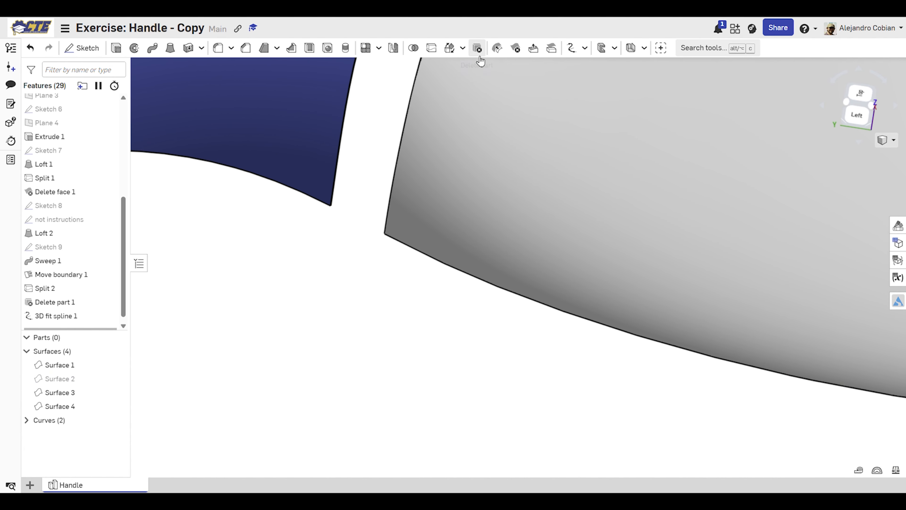
left_click(571, 47)
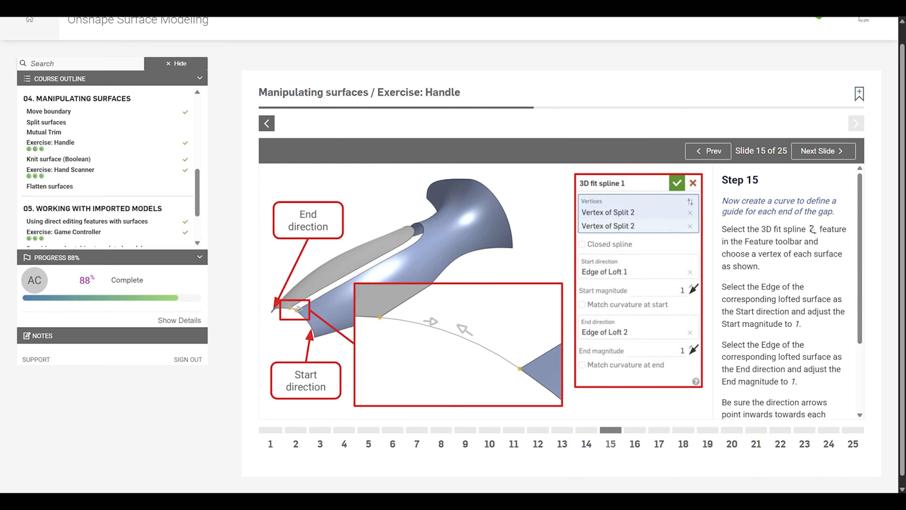
left_click(635, 430)
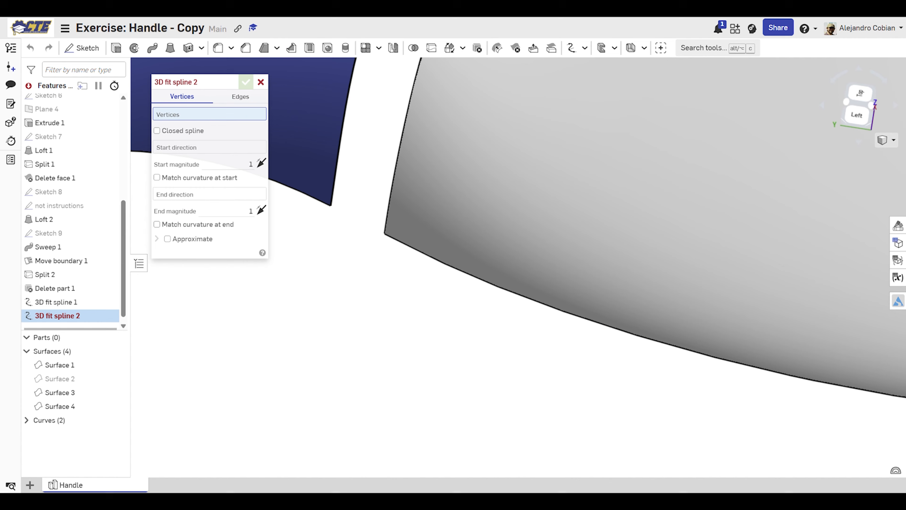
left_click(334, 208)
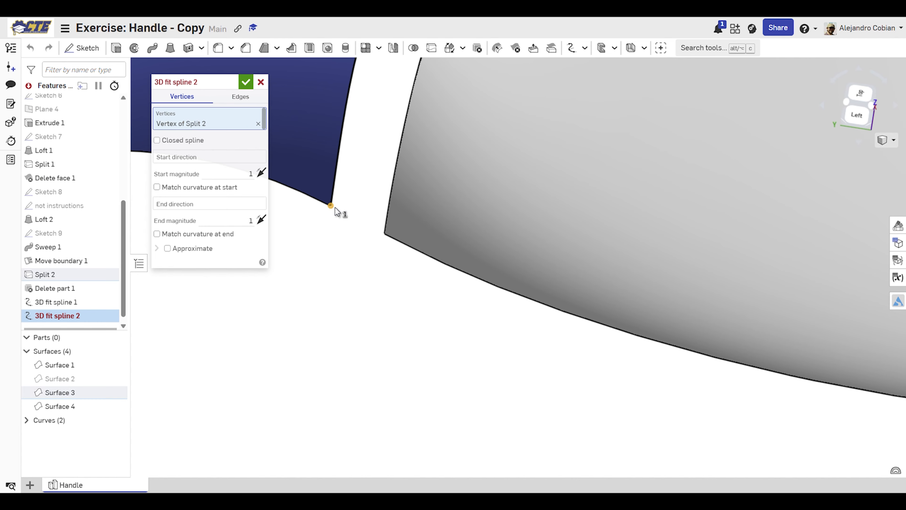
left_click(384, 236)
- Set the adjoining Loft 1 edge as start direction and the Loft 2 edge as end direction, and accept the second spline
left_click(212, 176)
left_click(300, 190)
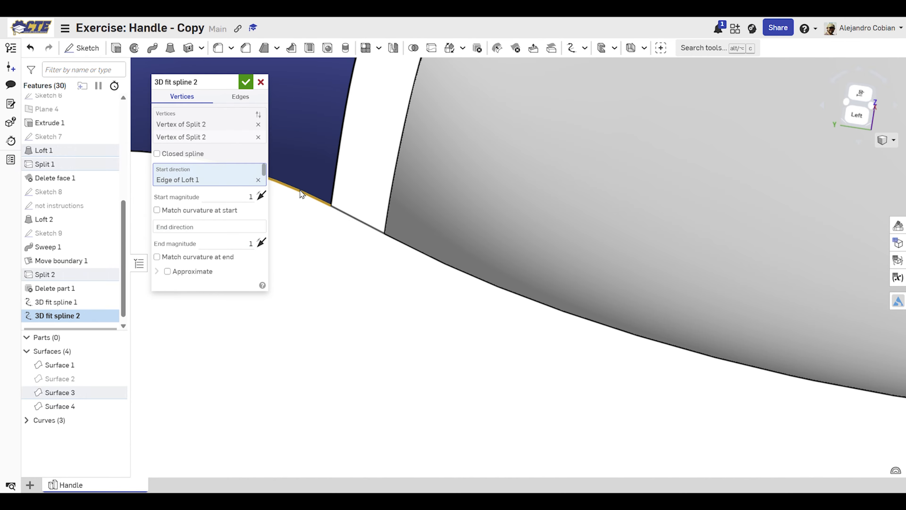
left_click(211, 225)
left_click(399, 245)
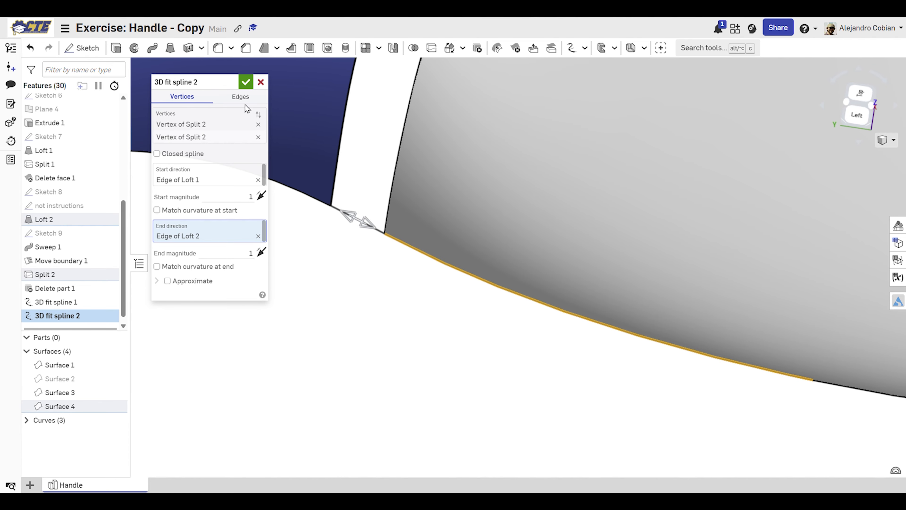
left_click(246, 83)
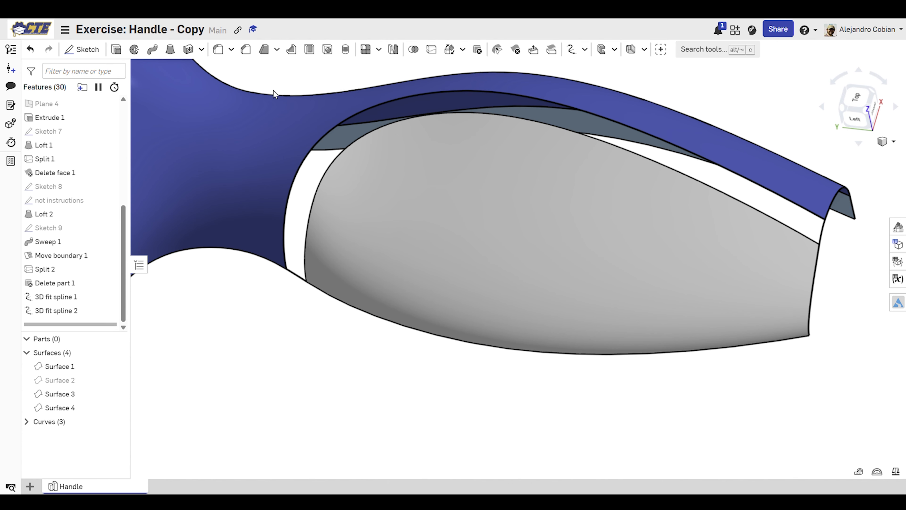
- Start a surface loft in Add mode using the two long Split 2 edges on either side of the gap as profiles
left_click(171, 50)
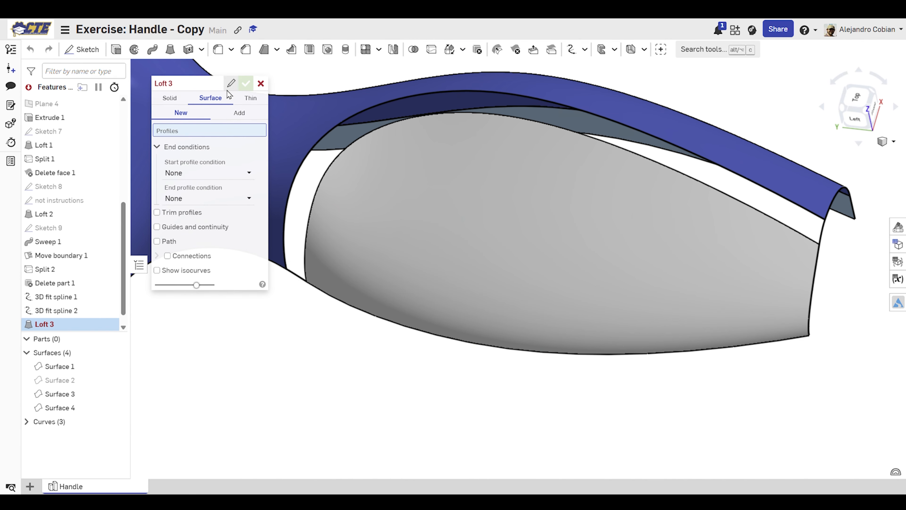
left_click(239, 113)
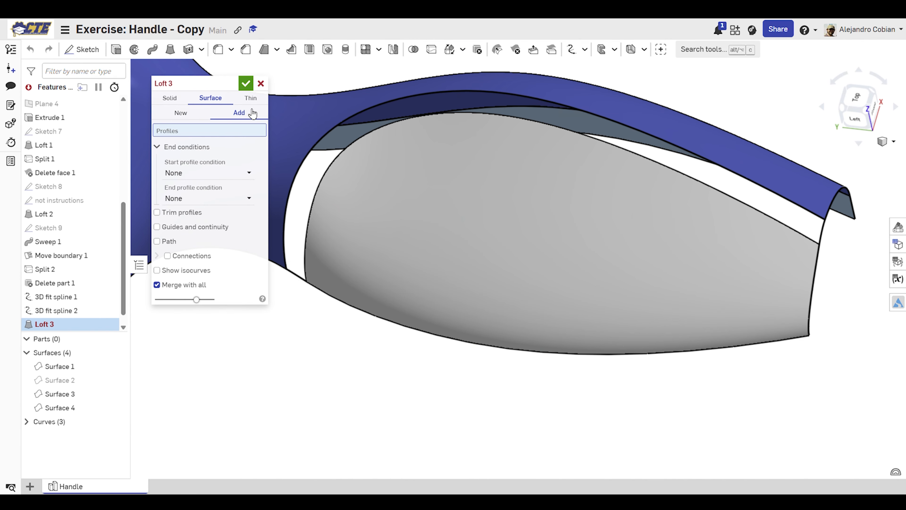
left_click(353, 121)
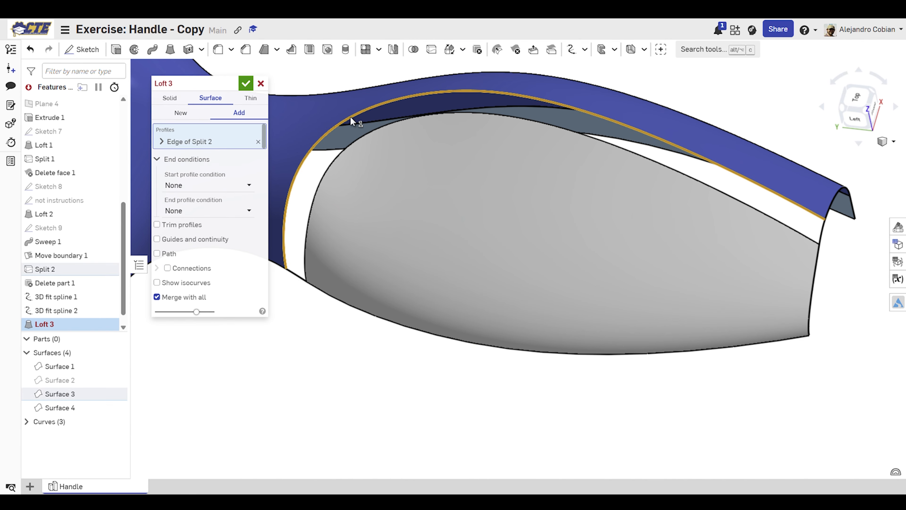
left_click(385, 131)
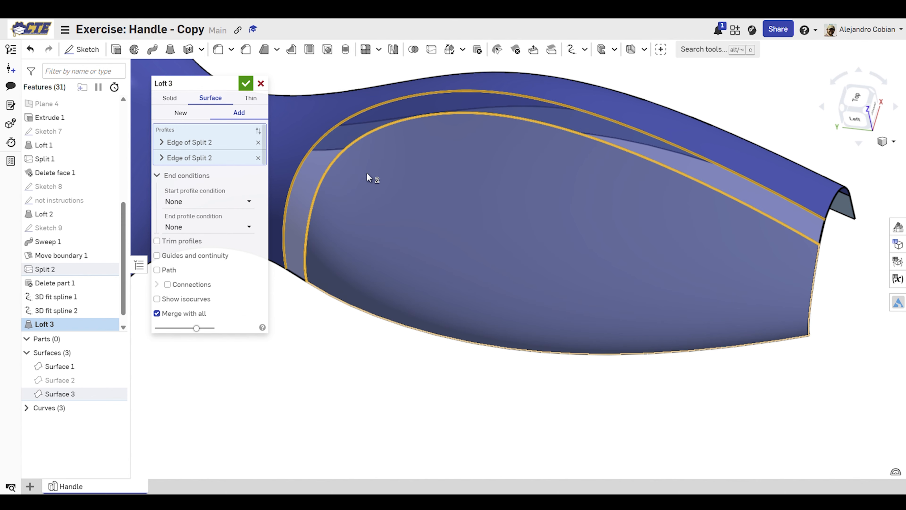
- Set both the start and end profile conditions of the loft to Match curvature, leaving both adjacent-face selections empty
left_click(212, 202)
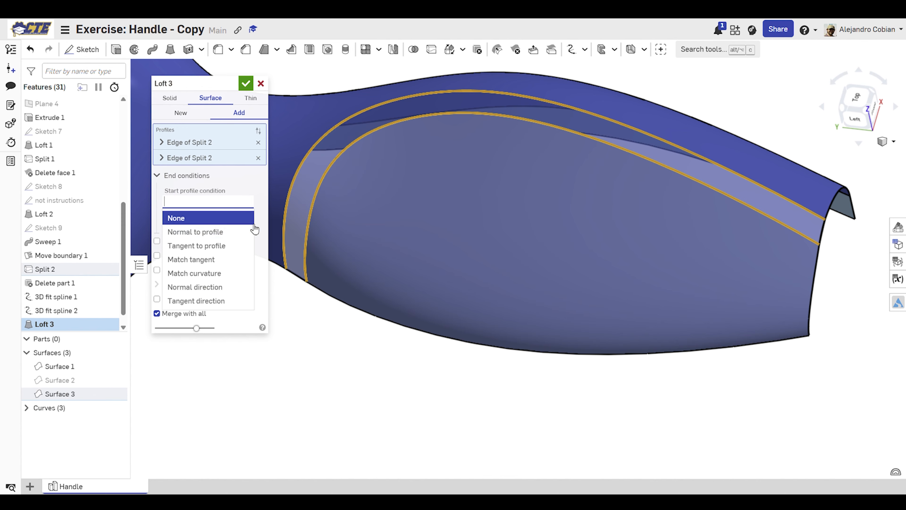
left_click(235, 272)
left_click(314, 145)
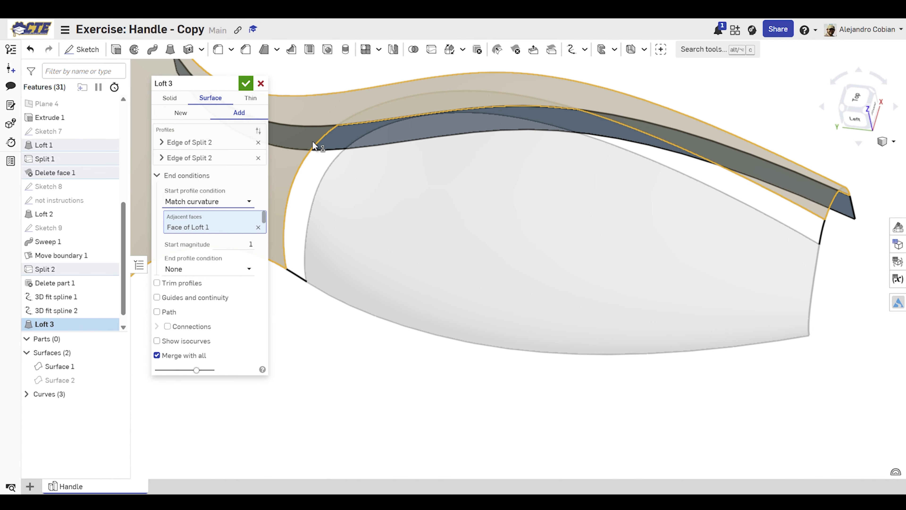
left_click(356, 97)
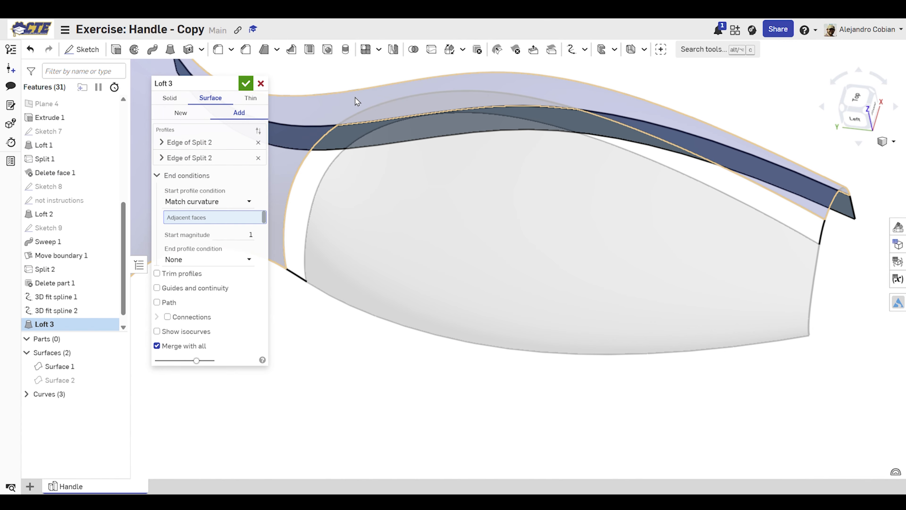
left_click(229, 259)
left_click(224, 331)
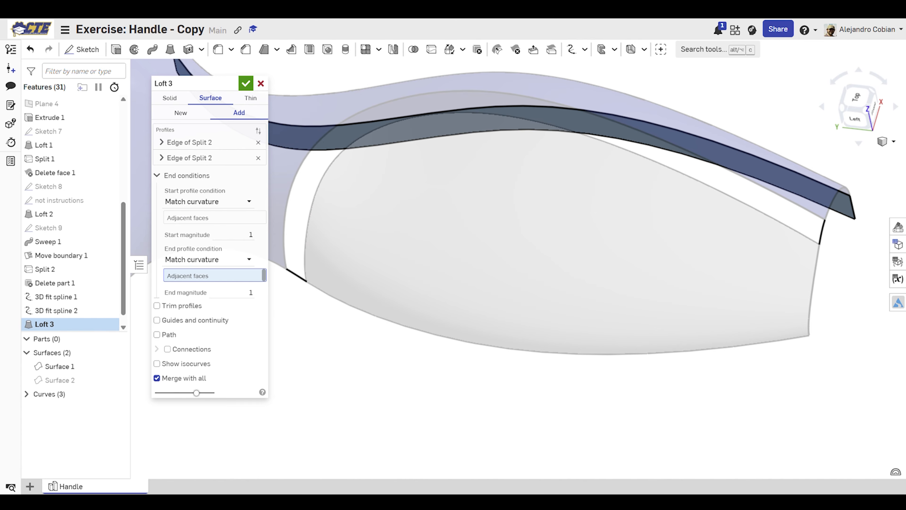
- Add the two 3D fit splines as loft guides with Guides and continuity on and Trim guides off, and accept the loft
key("ctrl+Tab")
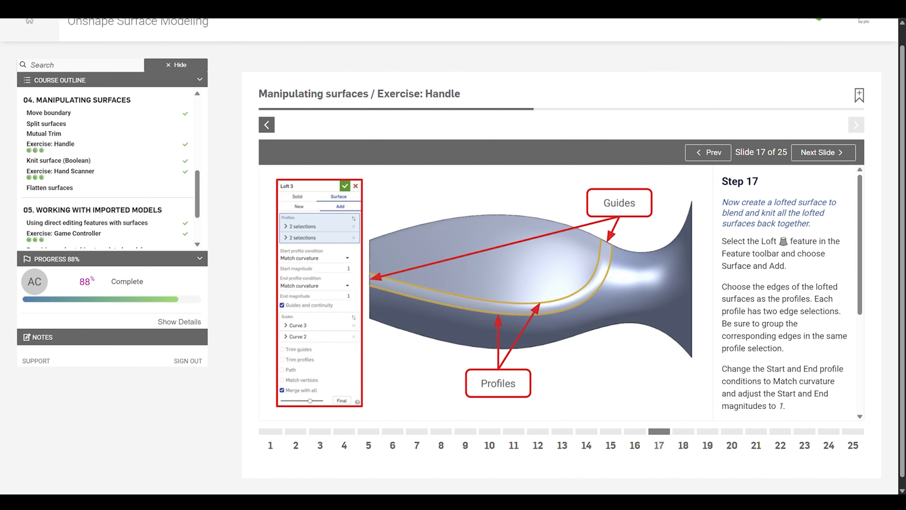
key("ctrl+Tab")
left_click(214, 319)
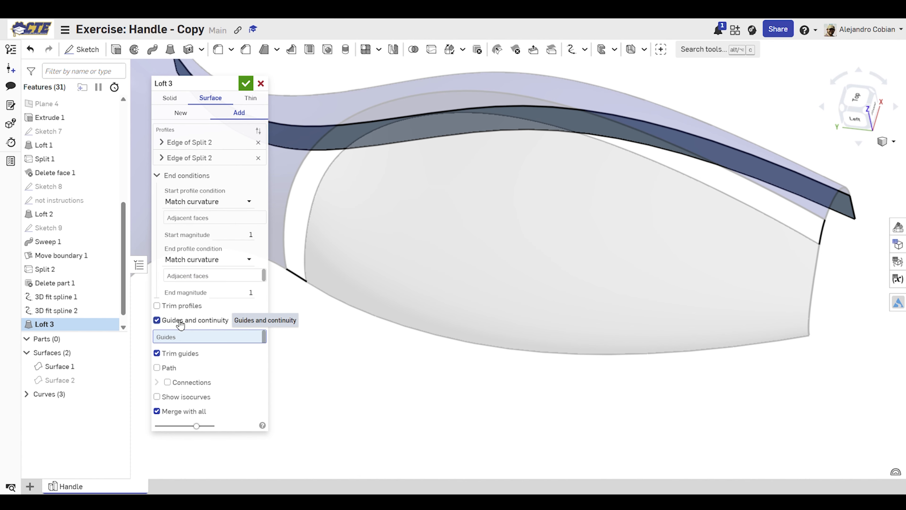
left_click(297, 279)
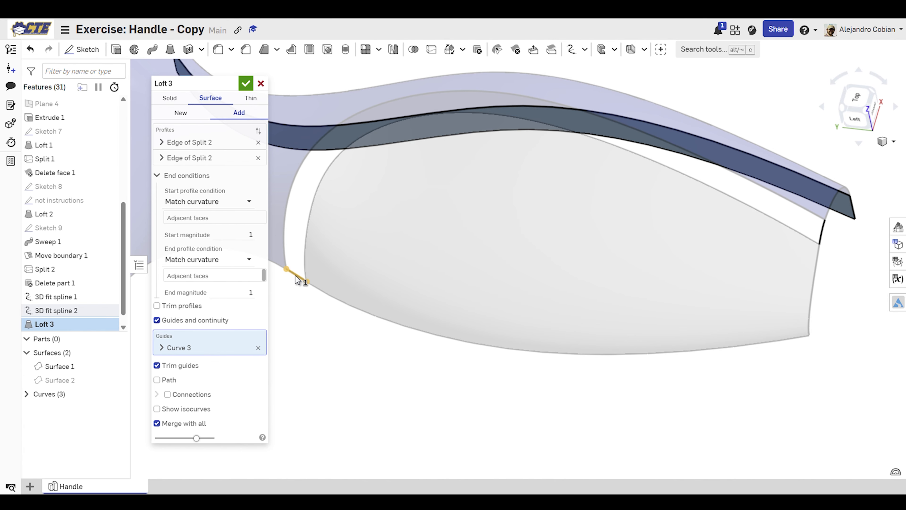
left_click(821, 236)
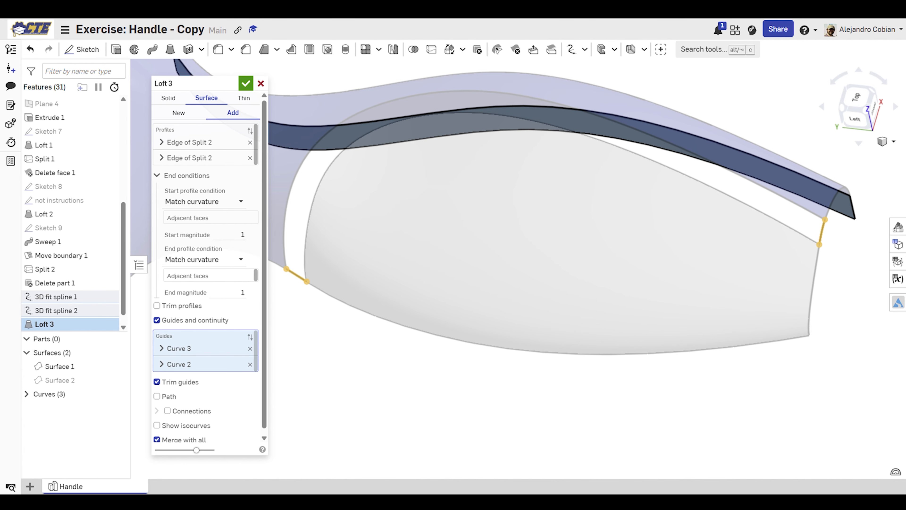
key("ctrl+Tab")
key("ctrl+Tab")
left_click(157, 381)
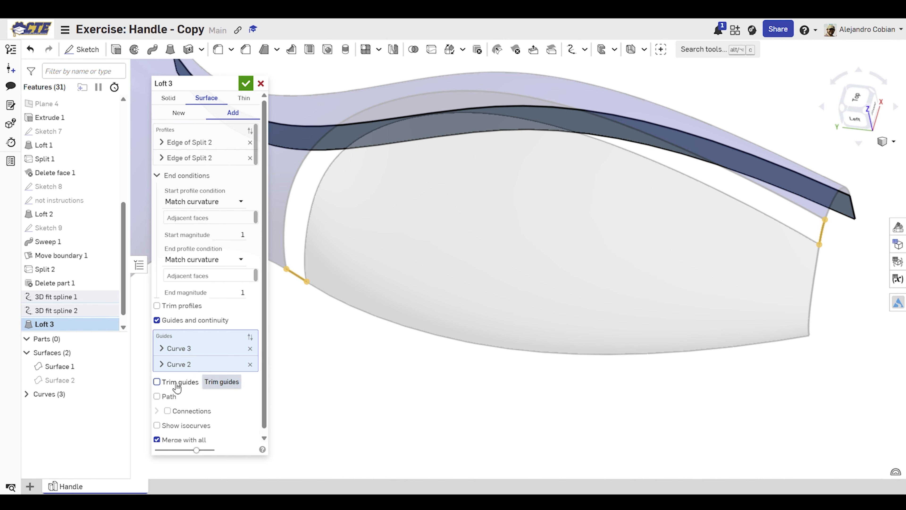
left_click(247, 88)
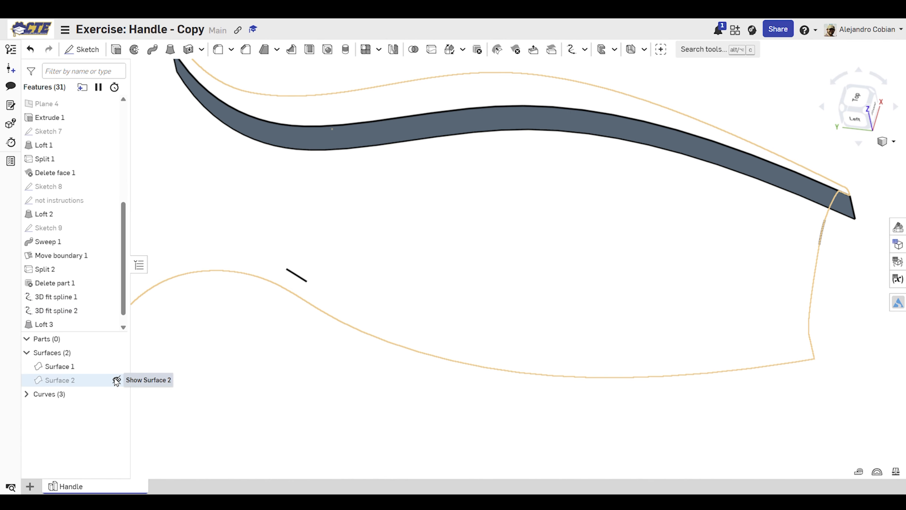
- Show Surface 2 and advance the Handle exercise instructions in the course page to slide 18
left_click(114, 380)
right_click_drag(327, 364, 249, 360)
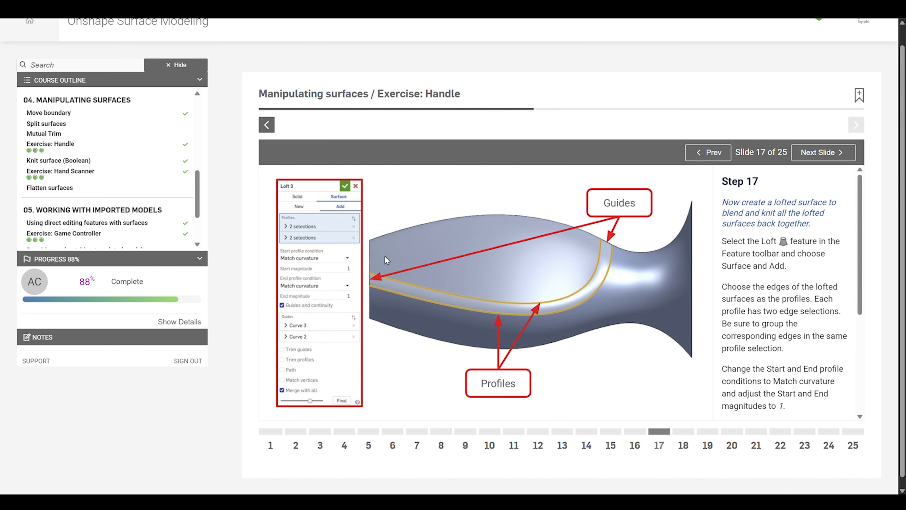
left_click(683, 432)
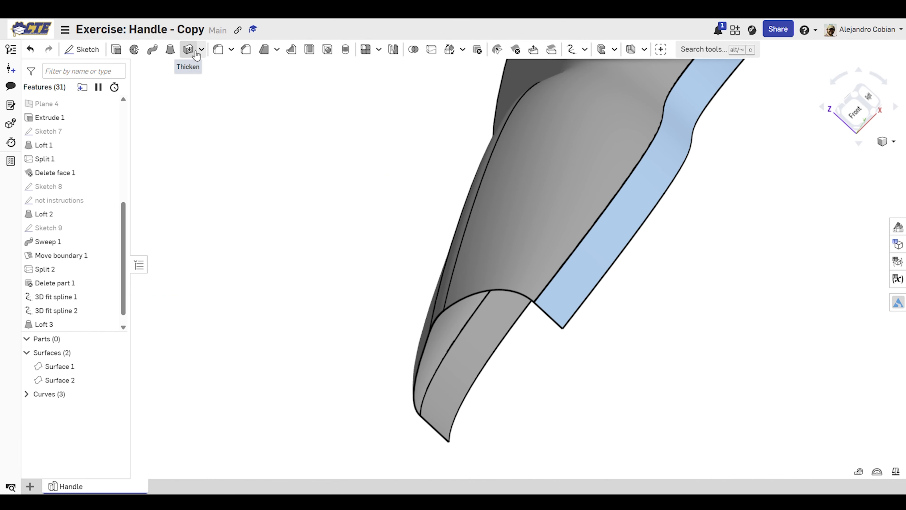
left_click(188, 50)
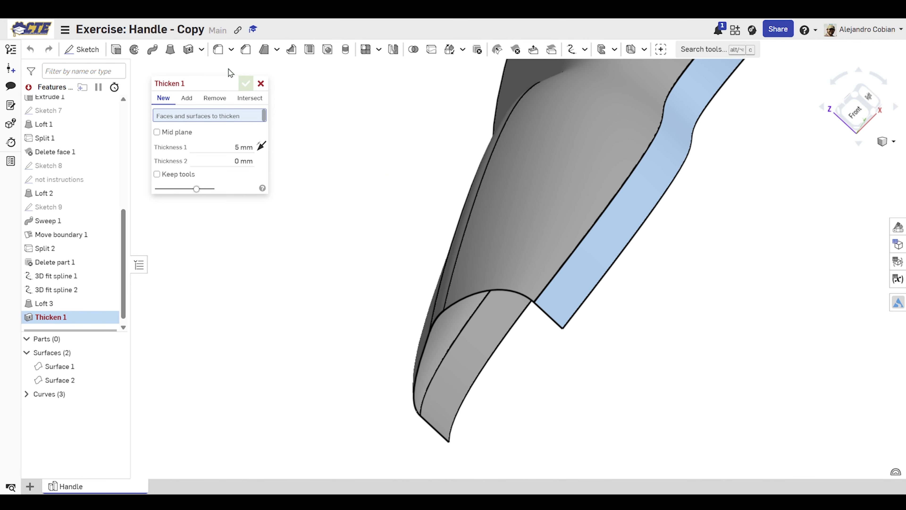
left_click(261, 83)
left_click(188, 49)
- Start an Enclose feature in New mode with Surface 1 and Surface 2 as entities
left_click(202, 51)
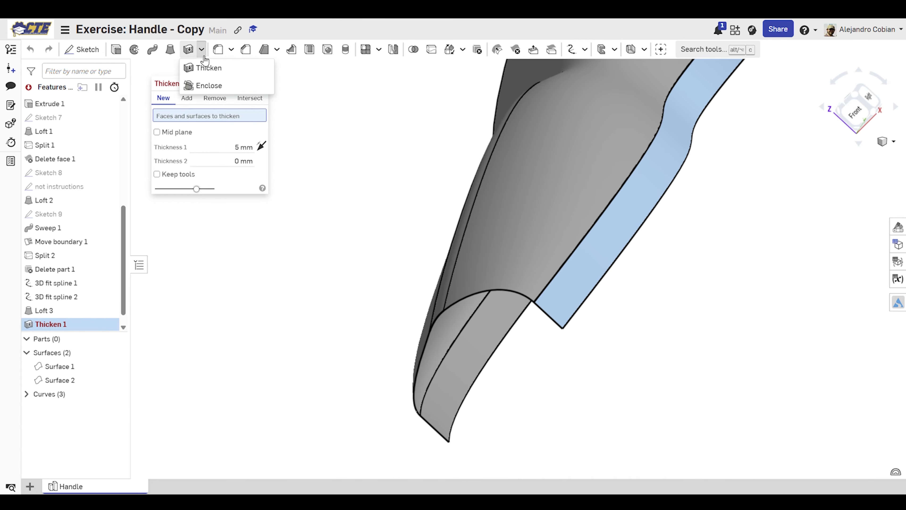
left_click(209, 84)
middle_click_drag(310, 173, 212, 178)
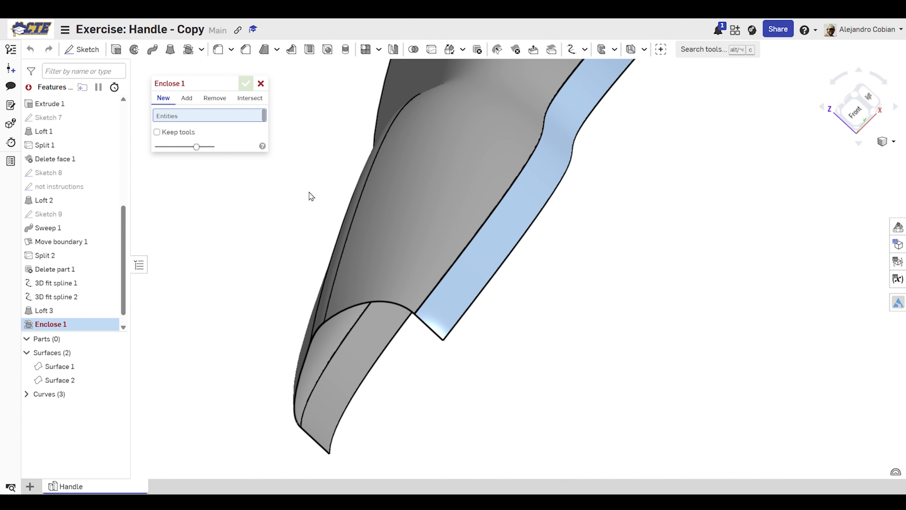
left_click(63, 367)
left_click(64, 380)
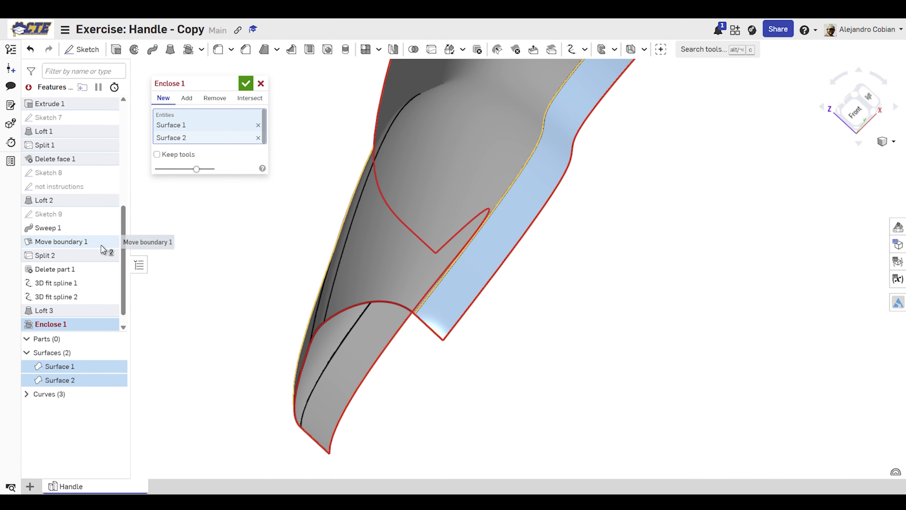
- Add Plane 1, Plane 3 and the Top plane to the Enclose entities, as the course slide instructs, and accept the feature
left_click(55, 8)
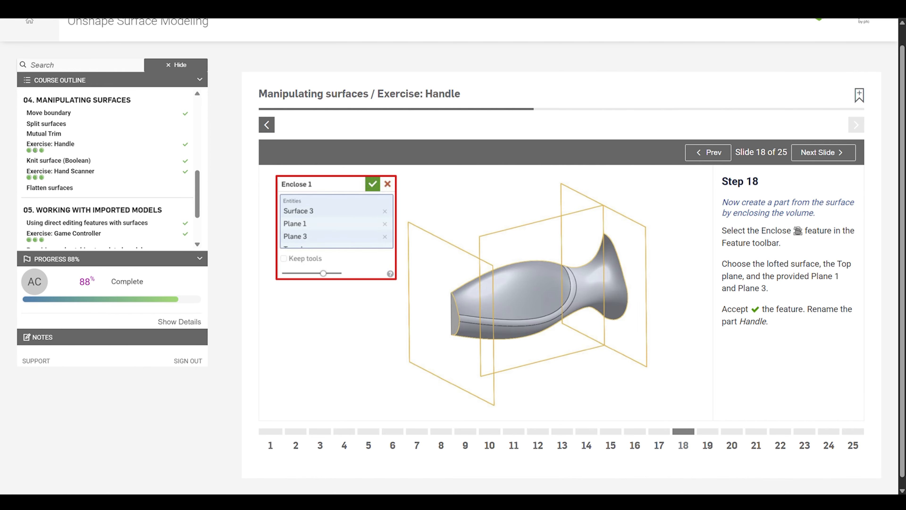
left_click(142, 8)
scroll(69, 192, "up", 5)
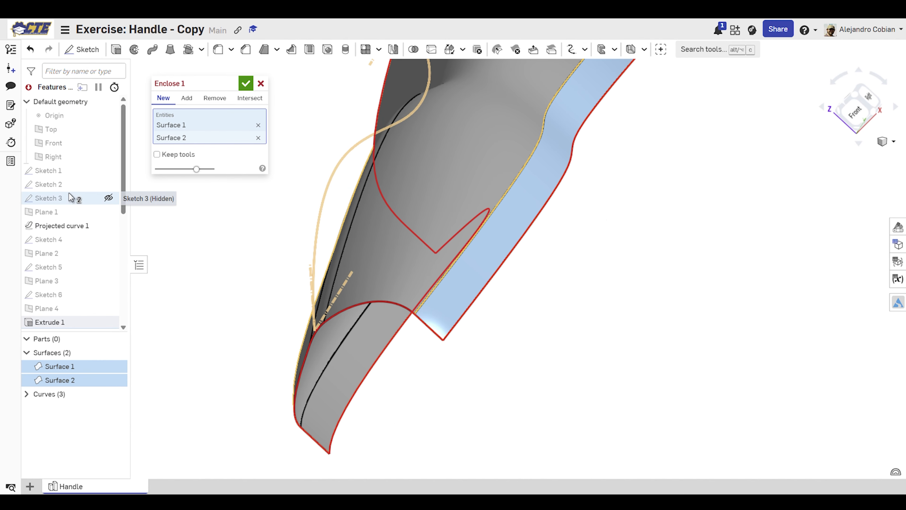
left_click(69, 211)
scroll(339, 235, "down", 5)
right_click_drag(556, 191, 393, 242)
left_click(70, 282)
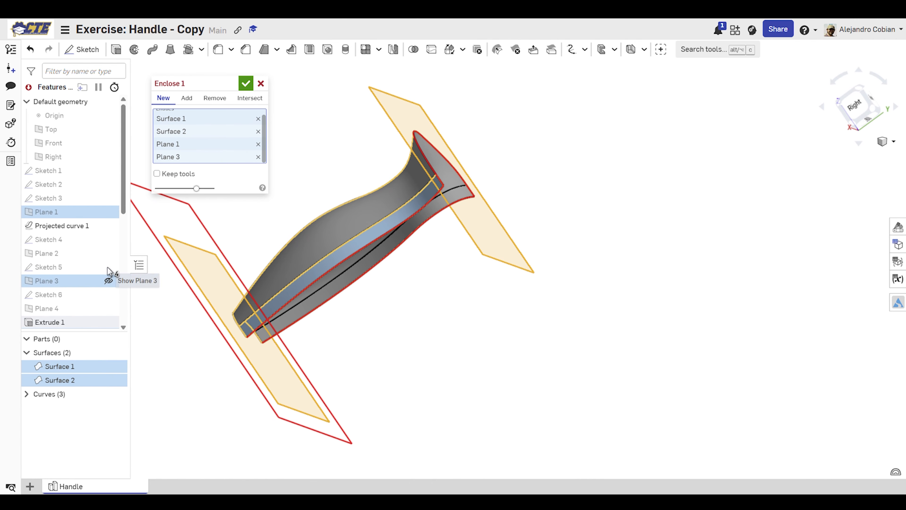
left_click(67, 133)
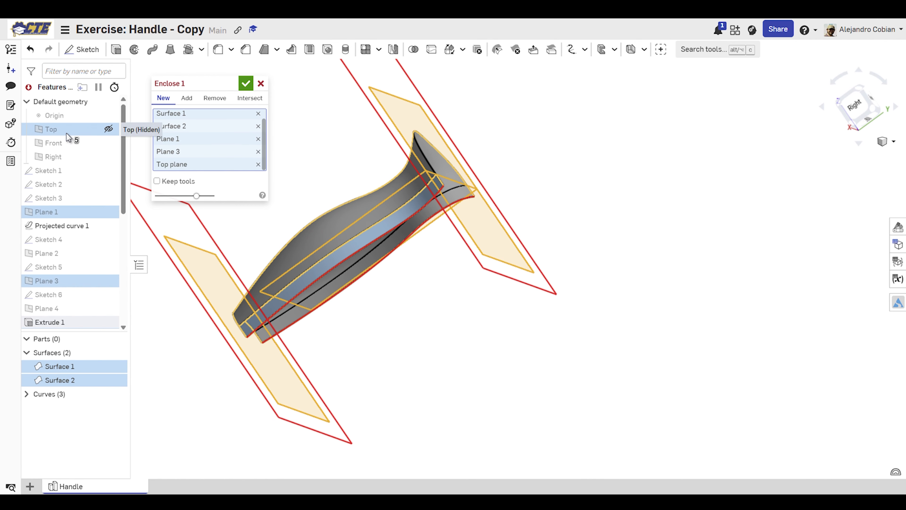
left_click(253, 84)
- Following course slide 19, mirror Part 1 about the Top plane as a Part mirror in Add mode with Part 1 as merge scope
right_click_drag(401, 255, 443, 195)
key("alt+Tab")
left_click(701, 431)
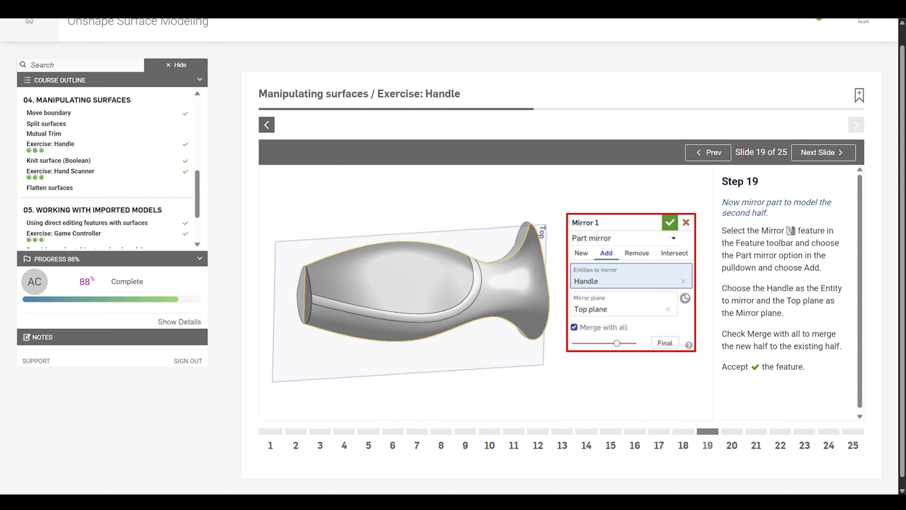
key("alt+Tab")
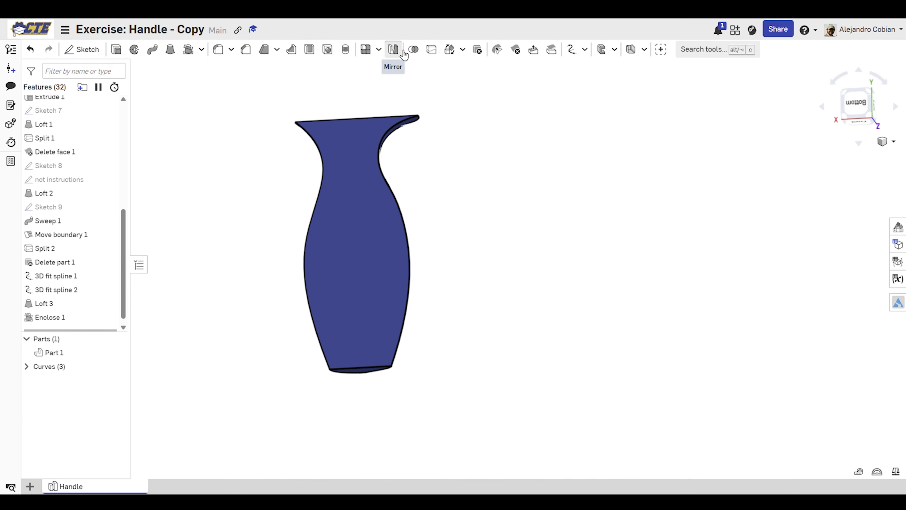
left_click(393, 49)
left_click(337, 214)
left_click(197, 158)
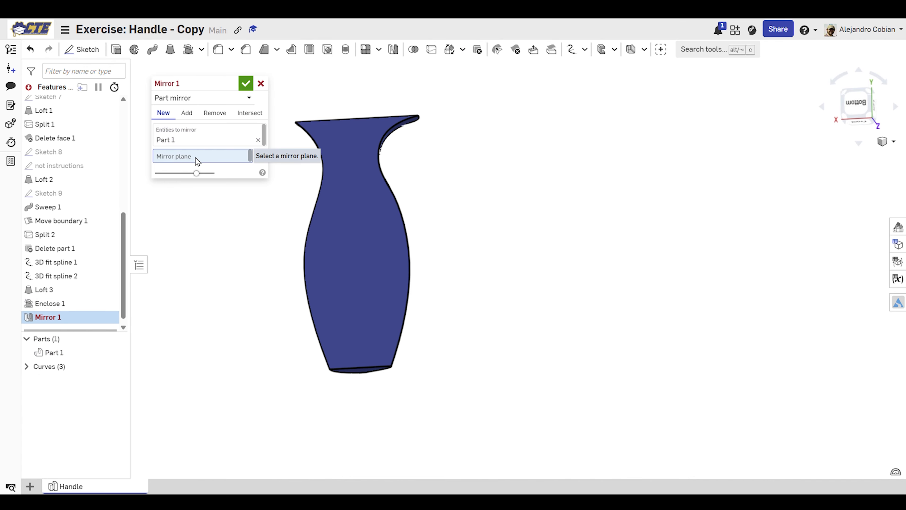
scroll(86, 181, "up", 10)
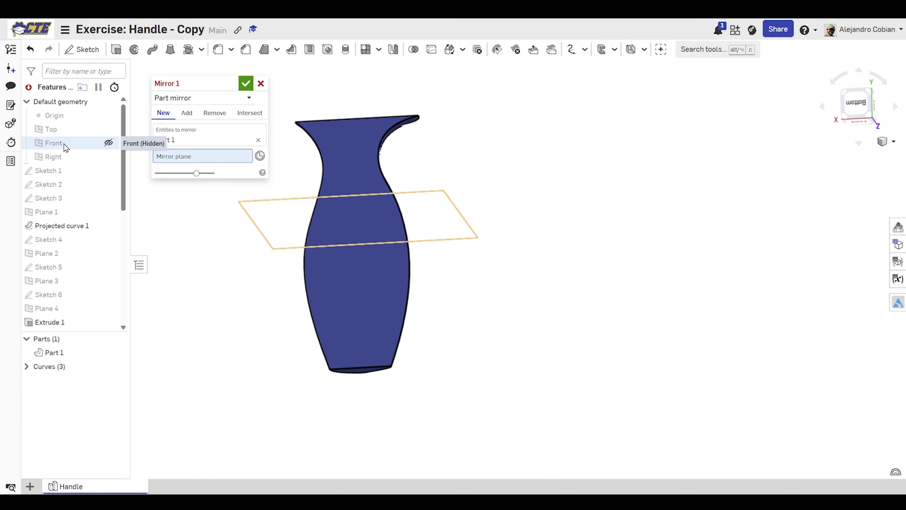
left_click(63, 130)
right_click_drag(207, 275, 288, 285)
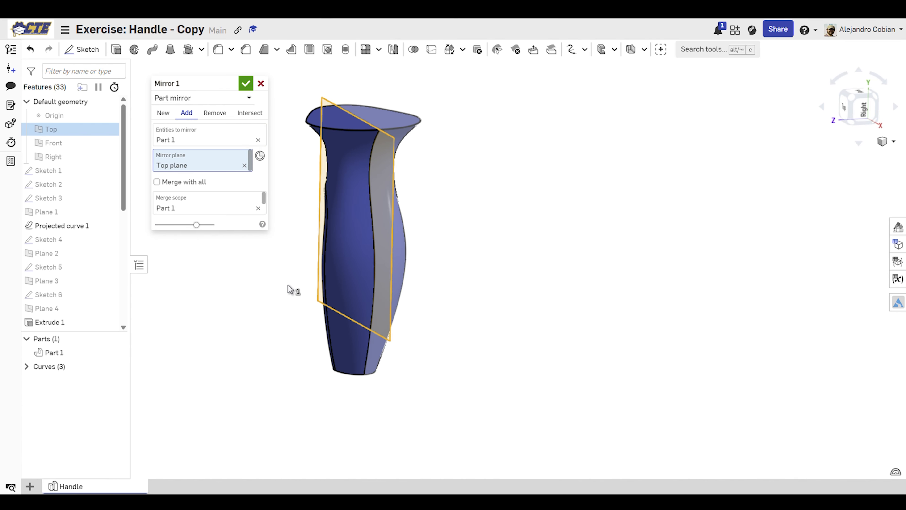
left_click(246, 88)
- Following course slide 20, create a plane offset 15 mm outward from the flat face at the handle's narrow end
left_click(196, 9)
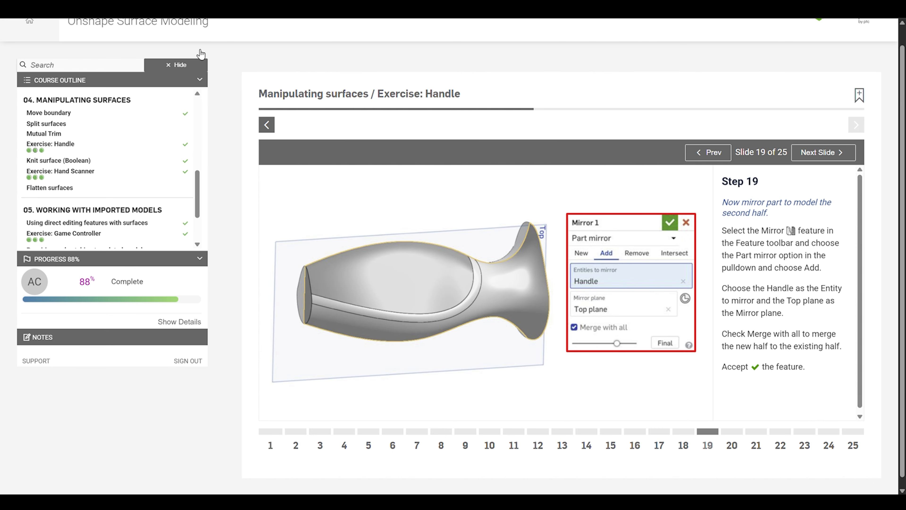
left_click(823, 151)
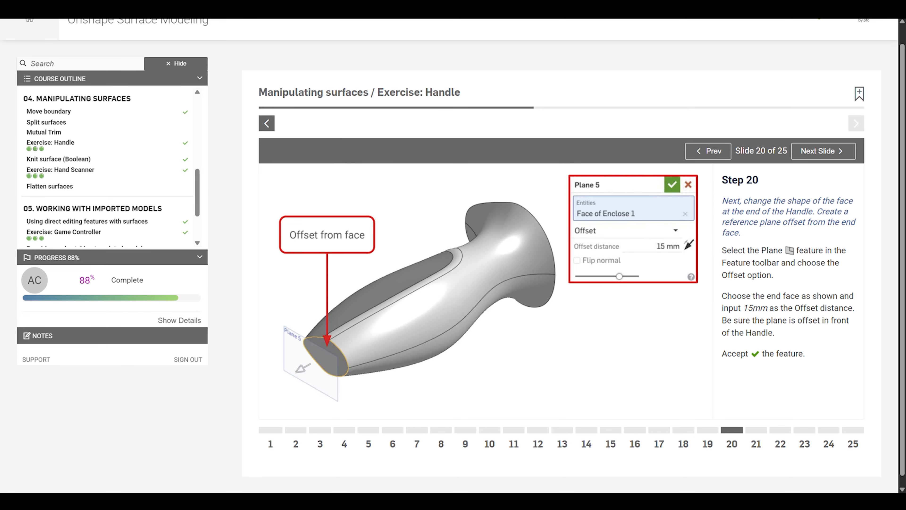
left_click(291, 10)
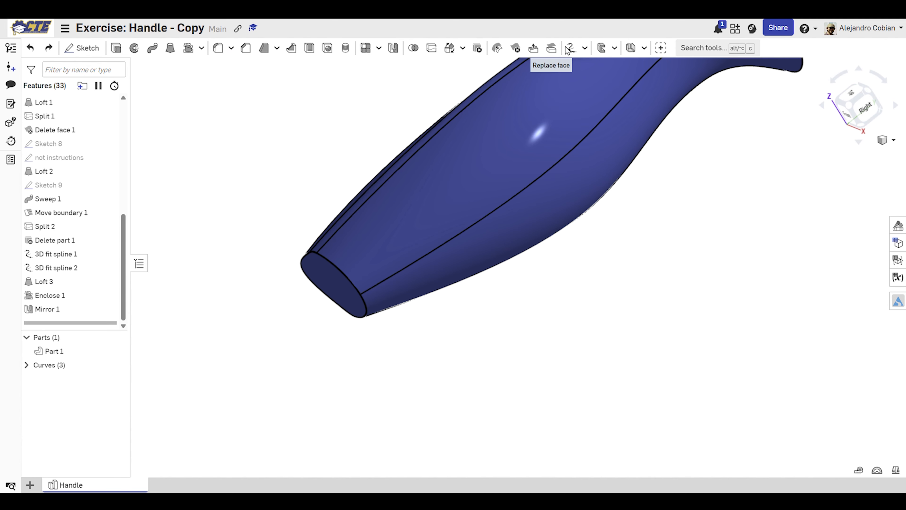
left_click(584, 48)
left_click(593, 66)
left_click(331, 282)
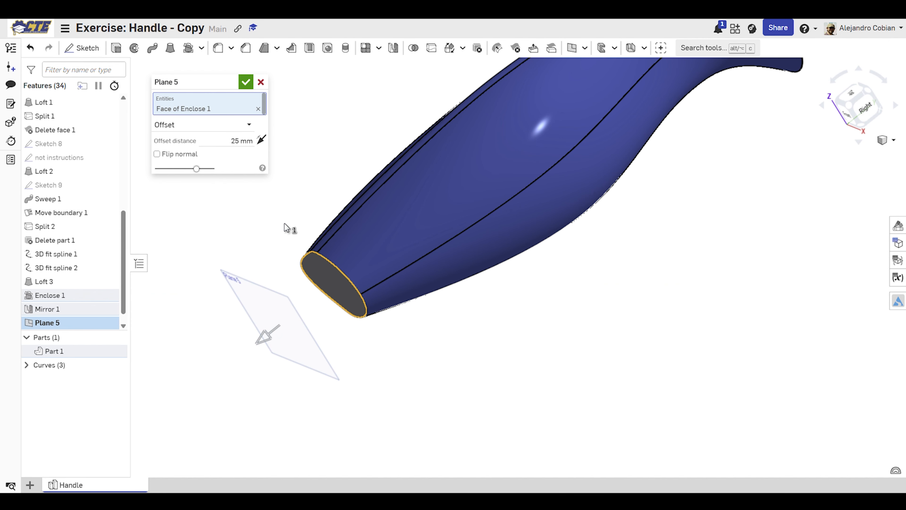
left_click(236, 142)
type("156")
key("Return")
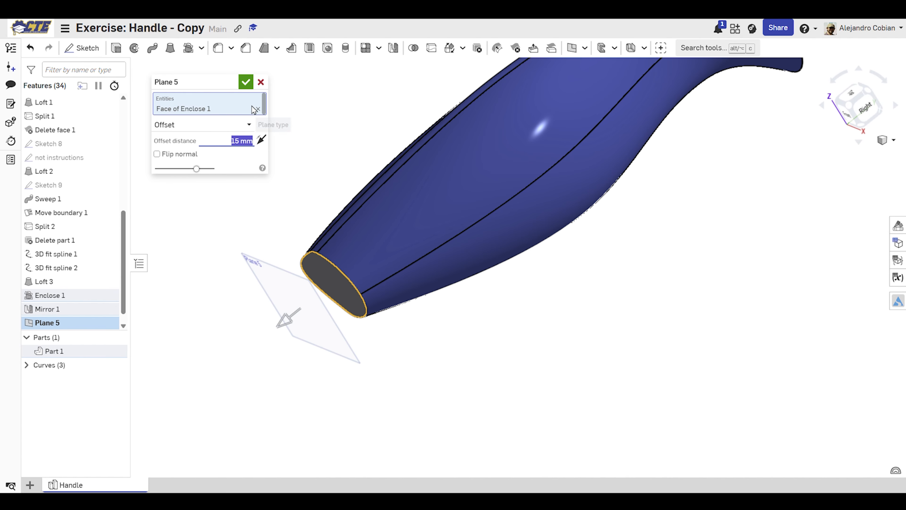
left_click(246, 82)
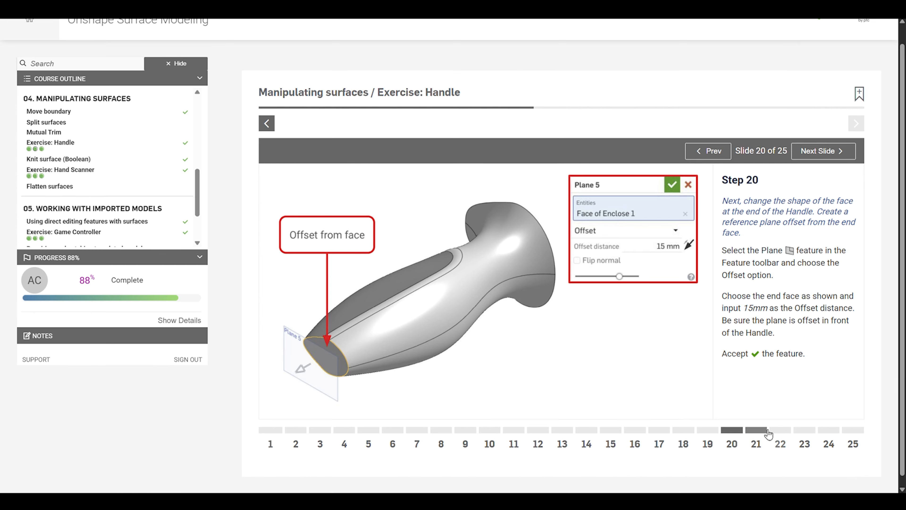
- Following course slide 21, delete the handle's flat end face using Leave open, and advance the instructions to slide 22
left_click(766, 431)
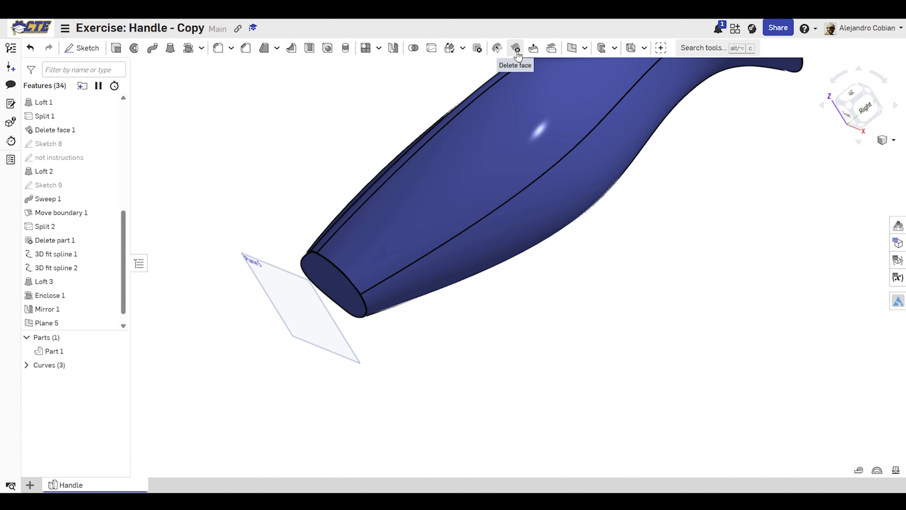
left_click(515, 48)
right_click_drag(508, 76, 344, 283)
left_click(344, 284)
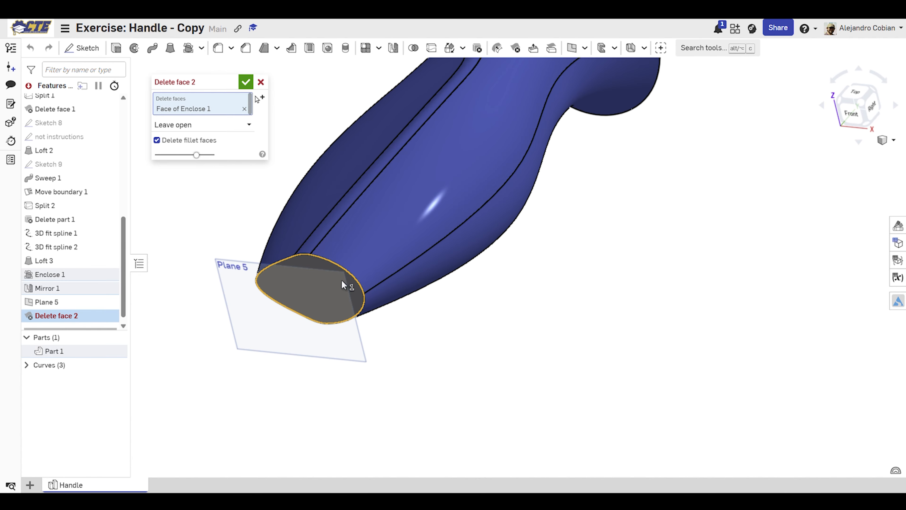
left_click(244, 82)
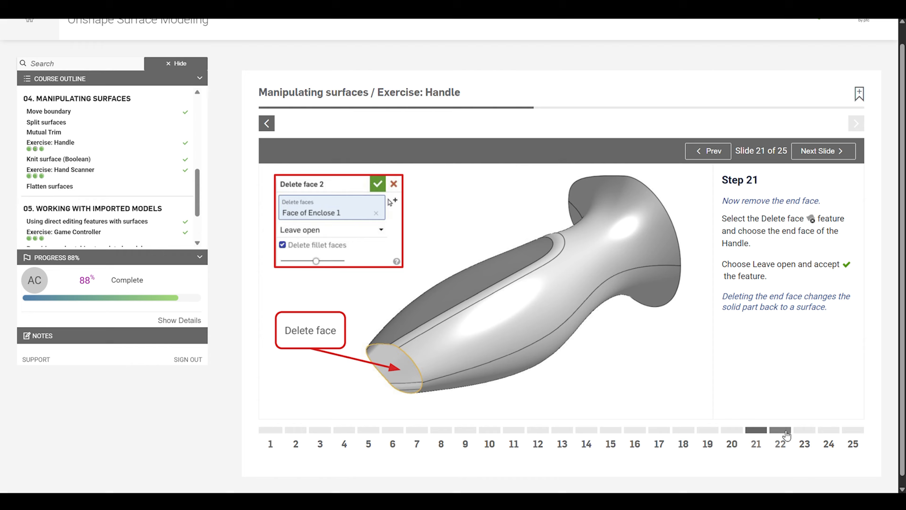
left_click(784, 430)
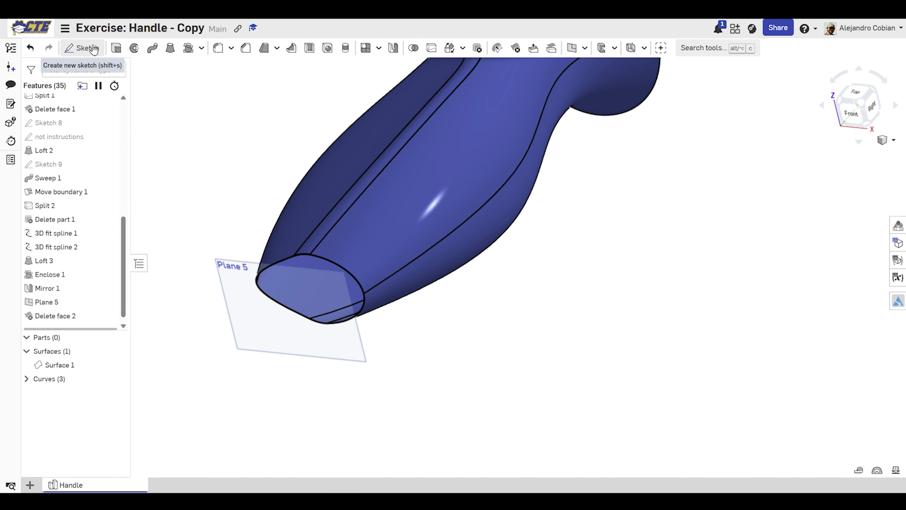
- Start a sketch on the Top plane and draw a vertical construction line about 140 mm long from the origin past the handle's narrow end
left_click(91, 49)
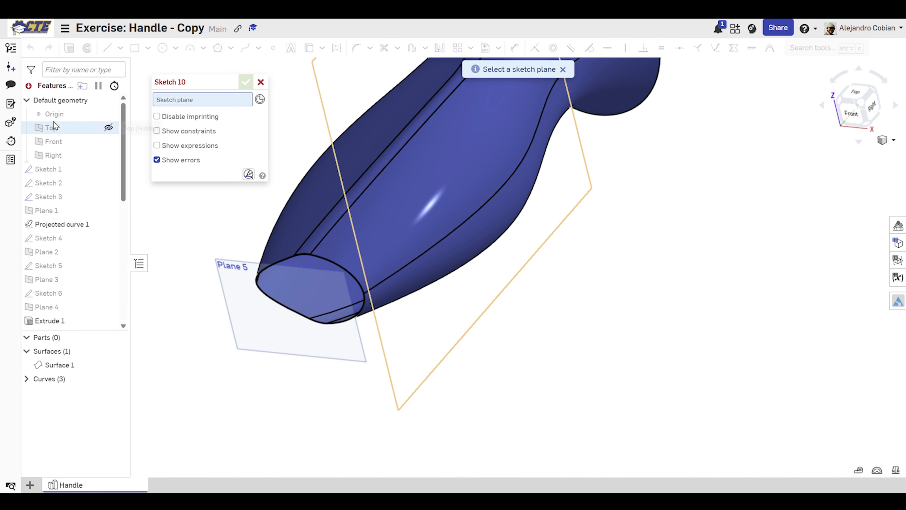
left_click(55, 128)
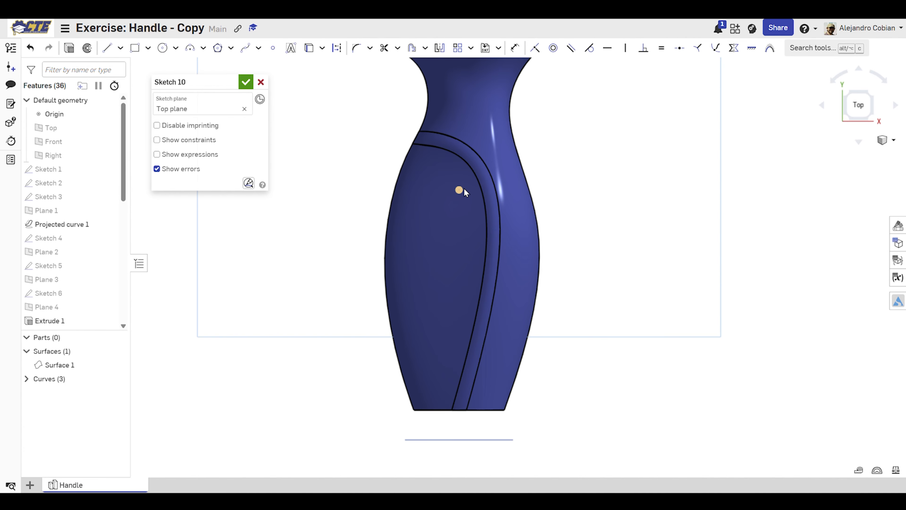
key("l")
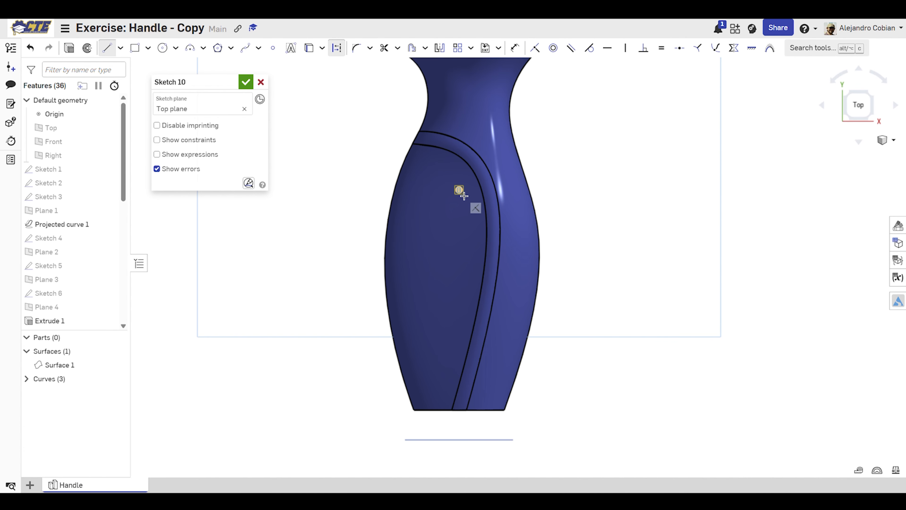
left_click(462, 194)
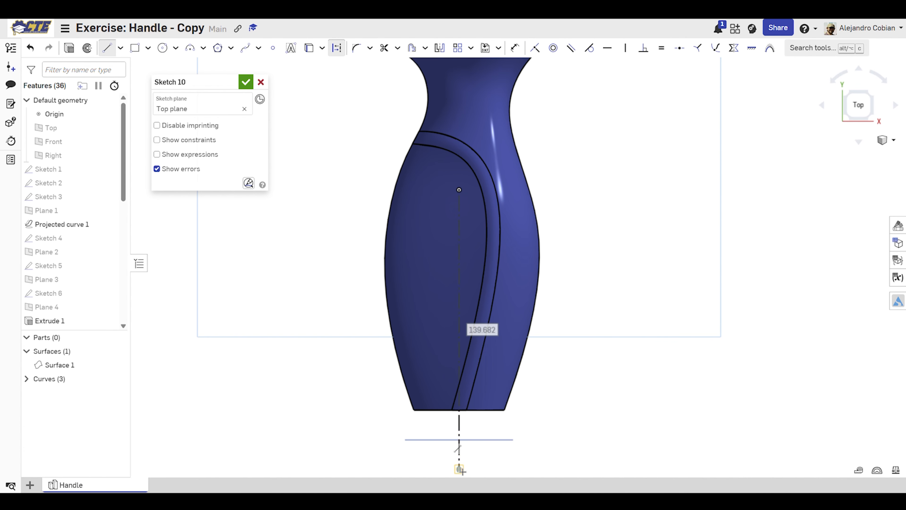
scroll(464, 446, "up", 2)
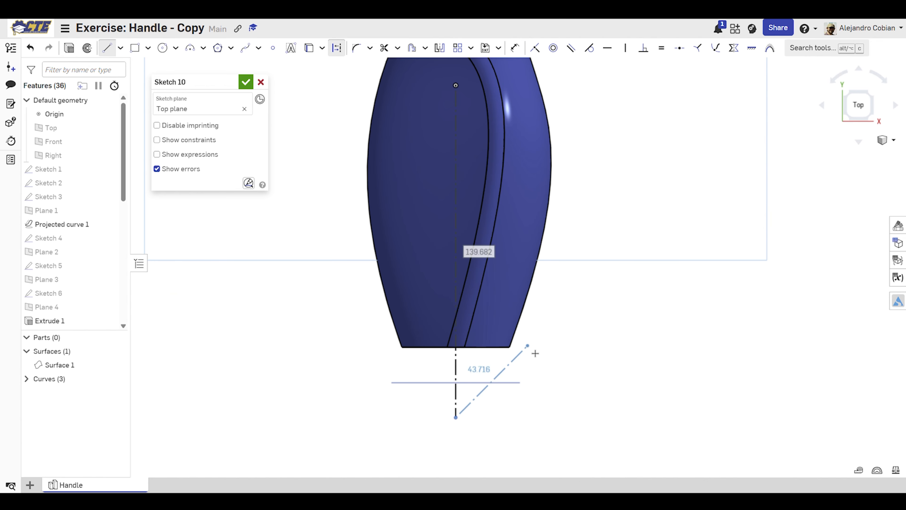
key("Escape")
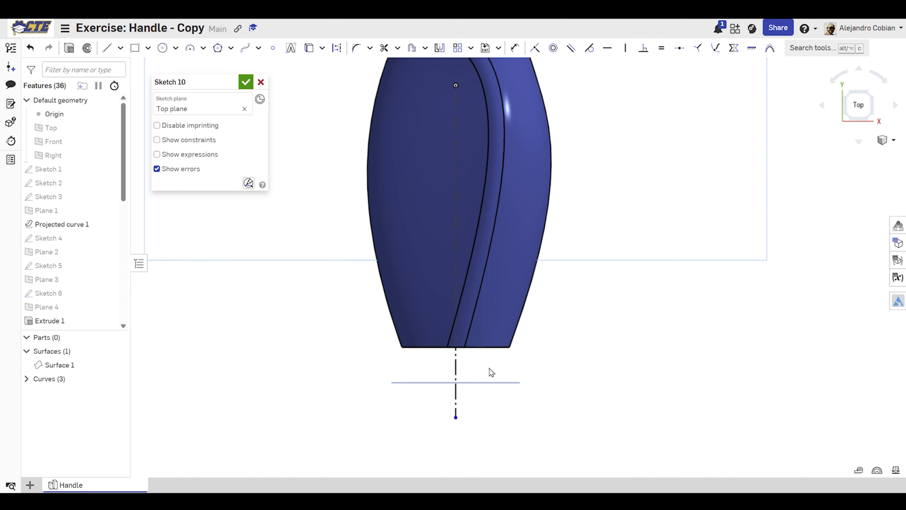
- Place three sketch points just beyond the handle's narrow end, one left and two right of the construction line
middle_click_drag(492, 372, 427, 306)
left_click(273, 48)
left_click(379, 294)
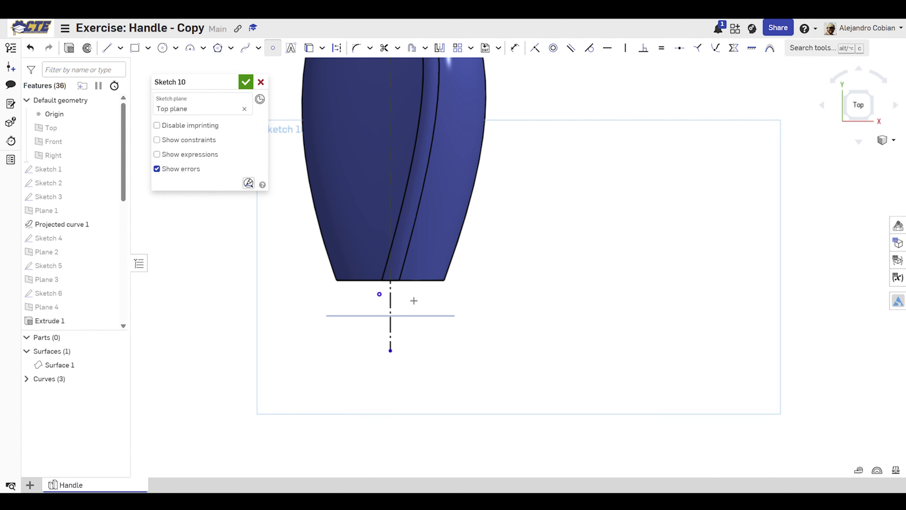
scroll(420, 317, "up", 6)
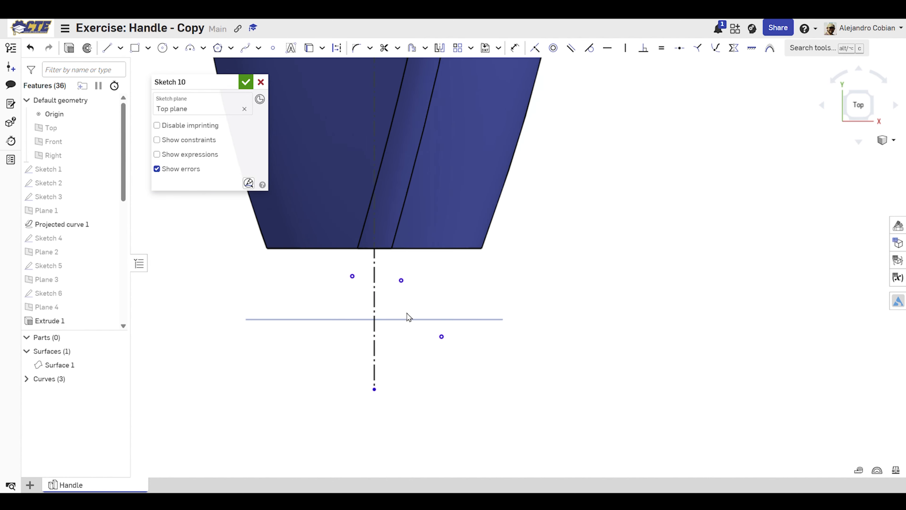
- Dimension the middle sketch point 1 mm horizontally from the vertical construction line
key("d")
left_click(400, 267)
left_click(355, 270)
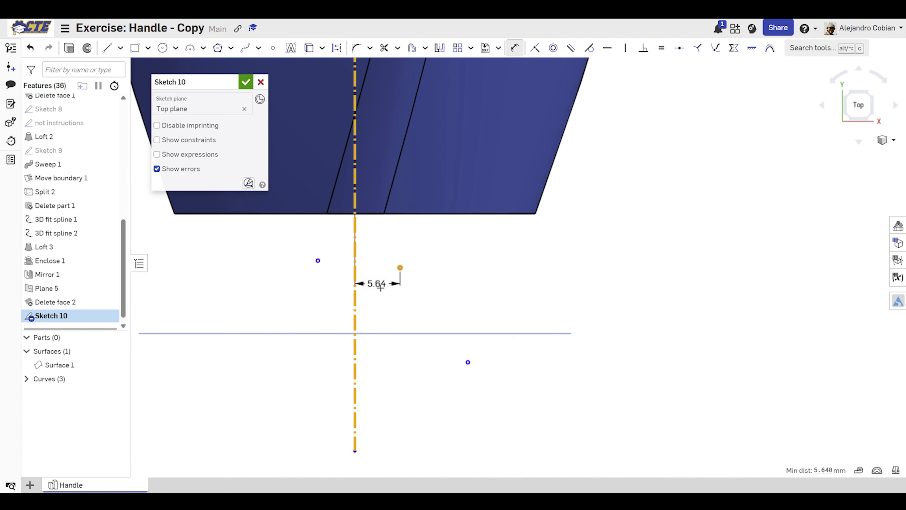
left_click(385, 295)
key("Return")
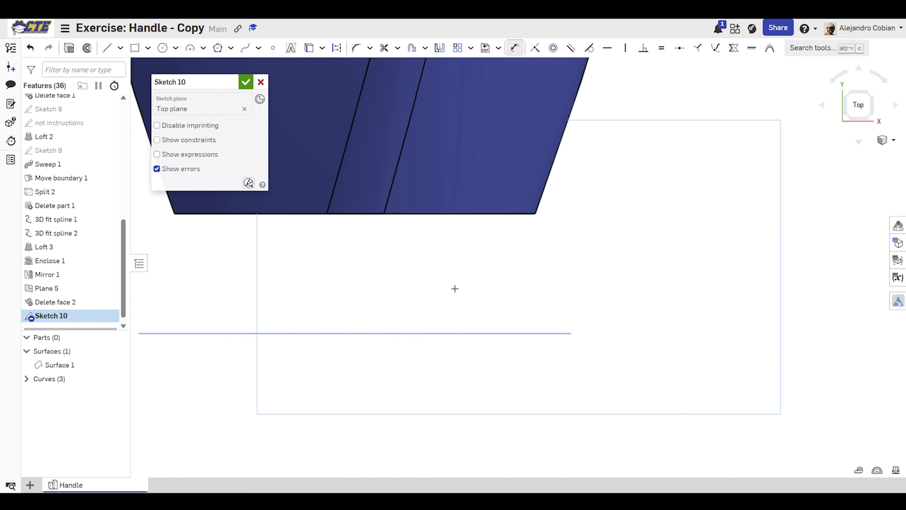
- Move the three displaced sketch points back beyond the handle's open end, around the construction line
scroll(454, 288, "down", 6)
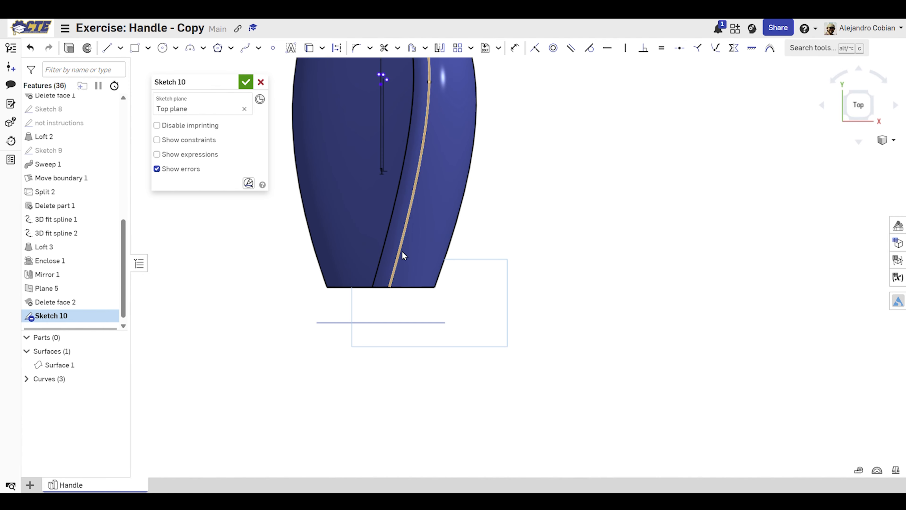
middle_click_drag(409, 150, 415, 218)
left_click(391, 157)
key("Delete")
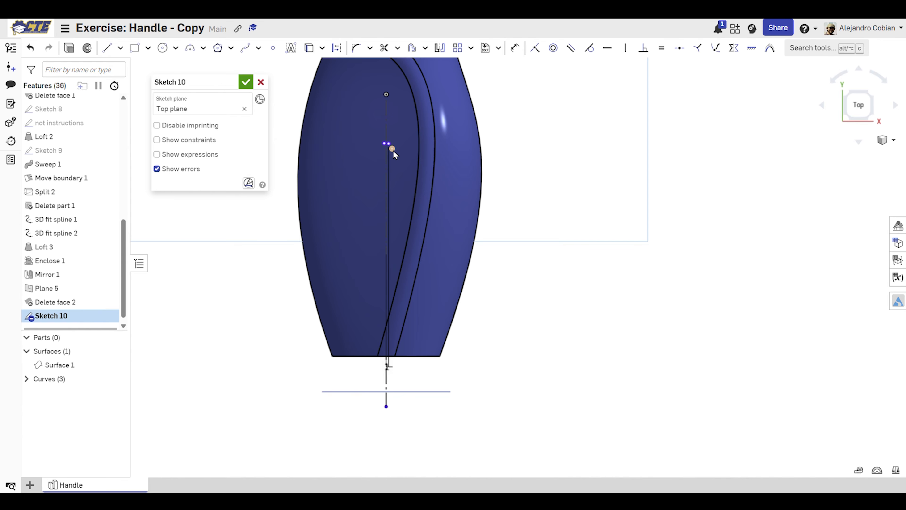
left_click_drag(393, 150, 393, 165)
left_click_drag(429, 383, 427, 415)
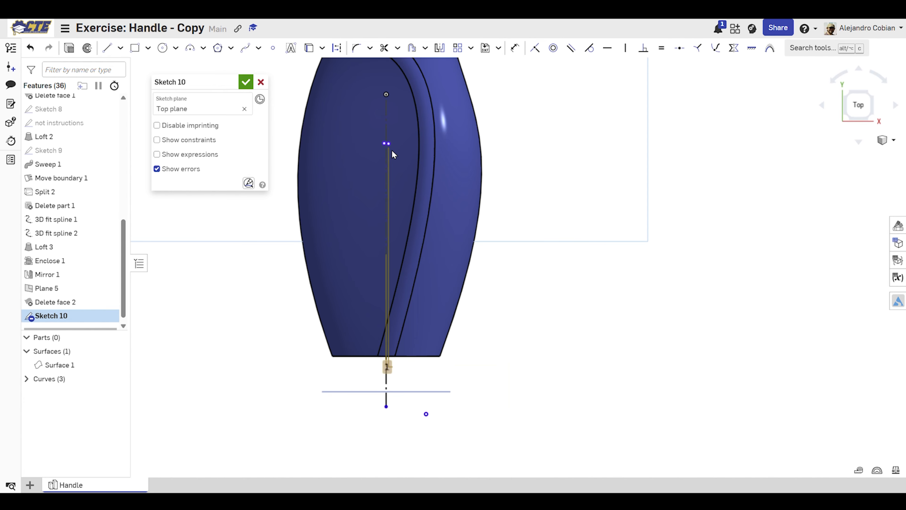
left_click_drag(391, 150, 437, 251)
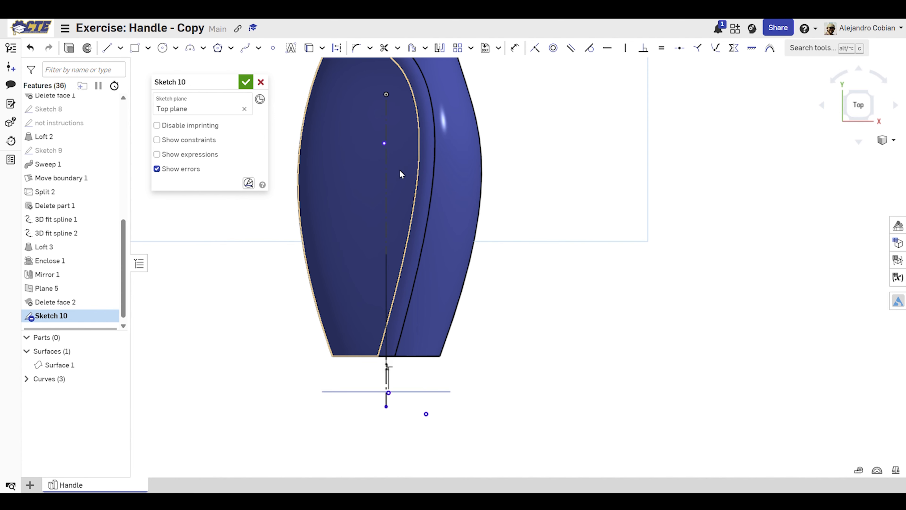
mouse_move(384, 143)
left_mouse_down()
mouse_move(368, 168)
mouse_move(379, 406)
left_mouse_up()
scroll(384, 389, "down", 5)
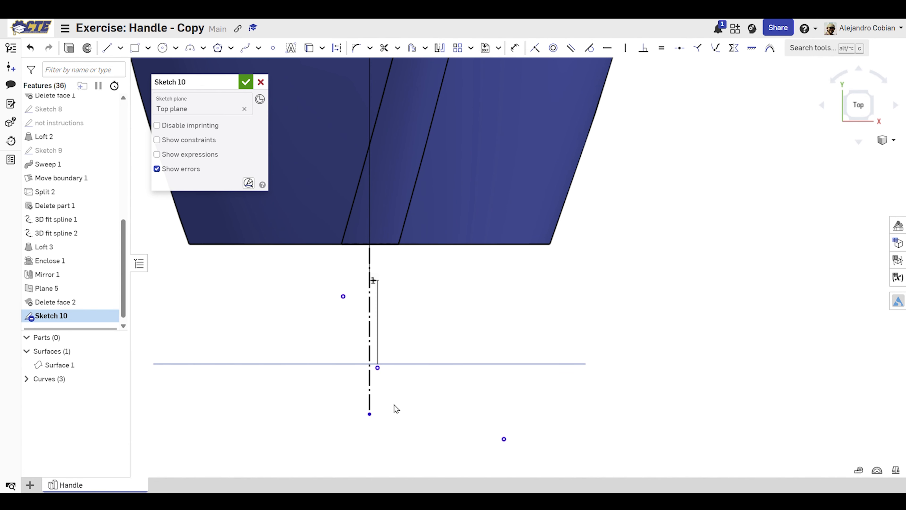
left_click_drag(405, 376, 409, 333)
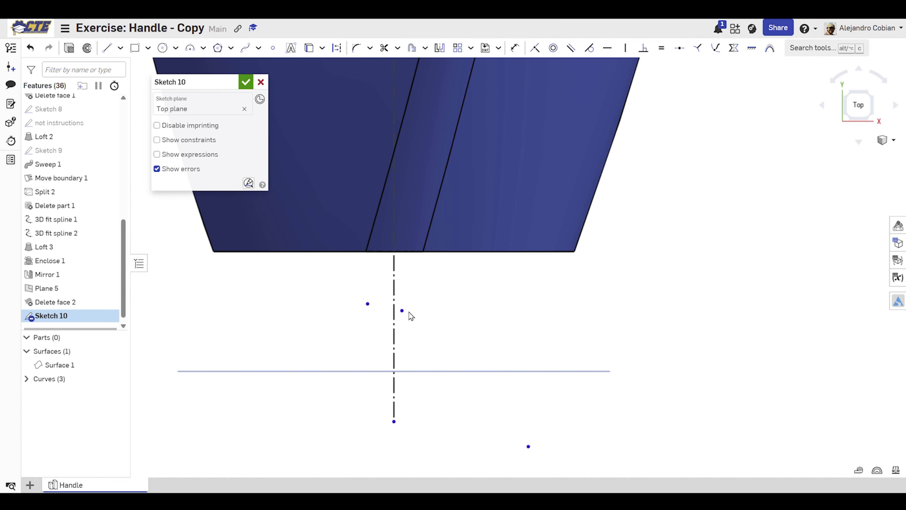
- Dimension the leftmost sketch point 115 mm vertically from the origin
key("d")
left_click(368, 304)
scroll(359, 238, "up", 5)
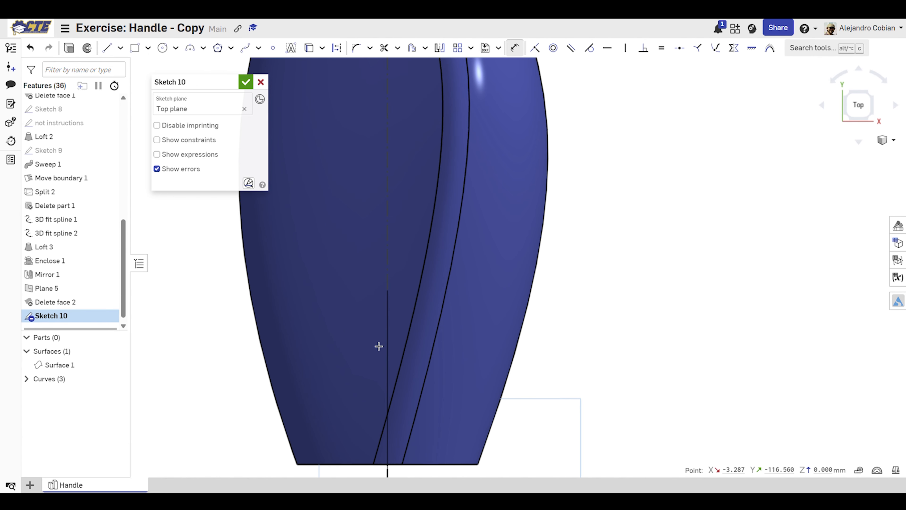
scroll(371, 277, "up", 5)
left_click(379, 150)
left_click(327, 275)
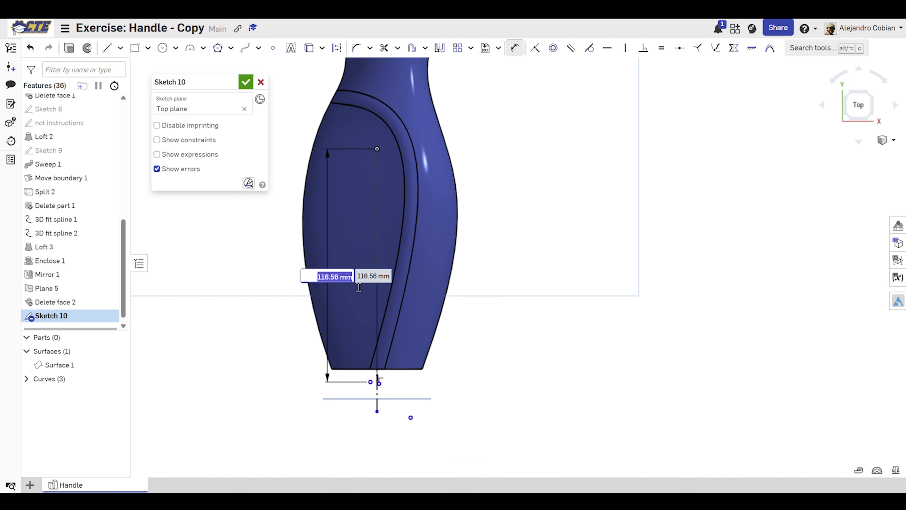
key("alt+Tab")
key("alt+Tab")
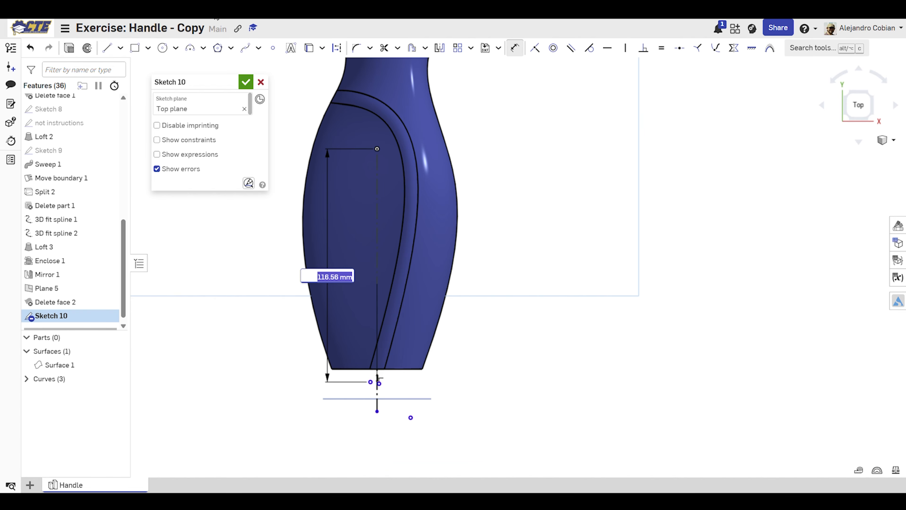
type("115")
key("Return")
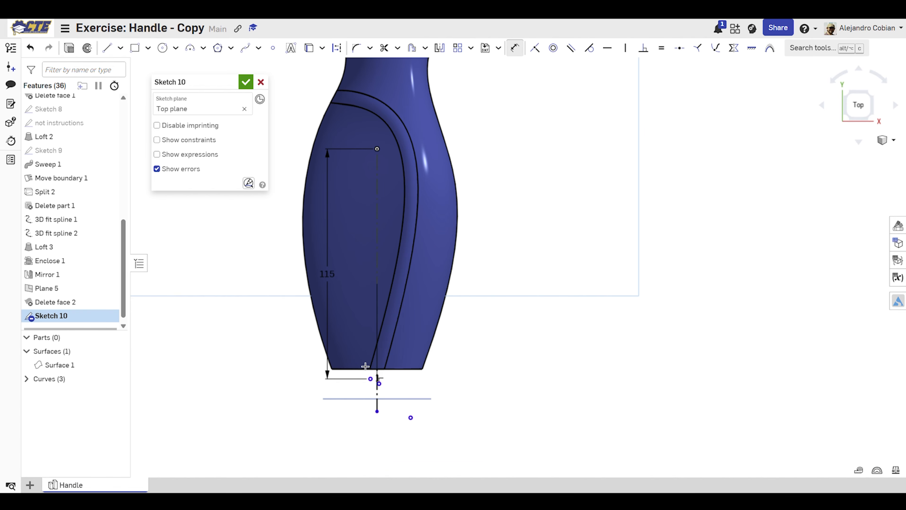
- Following course slide 22, dimension the leftmost sketch point 12 mm horizontally from the construction line
scroll(367, 377, "down", 5)
left_click(380, 383)
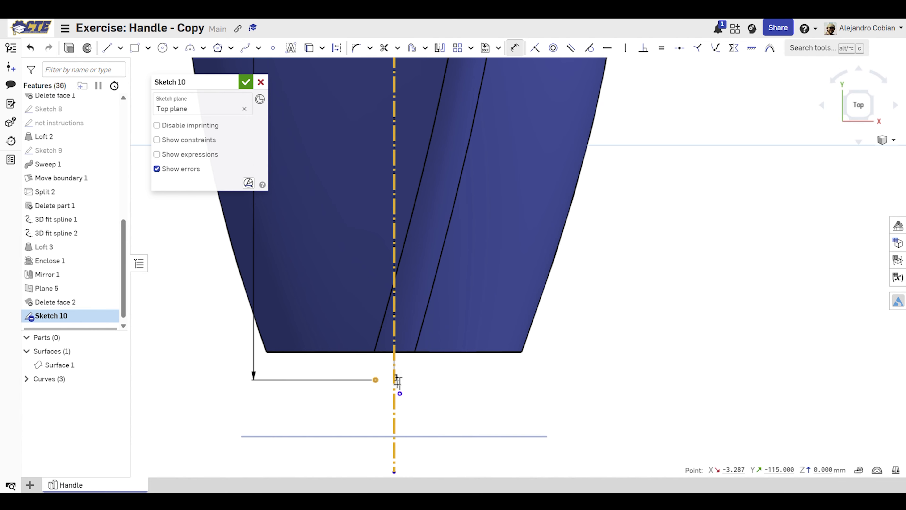
left_click(395, 381)
left_click(354, 402)
key("alt+Tab")
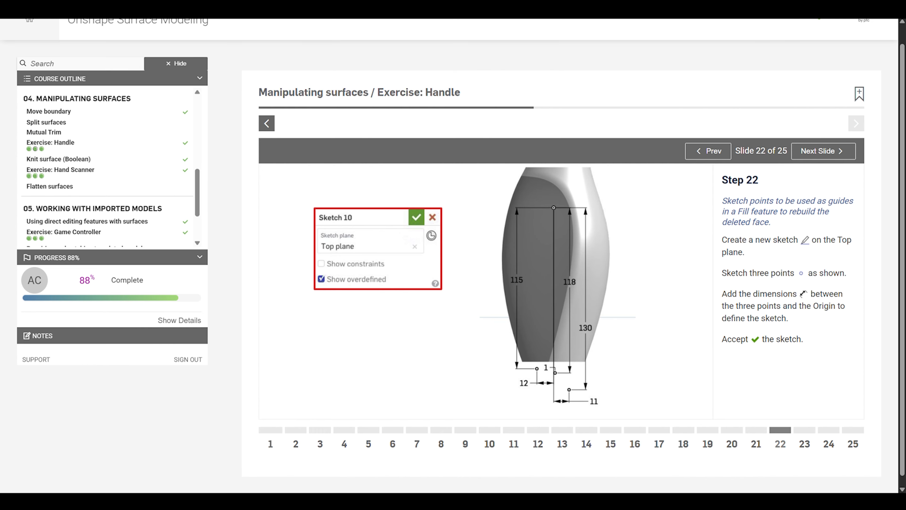
key("alt+Tab")
type("12")
key("Return")
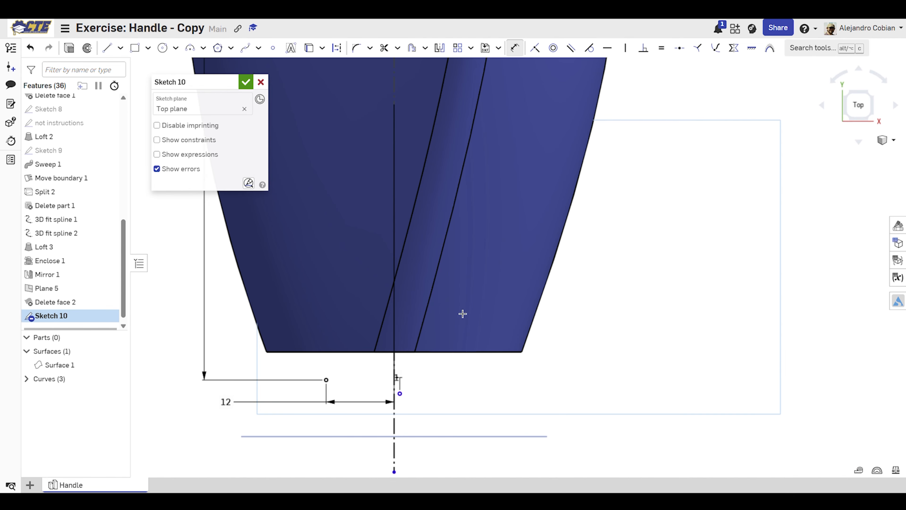
middle_click_drag(463, 314, 442, 253)
left_click(445, 335)
left_click(356, 281)
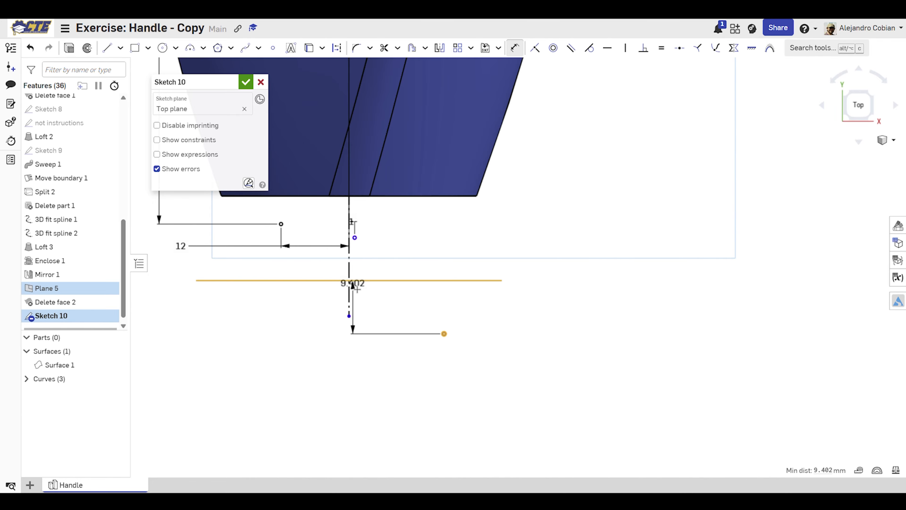
key("Escape")
- Dimension the rightmost sketch point 11 mm horizontally from the construction line
left_click(444, 333)
key("u")
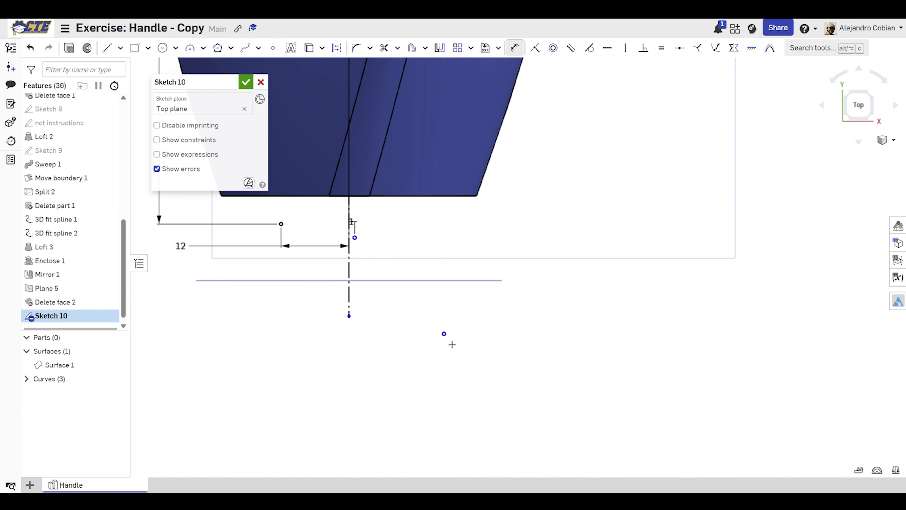
left_click(354, 302)
left_click(406, 320)
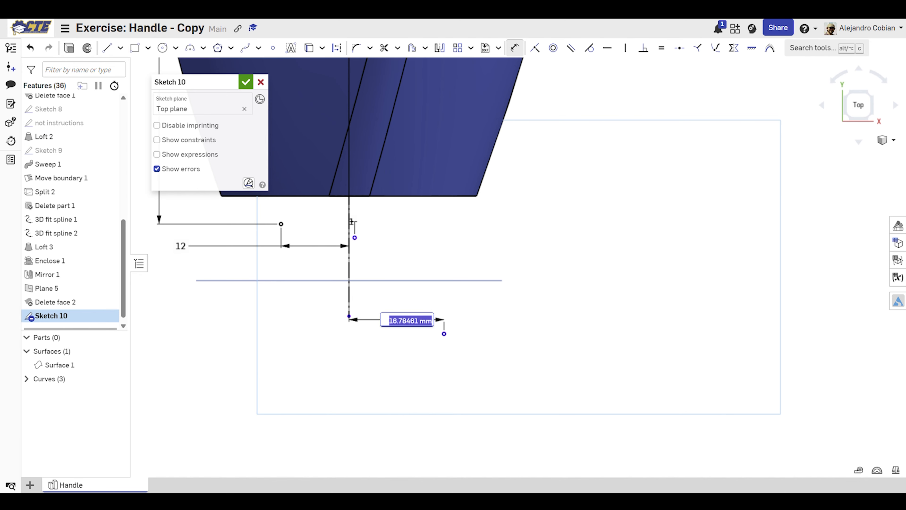
type("1")
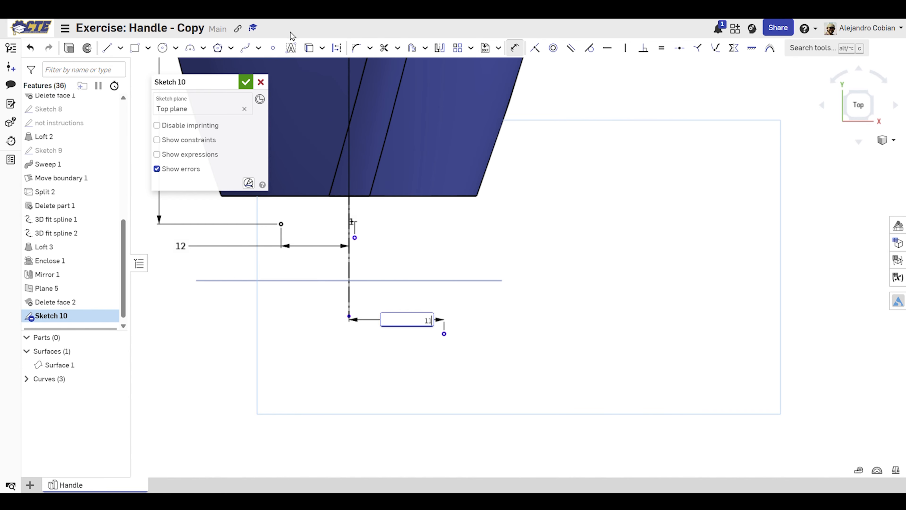
type("1")
key("Return")
- Dimension the middle sketch point 118 mm vertically from the origin
left_click(360, 239)
middle_click_drag(391, 197, 443, 347)
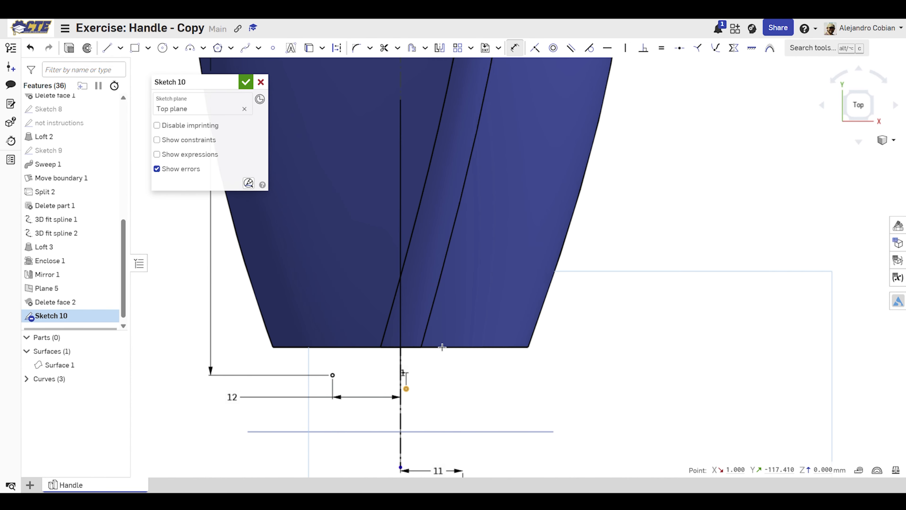
scroll(442, 279, "down", 5)
middle_click_drag(448, 207, 438, 319)
left_click(416, 158)
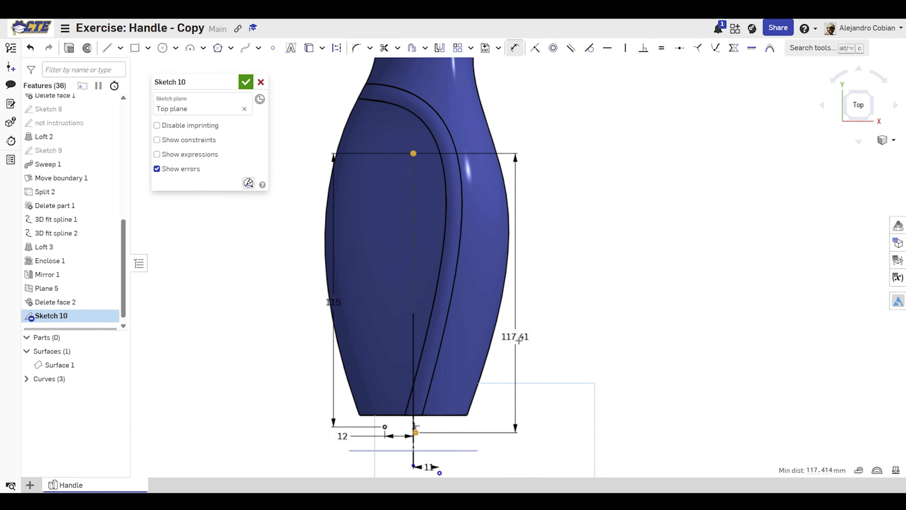
left_click(507, 337)
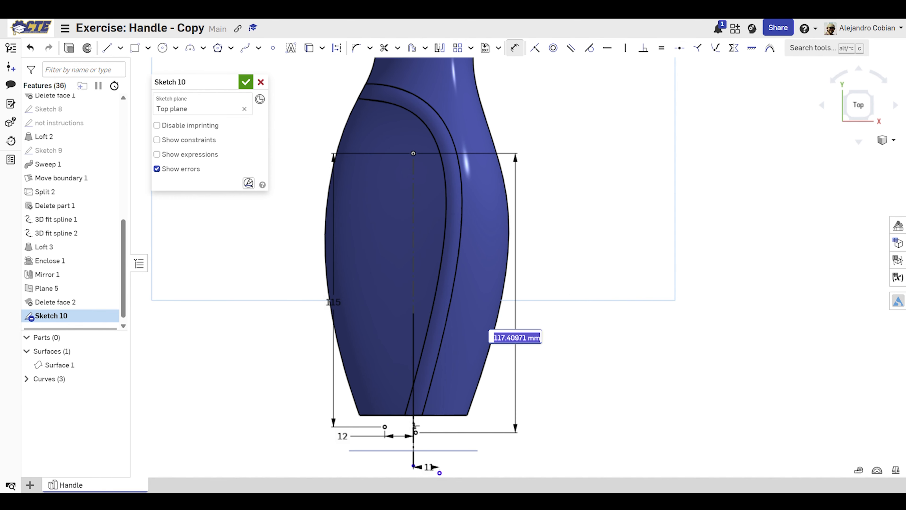
type("118")
key("Return")
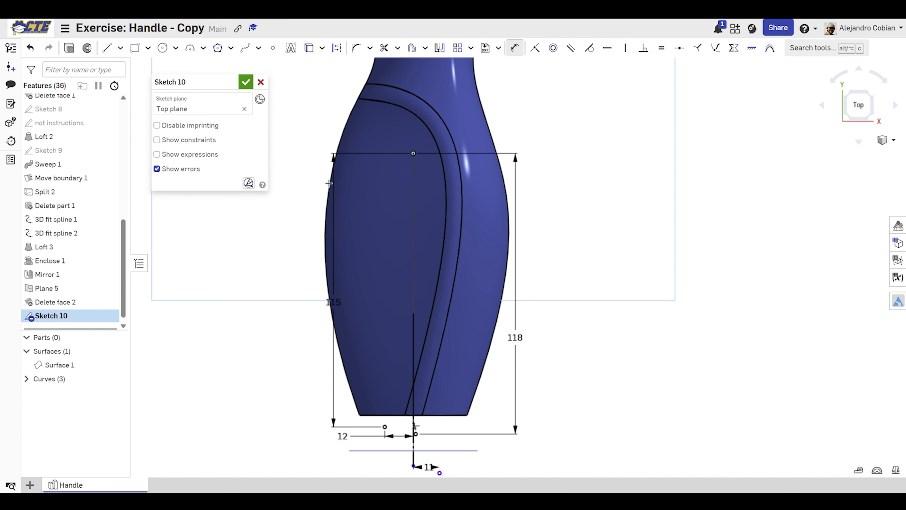
- Dimension the rightmost sketch point 130 mm vertically from the origin
mouse_move(471, 441)
middle_mouse_down()
mouse_move(448, 347)
mouse_move(419, 417)
middle_mouse_up()
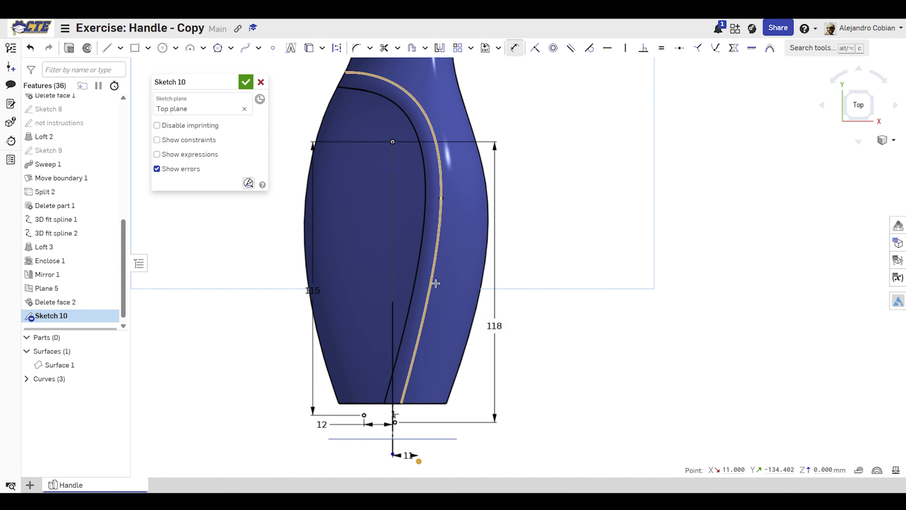
left_click(392, 141)
left_click(551, 334)
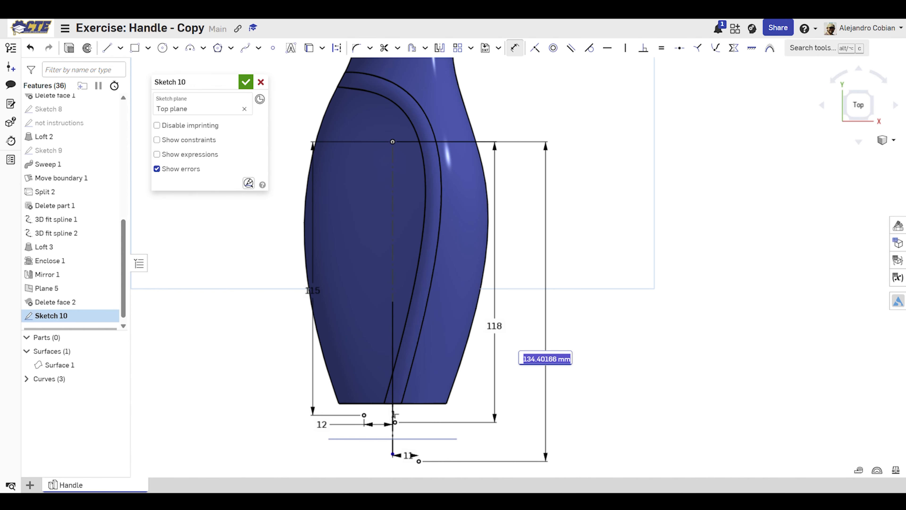
type("1")
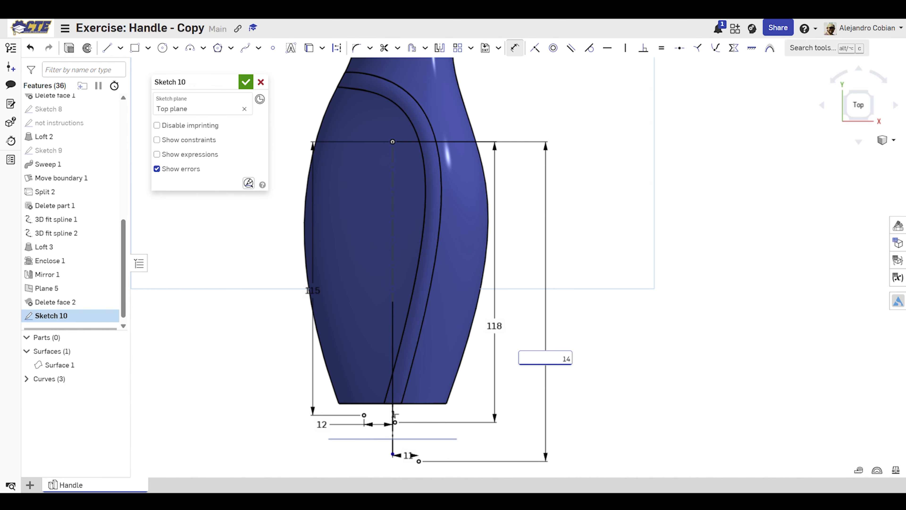
type("30")
key("Return")
scroll(526, 175, "down", 2)
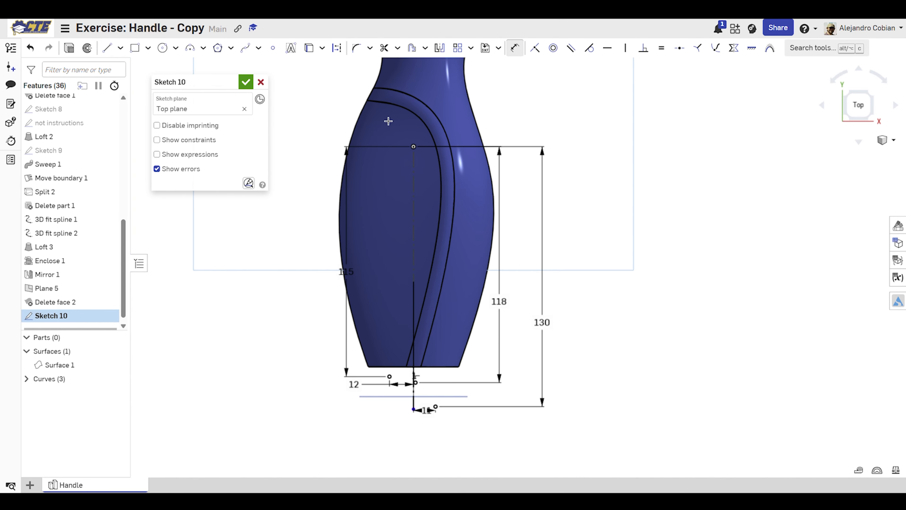
- Accept the sketch of the three guide points and switch to slide 23 of the Handle exercise in the course
left_click(249, 84)
middle_click_drag(437, 341, 329, 194)
scroll(308, 221, "up", 5)
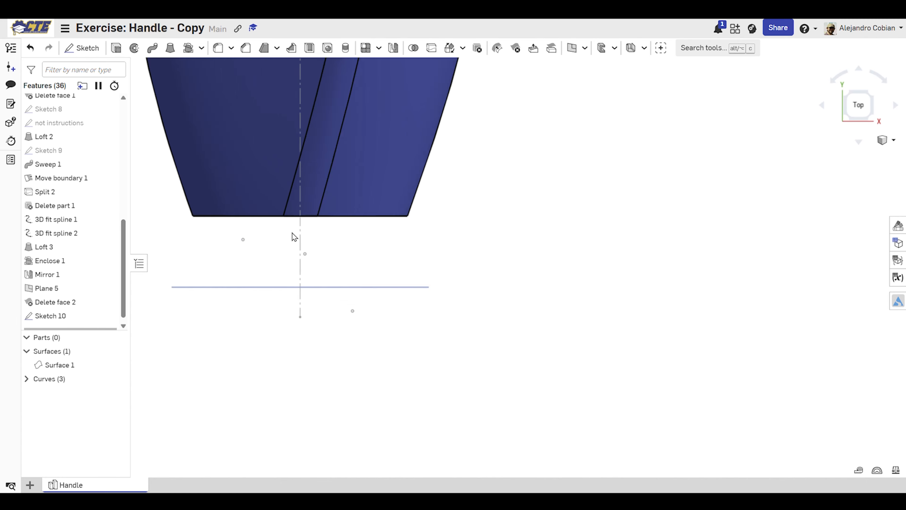
middle_click_drag(293, 233, 391, 179)
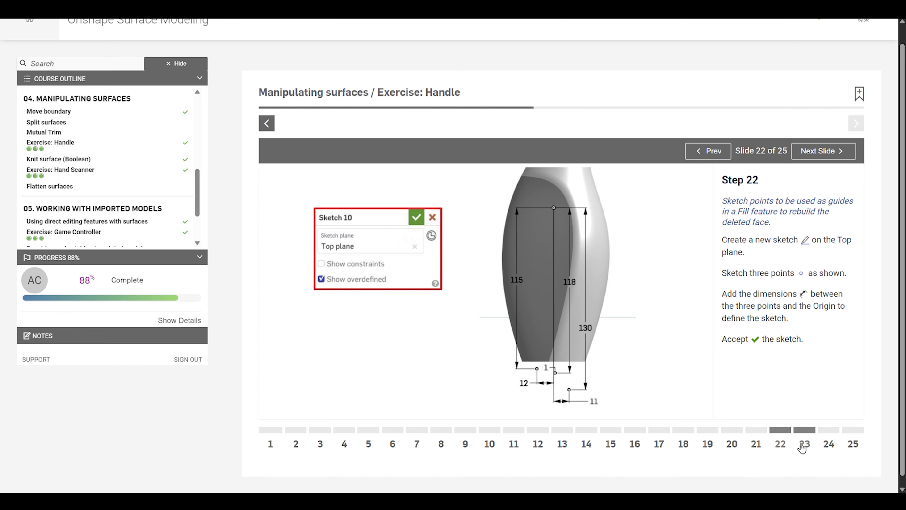
left_click(808, 430)
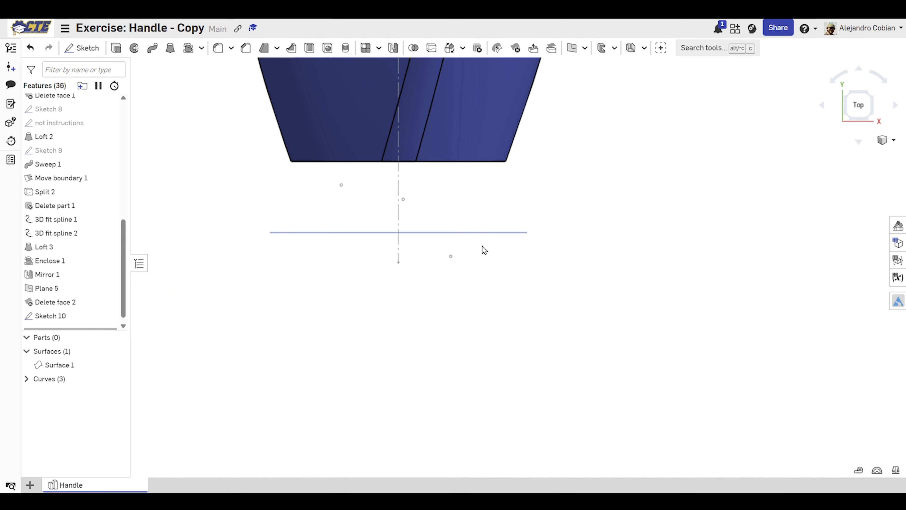
- Start a Fill feature and select all six edges around the open end of the handle
middle_click_drag(482, 246, 465, 327)
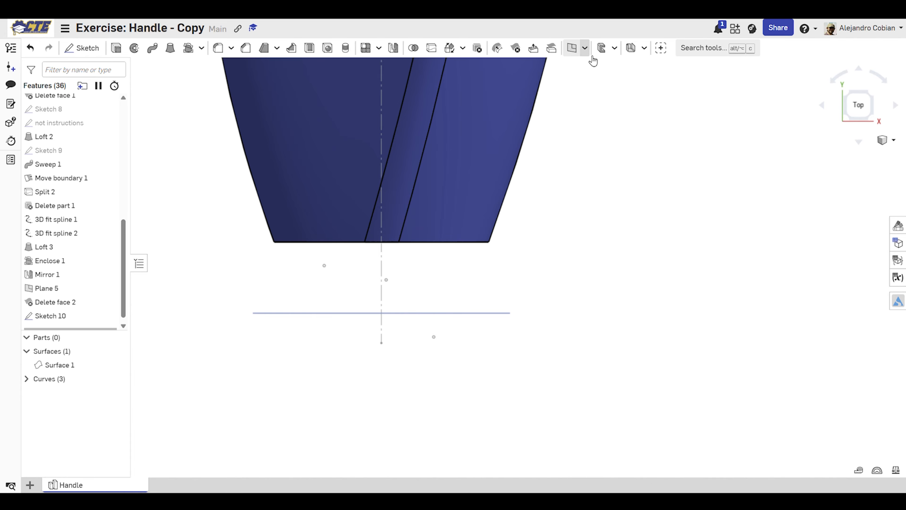
left_click(585, 48)
left_click(600, 122)
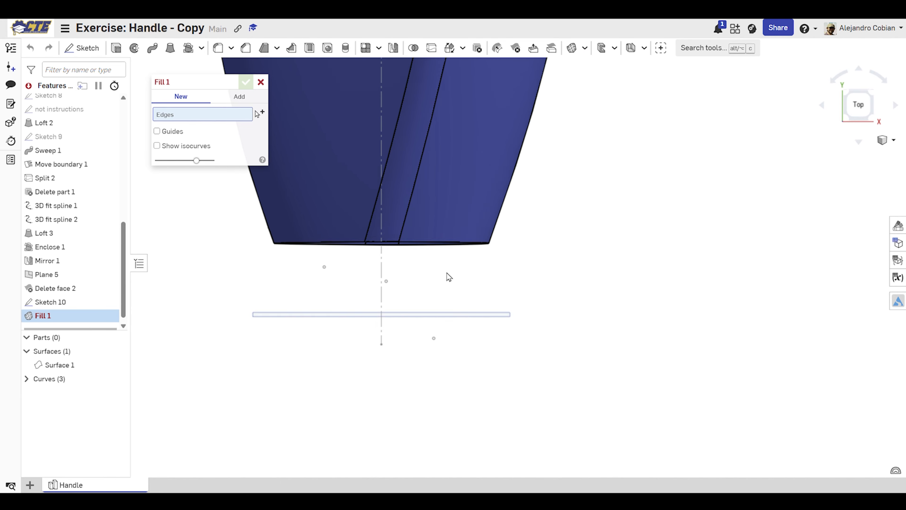
right_click_drag(447, 273, 449, 240)
right_click(358, 214)
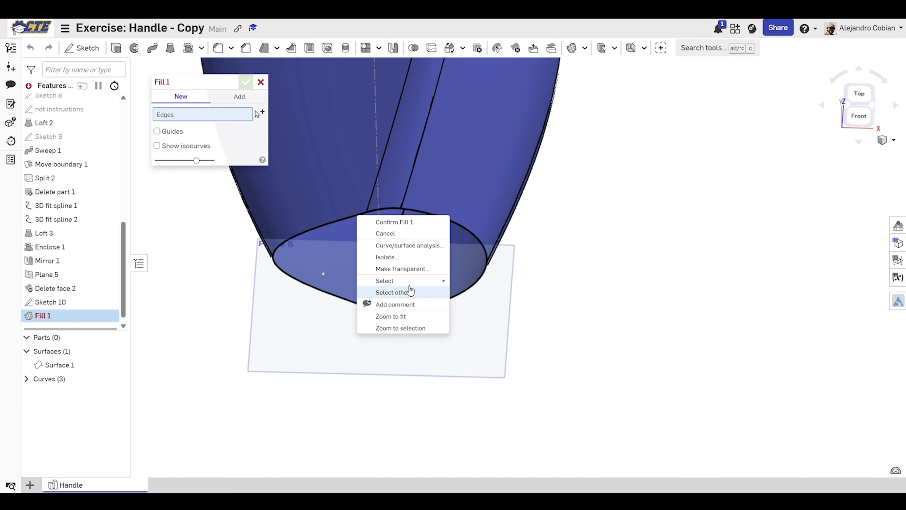
mouse_move(413, 281)
left_click(476, 295)
- Enable Guides in the Fill and select the three Sketch 10 points as guide vertices
middle_click_drag(420, 300, 427, 235)
left_click(157, 311)
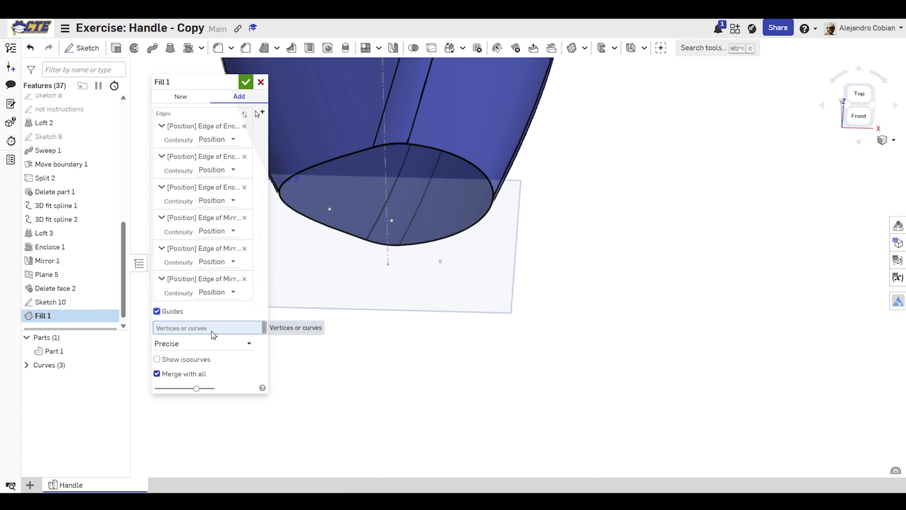
left_click(329, 210)
left_click(392, 221)
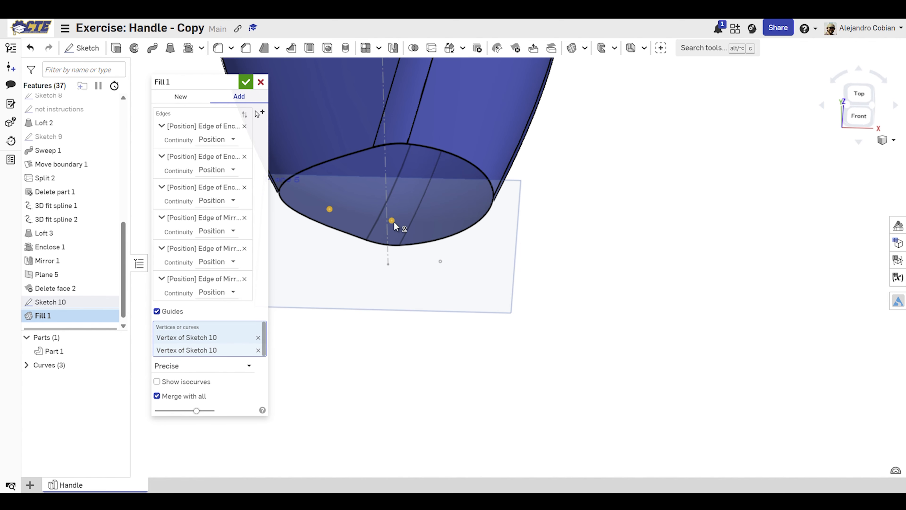
left_click(440, 261)
right_click_drag(428, 273, 417, 305)
left_click(857, 118)
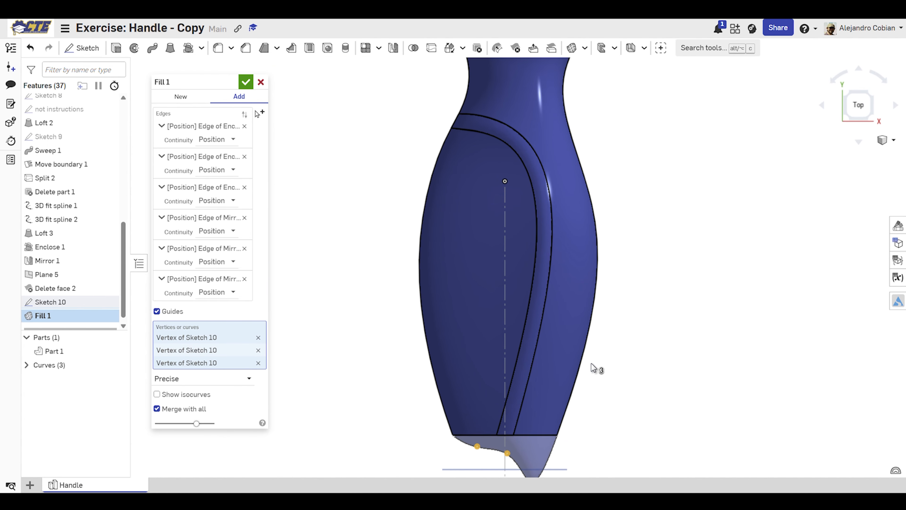
right_click_drag(403, 395, 505, 323)
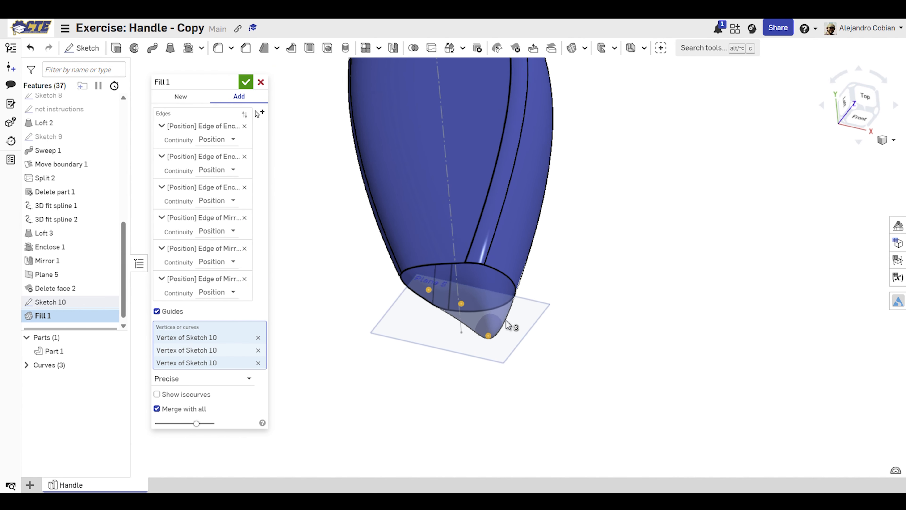
- Set the continuity of the three Enclose 1 edges in the Fill to Tangency
scroll(505, 323, "up", 5)
left_click(233, 140)
left_click(230, 170)
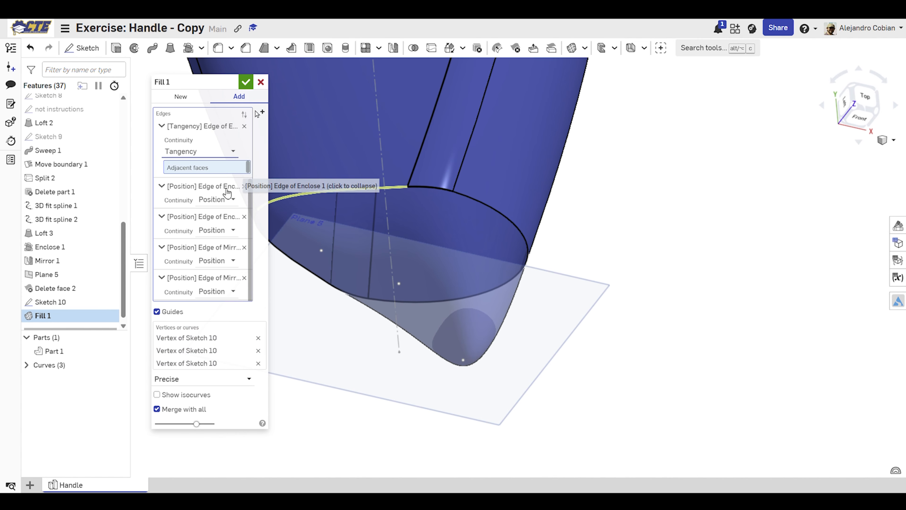
left_click(222, 200)
left_click(223, 230)
scroll(229, 249, "down", 3)
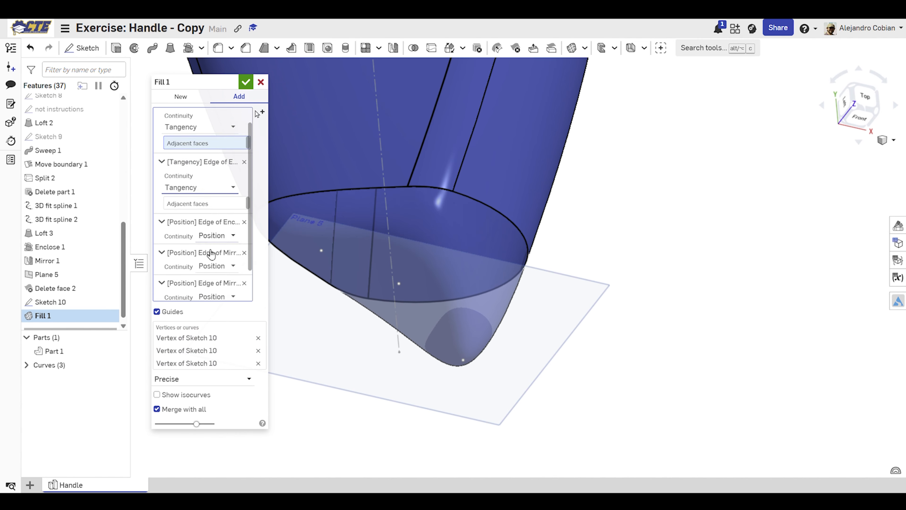
left_click(228, 201)
left_click(234, 232)
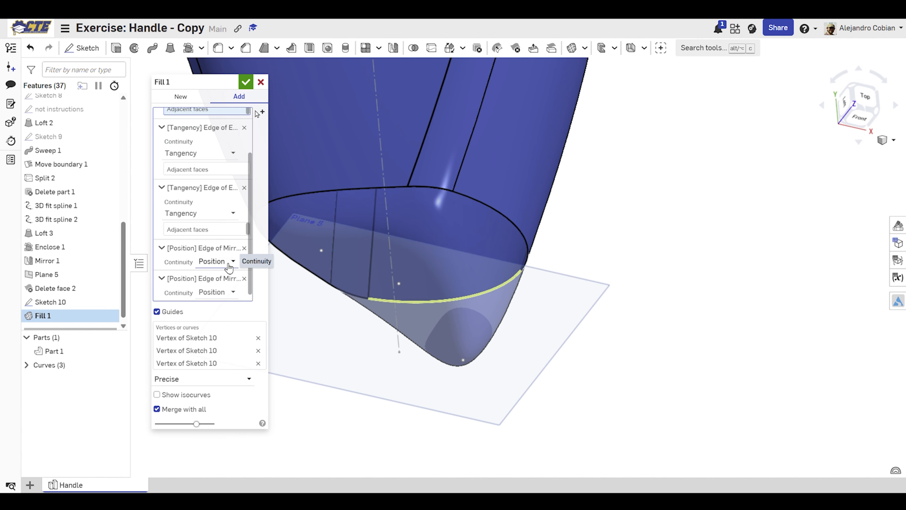
- Set the continuity of the three Mirror 1 edges to Tangency and accept the Fill
left_click(223, 262)
left_click(224, 292)
scroll(216, 270, "down", 2)
left_click(225, 261)
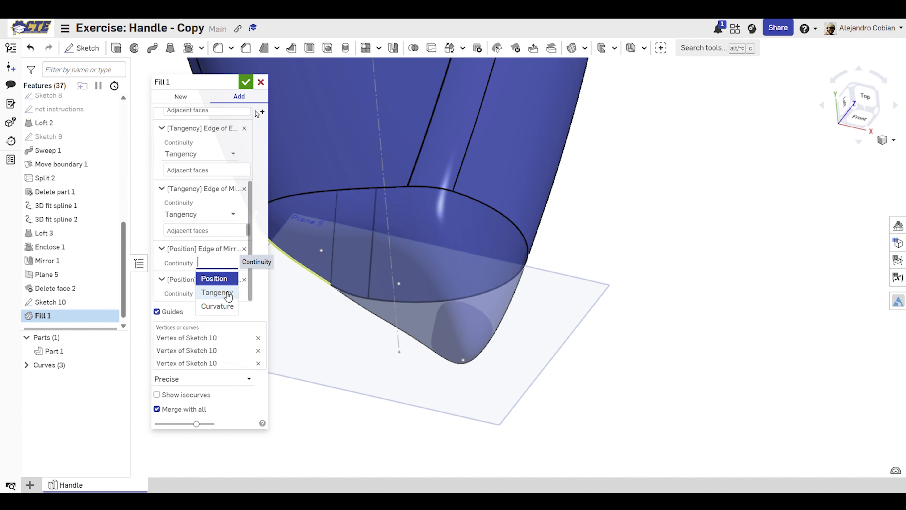
left_click(217, 291)
scroll(227, 278, "down", 1)
left_click(225, 297)
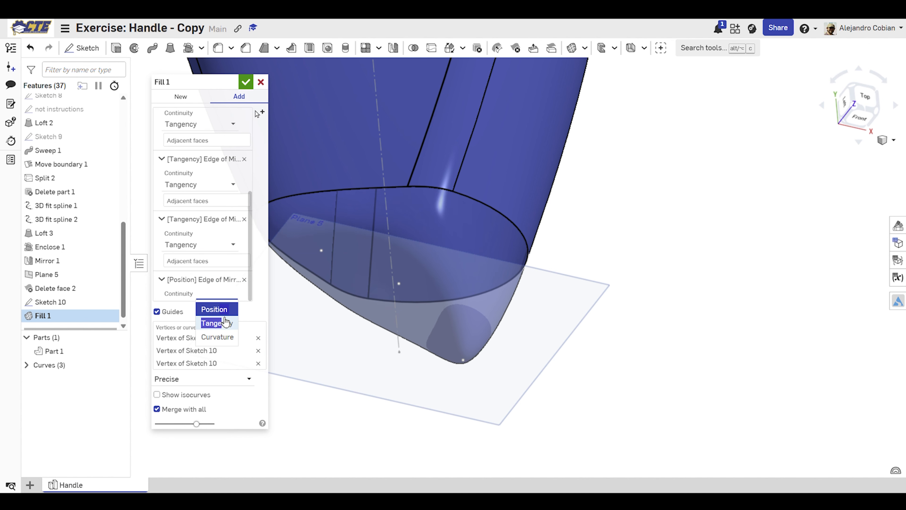
left_click(214, 321)
scroll(214, 272, "down", 1)
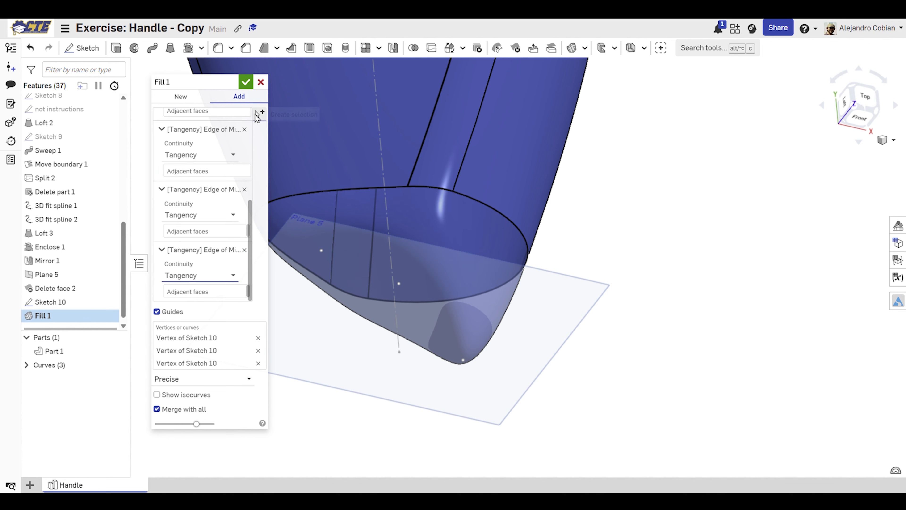
left_click(245, 85)
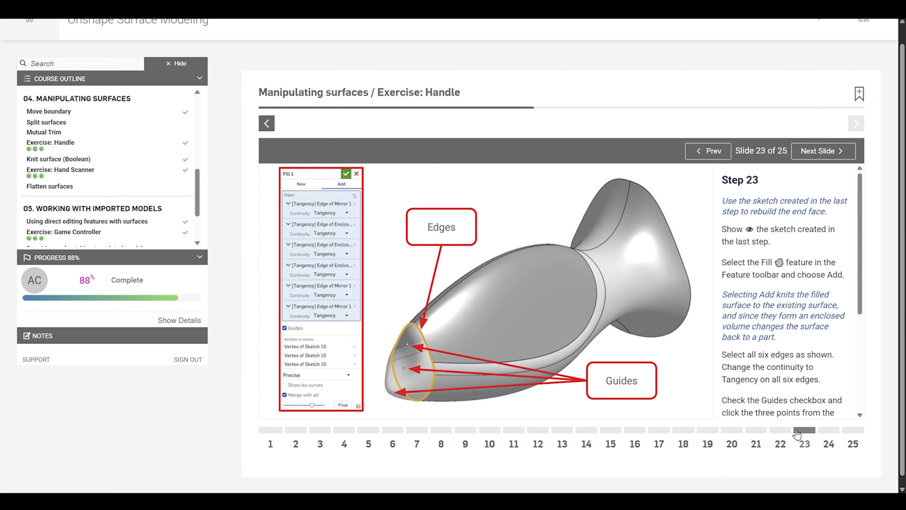
- Following course slide 24, remove all three remaining curves from the Part Studio with a Delete part feature
left_click(829, 432)
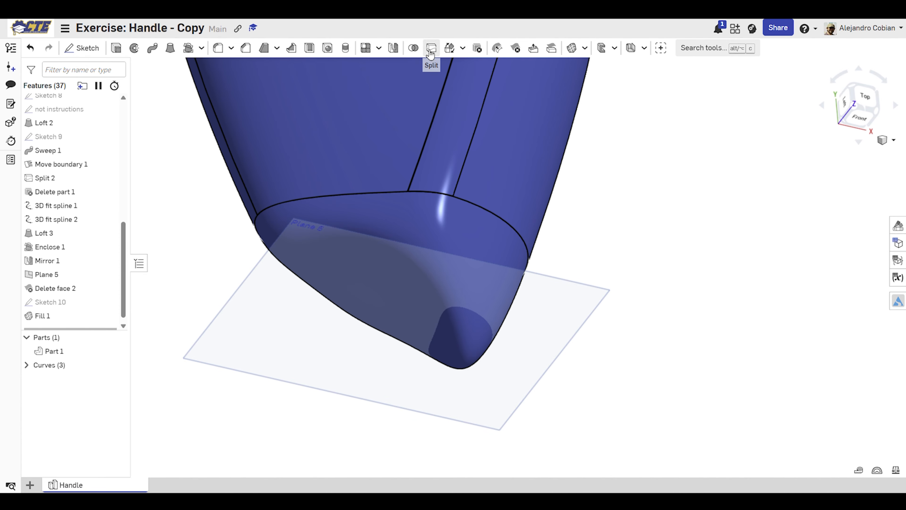
left_click(478, 48)
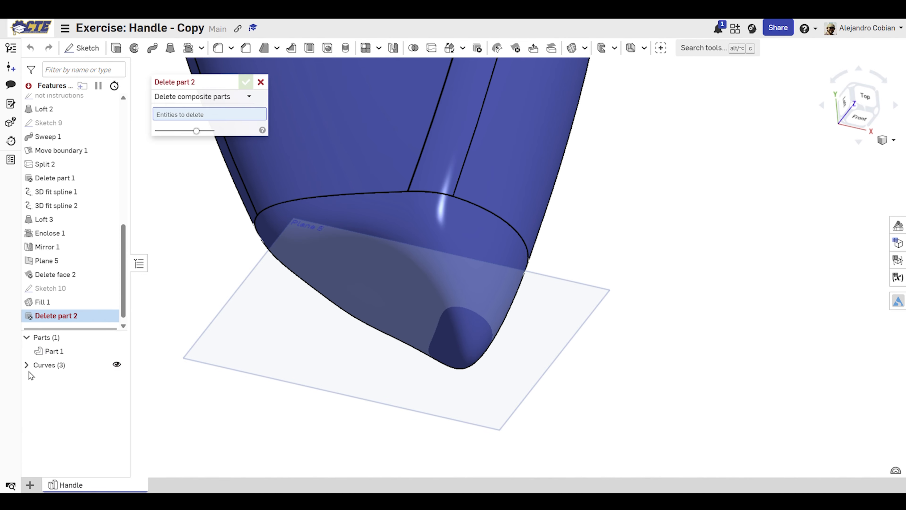
left_click(27, 364)
left_click(64, 391)
left_click(69, 382)
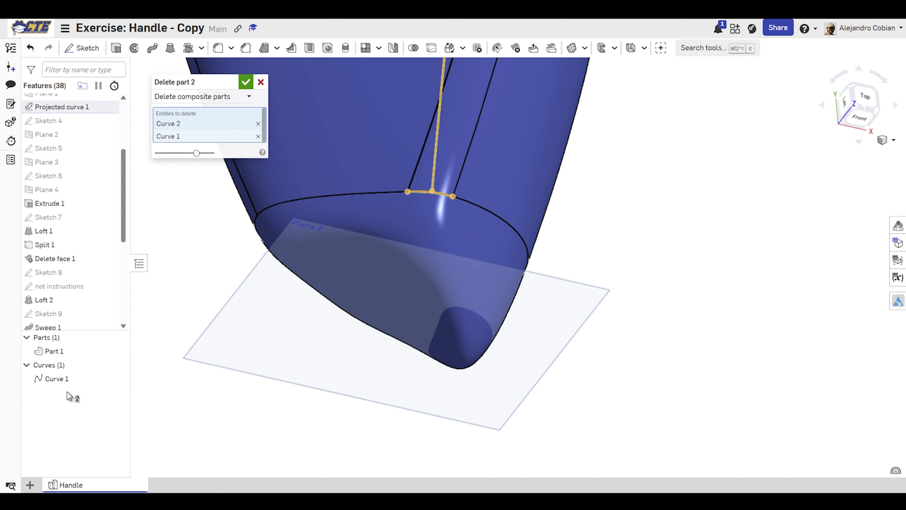
left_click(69, 384)
left_click(249, 86)
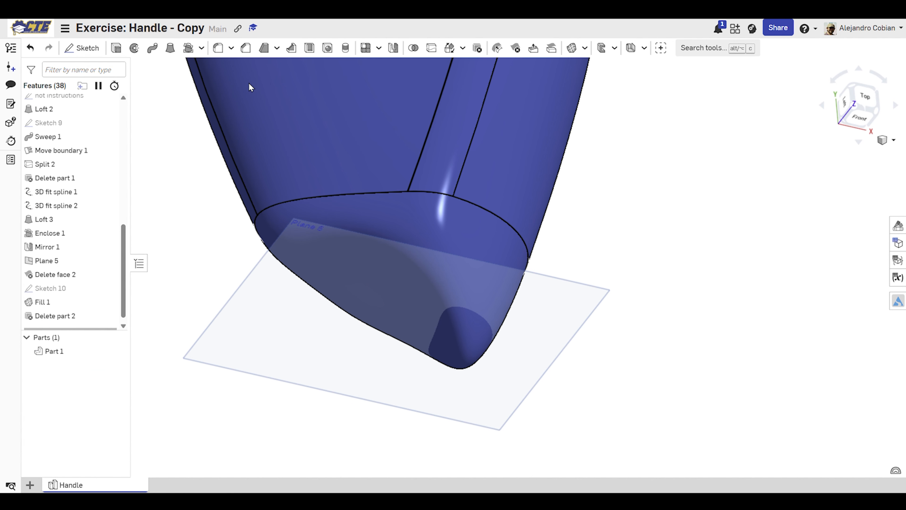
- Inspect the finished handle from another angle and open the mass properties of Part 1 to check its volume
scroll(738, 358, "down", 6)
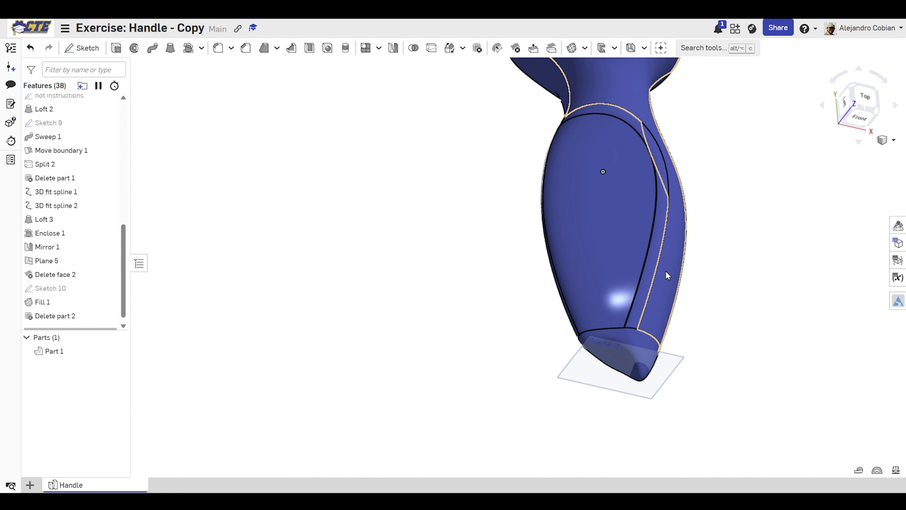
middle_click_drag(666, 271, 500, 421)
right_click_drag(538, 374, 576, 401)
middle_click_drag(594, 364, 619, 293)
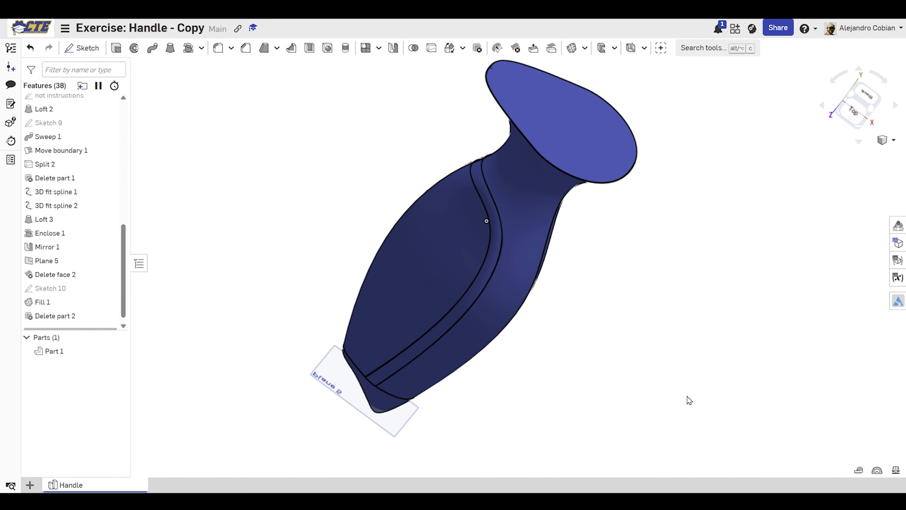
left_click(72, 352)
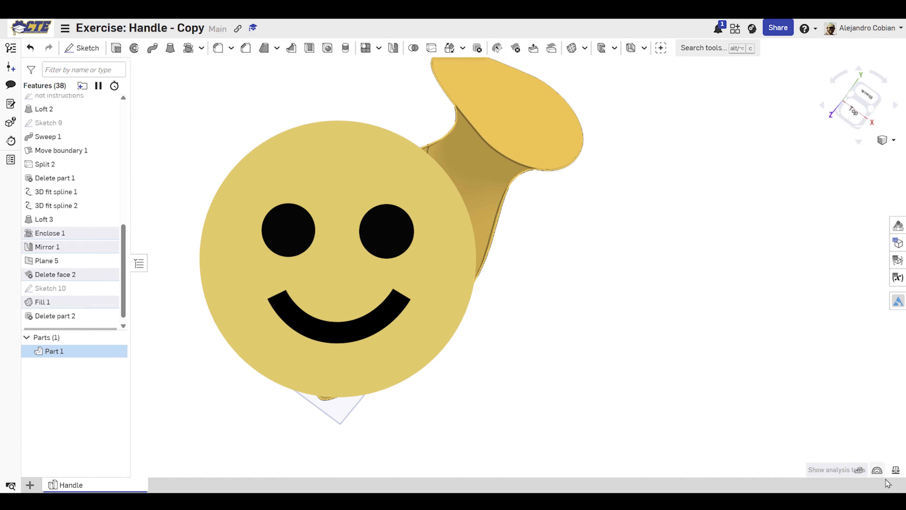
left_click(894, 471)
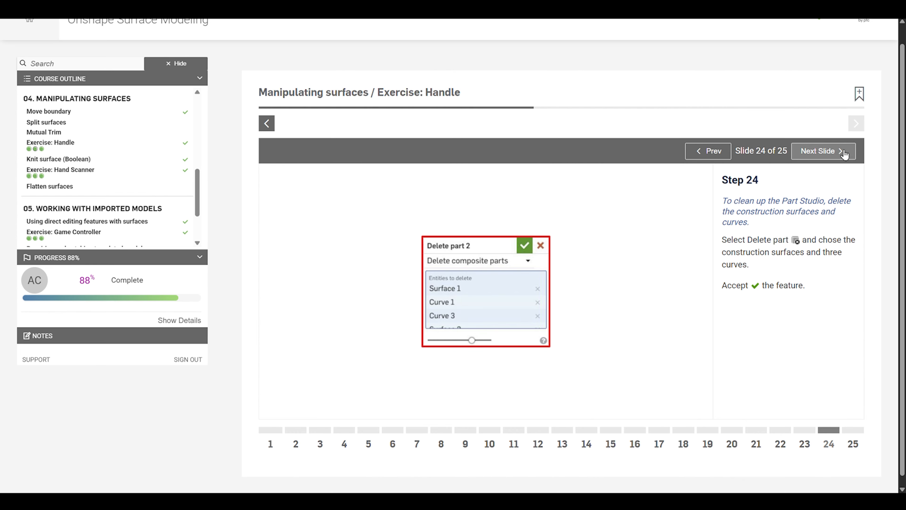
- Advance the Handle exercise course past its last slides and begin the self-check
left_click(844, 151)
left_click(856, 129)
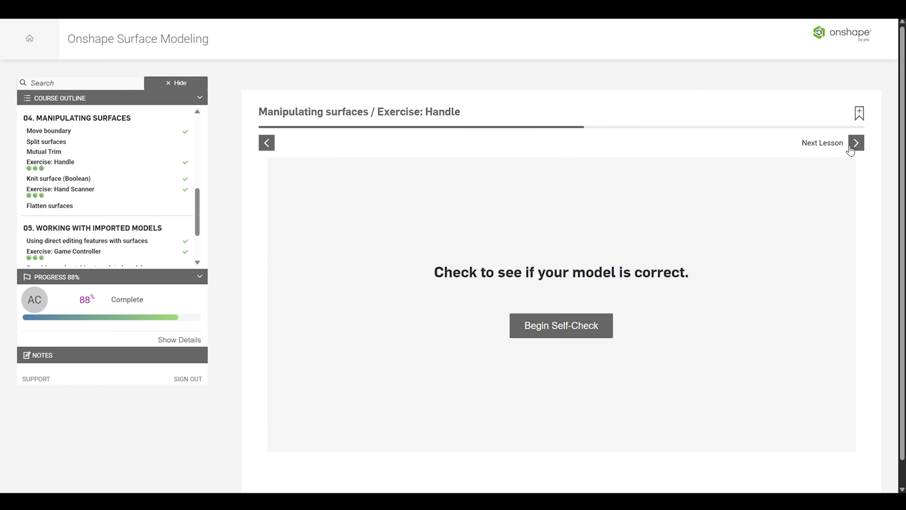
left_click(573, 330)
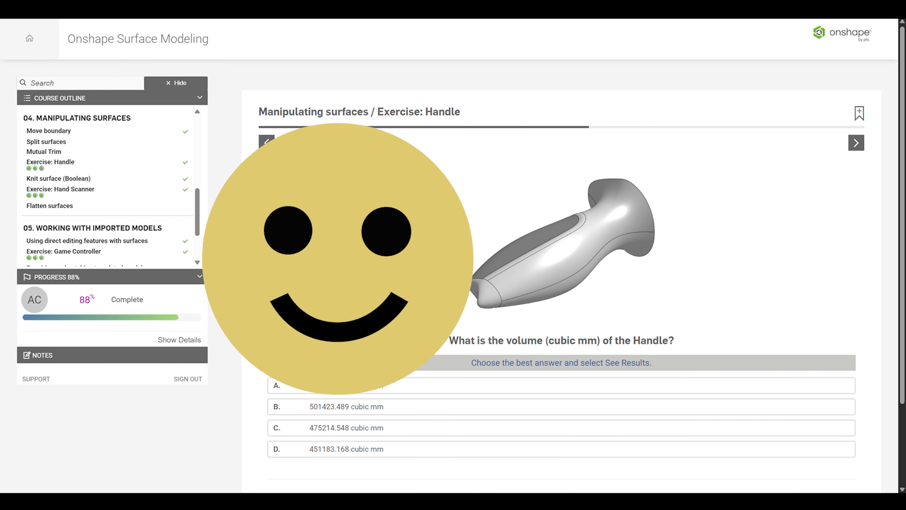